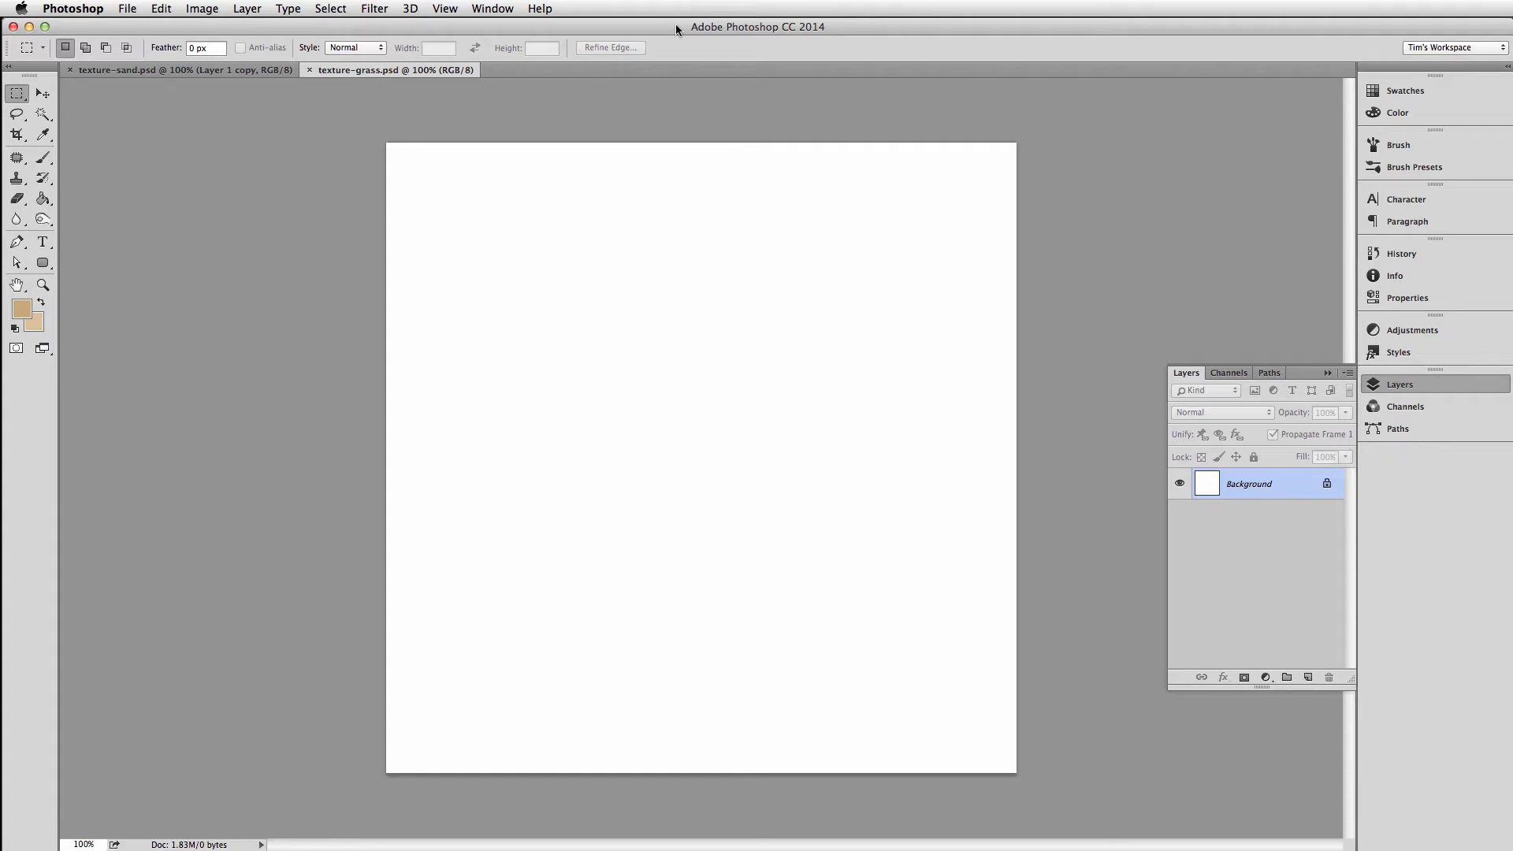
Reset the foreground and background colours to their defaults and set the background colour to green #0a9911
key("d")
left_click(20, 312)
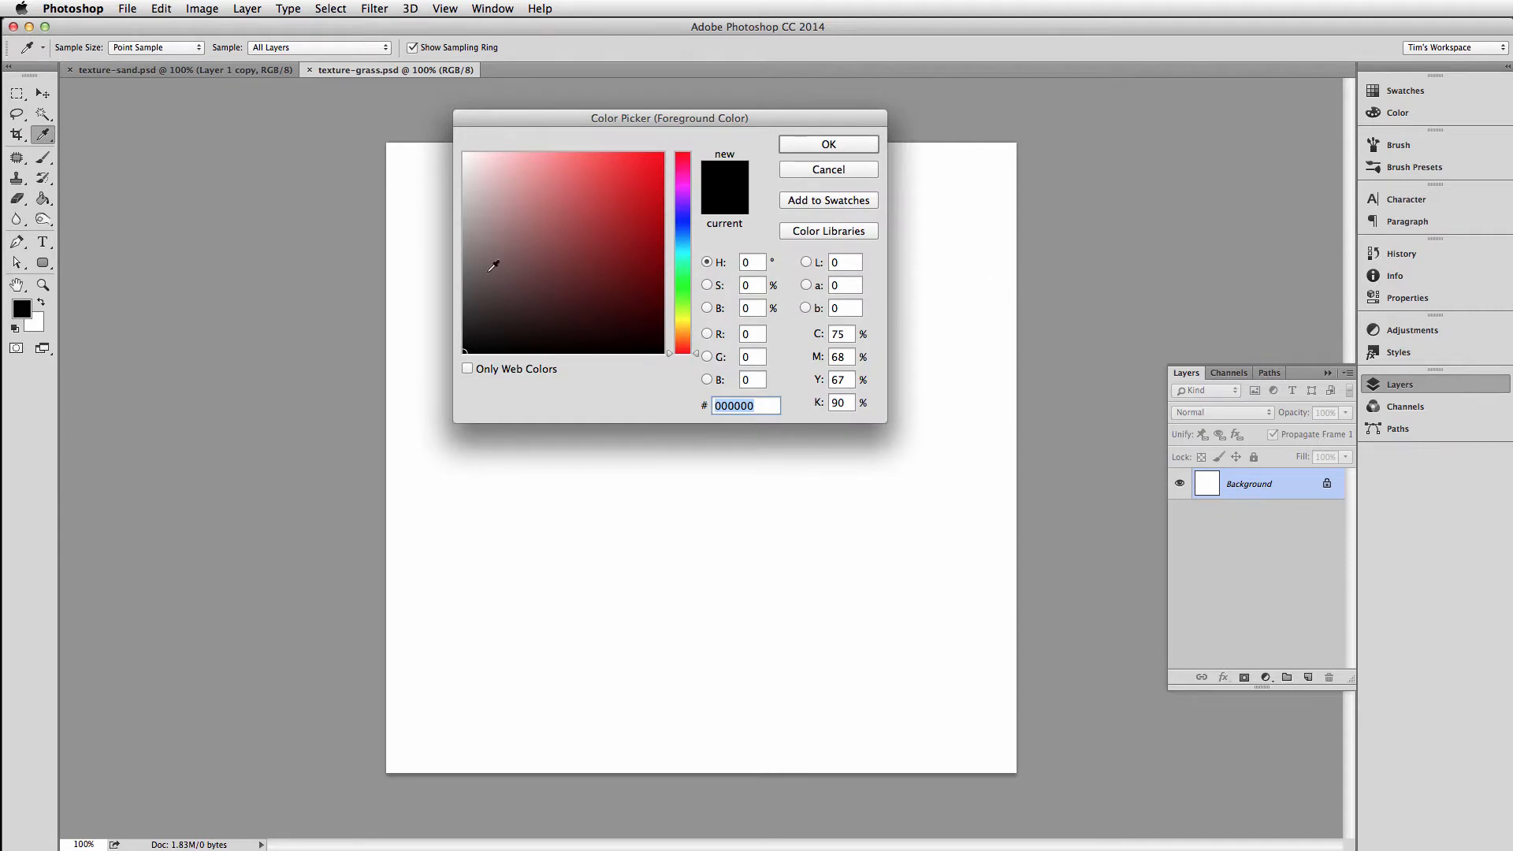
key("Escape")
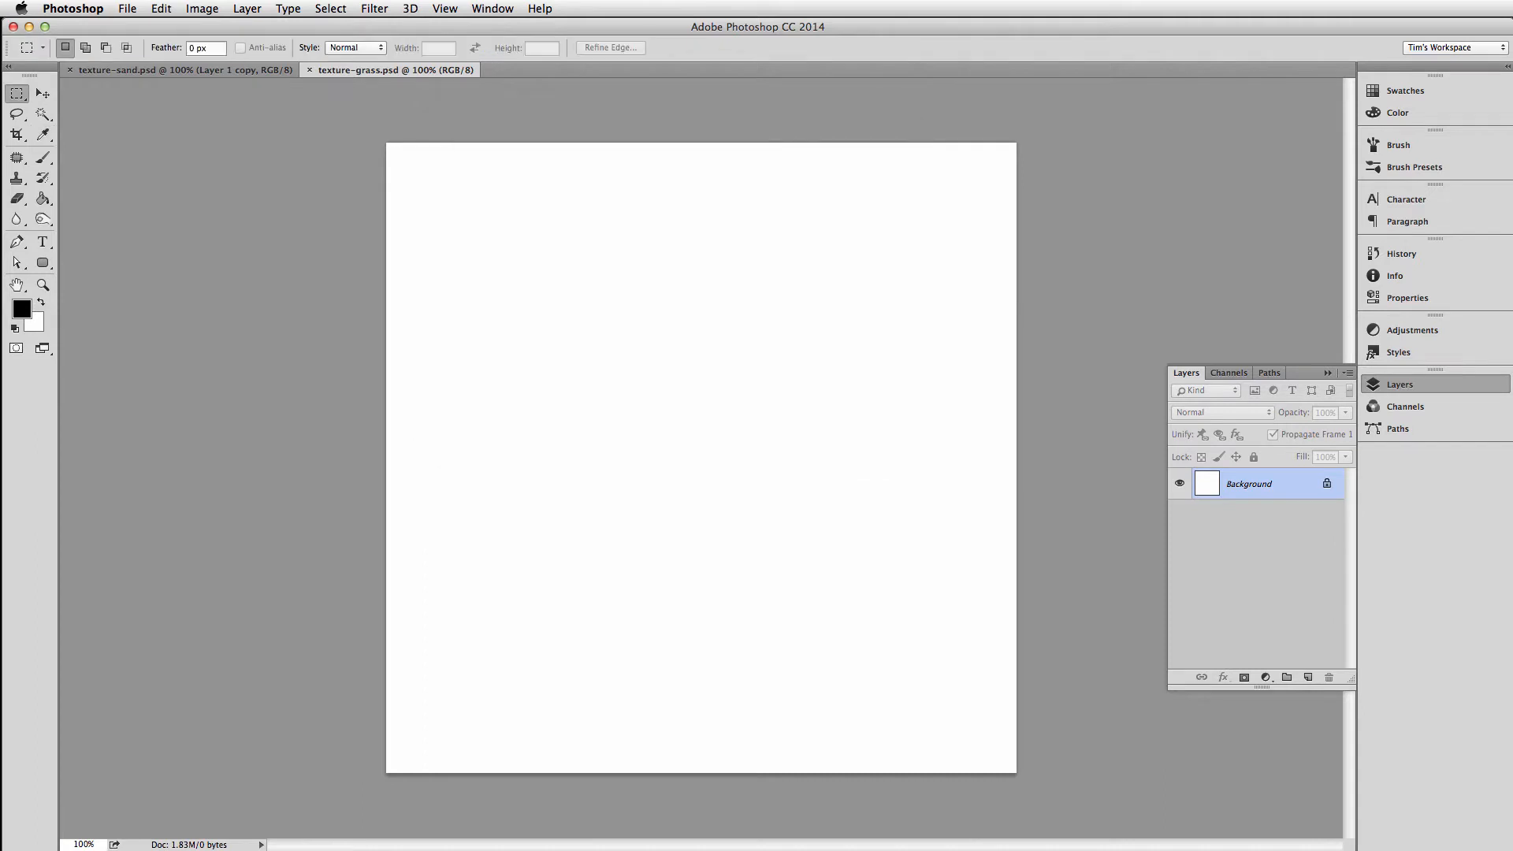
left_click(36, 325)
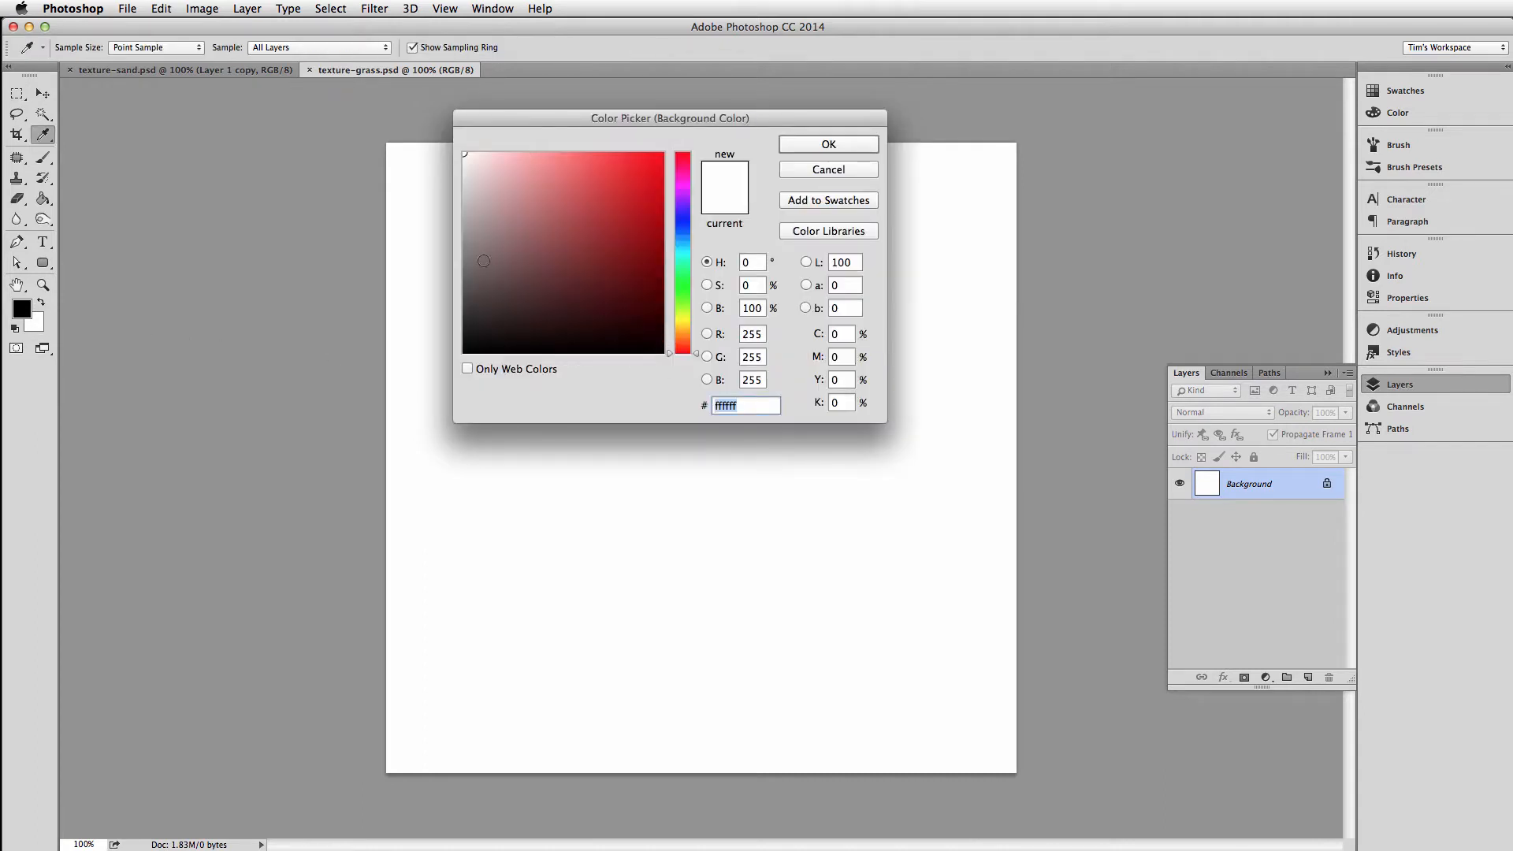
left_click(683, 285)
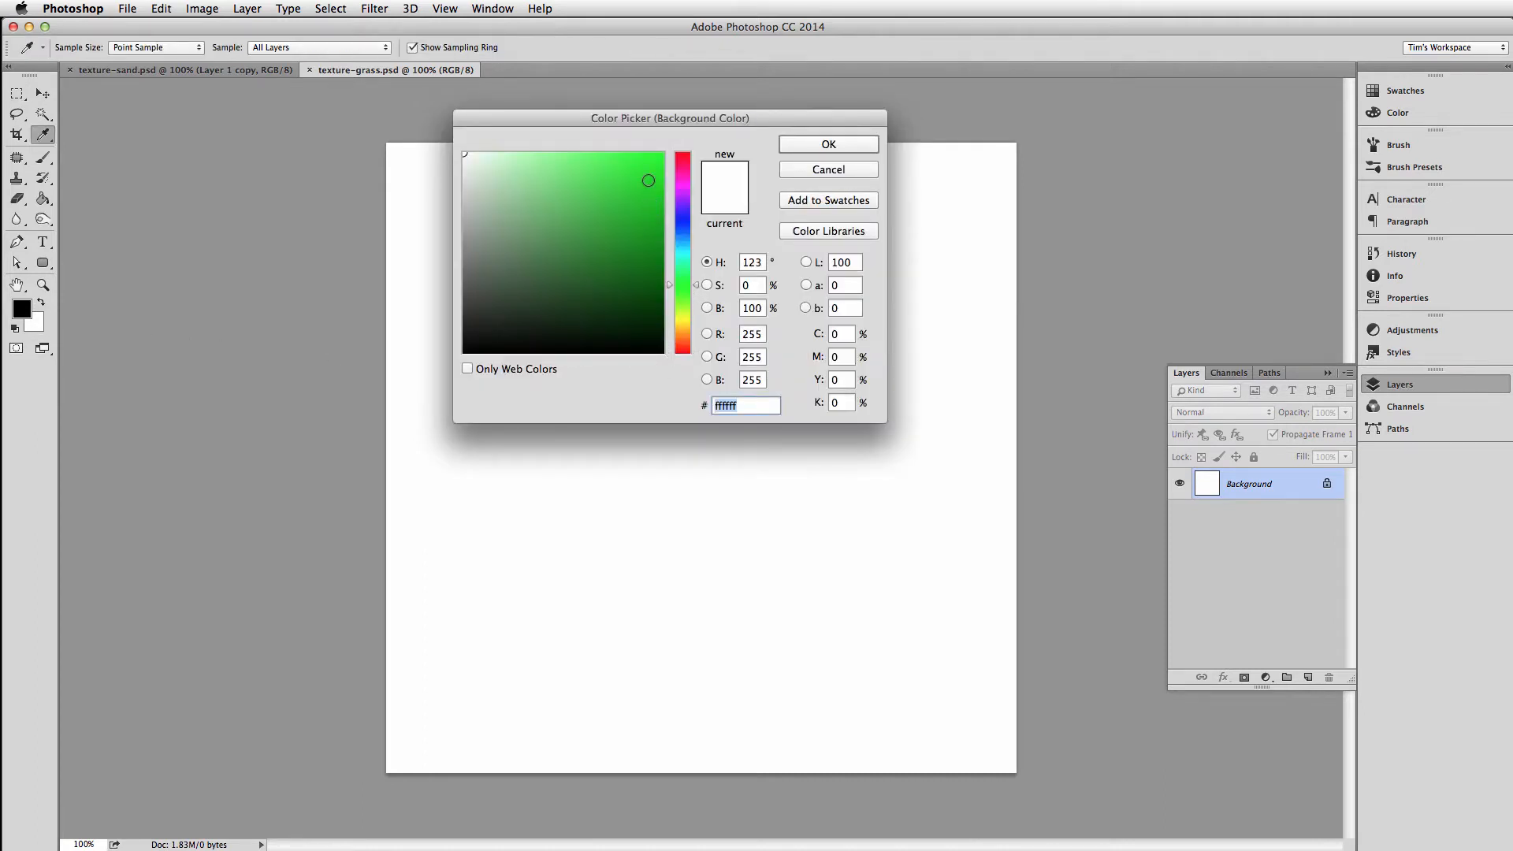
left_click(650, 232)
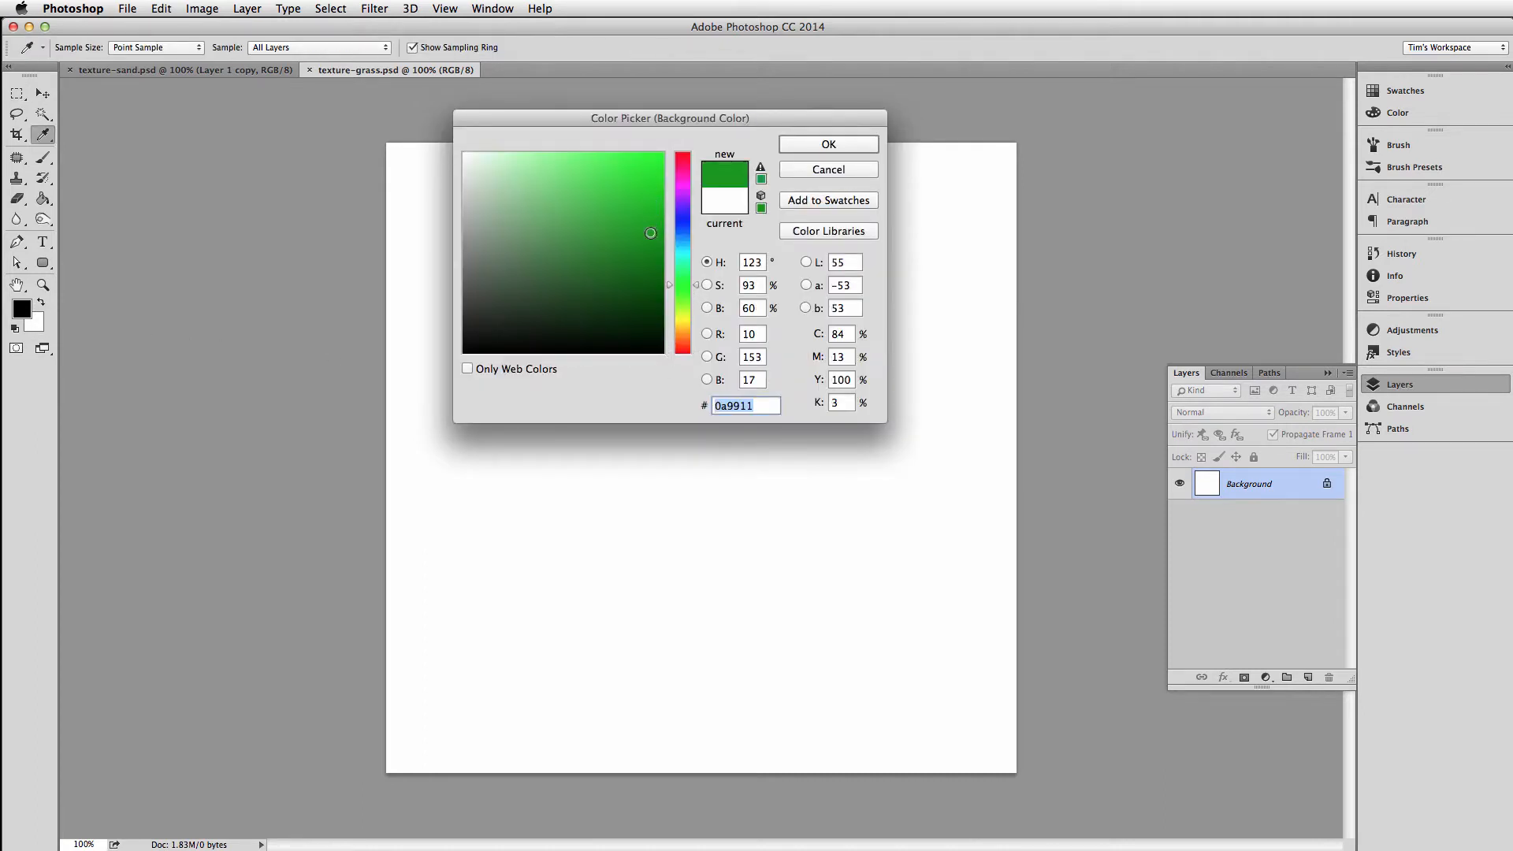
left_click(830, 145)
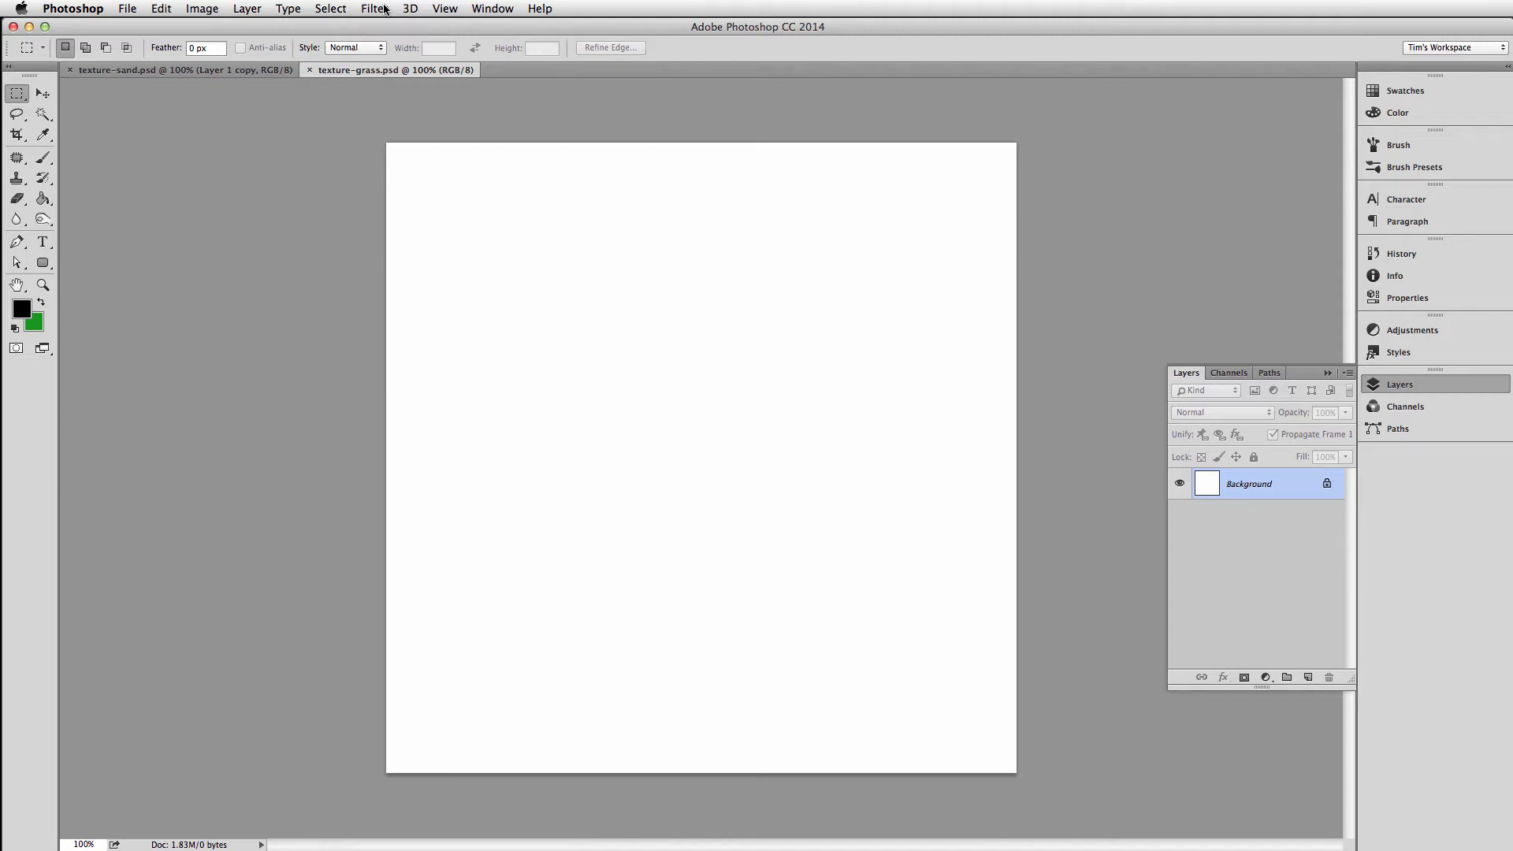
View the noise on the Background layer of texture-sand.psd by hiding Layer 1 and Layer 1 copy, and return to texture-grass.psd
left_click(219, 69)
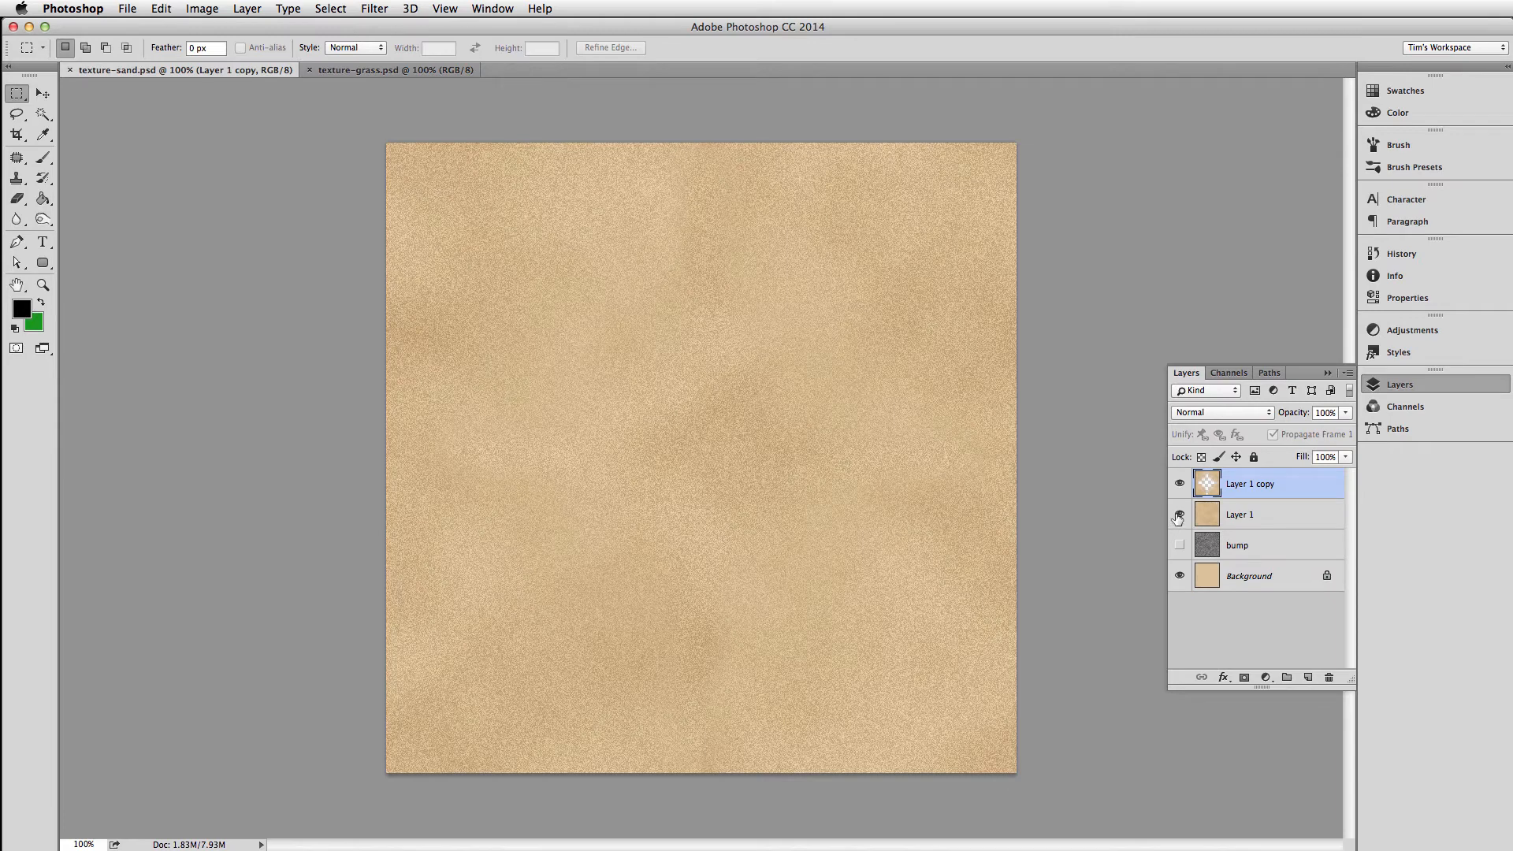
left_click_drag(1180, 513, 1181, 483)
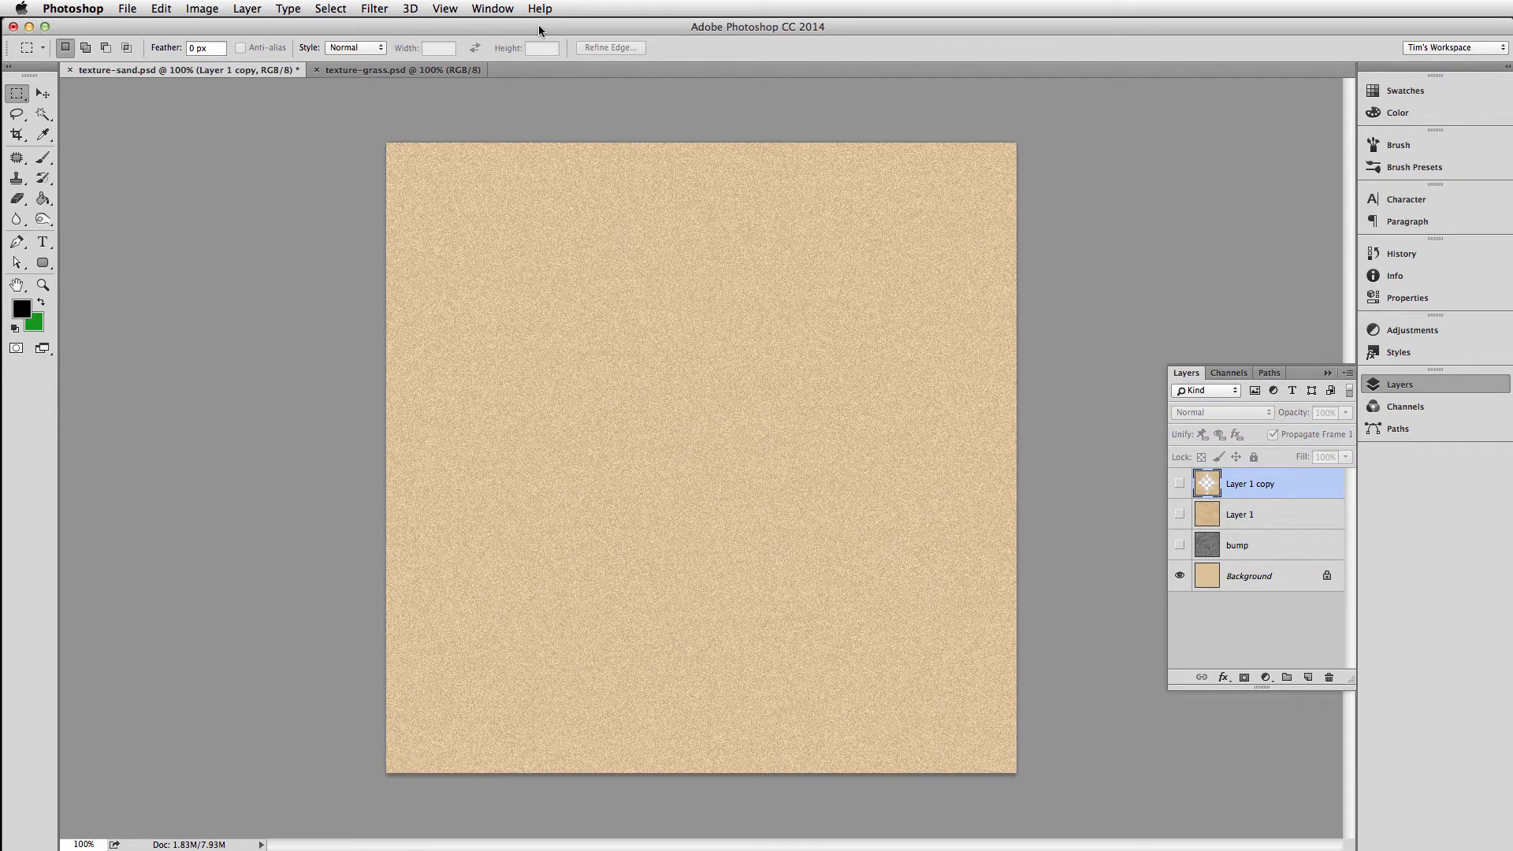
left_click(342, 69)
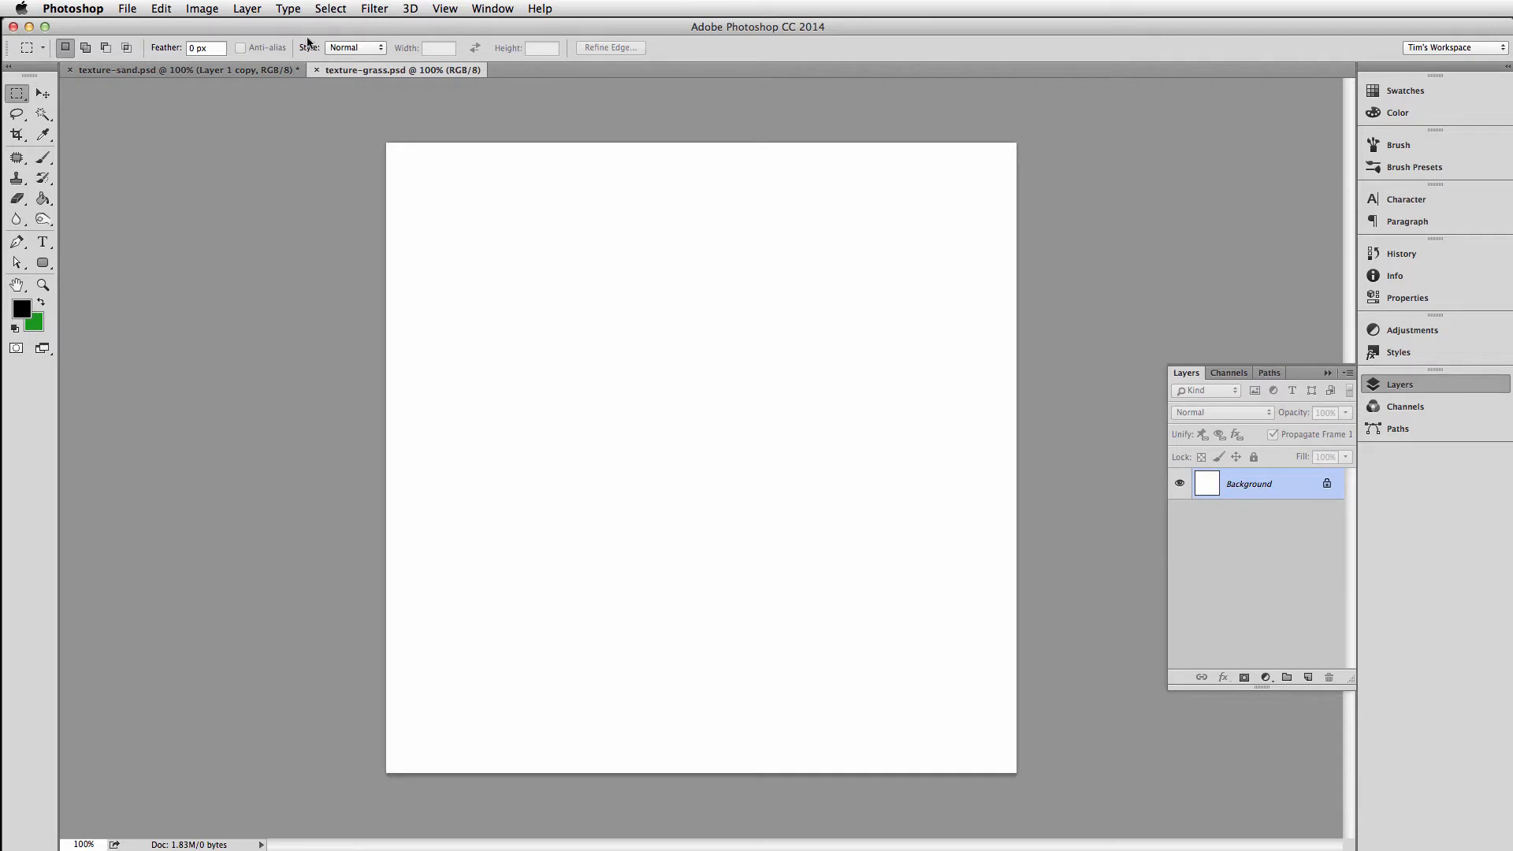
Try adding 10% Gaussian, non-monochromatic noise to the white Background layer
left_click(379, 9)
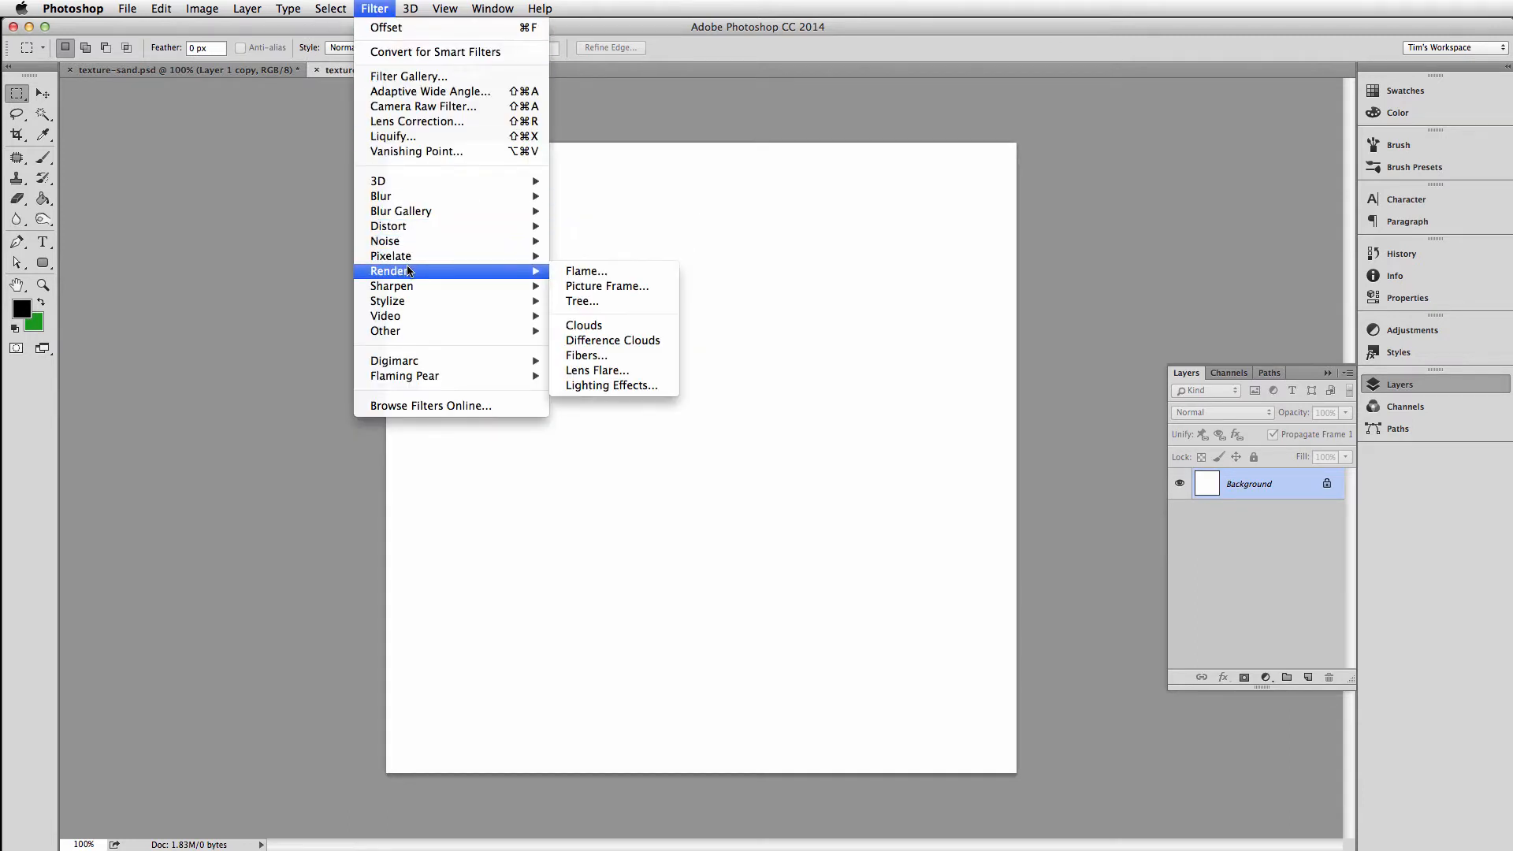
mouse_move(476, 244)
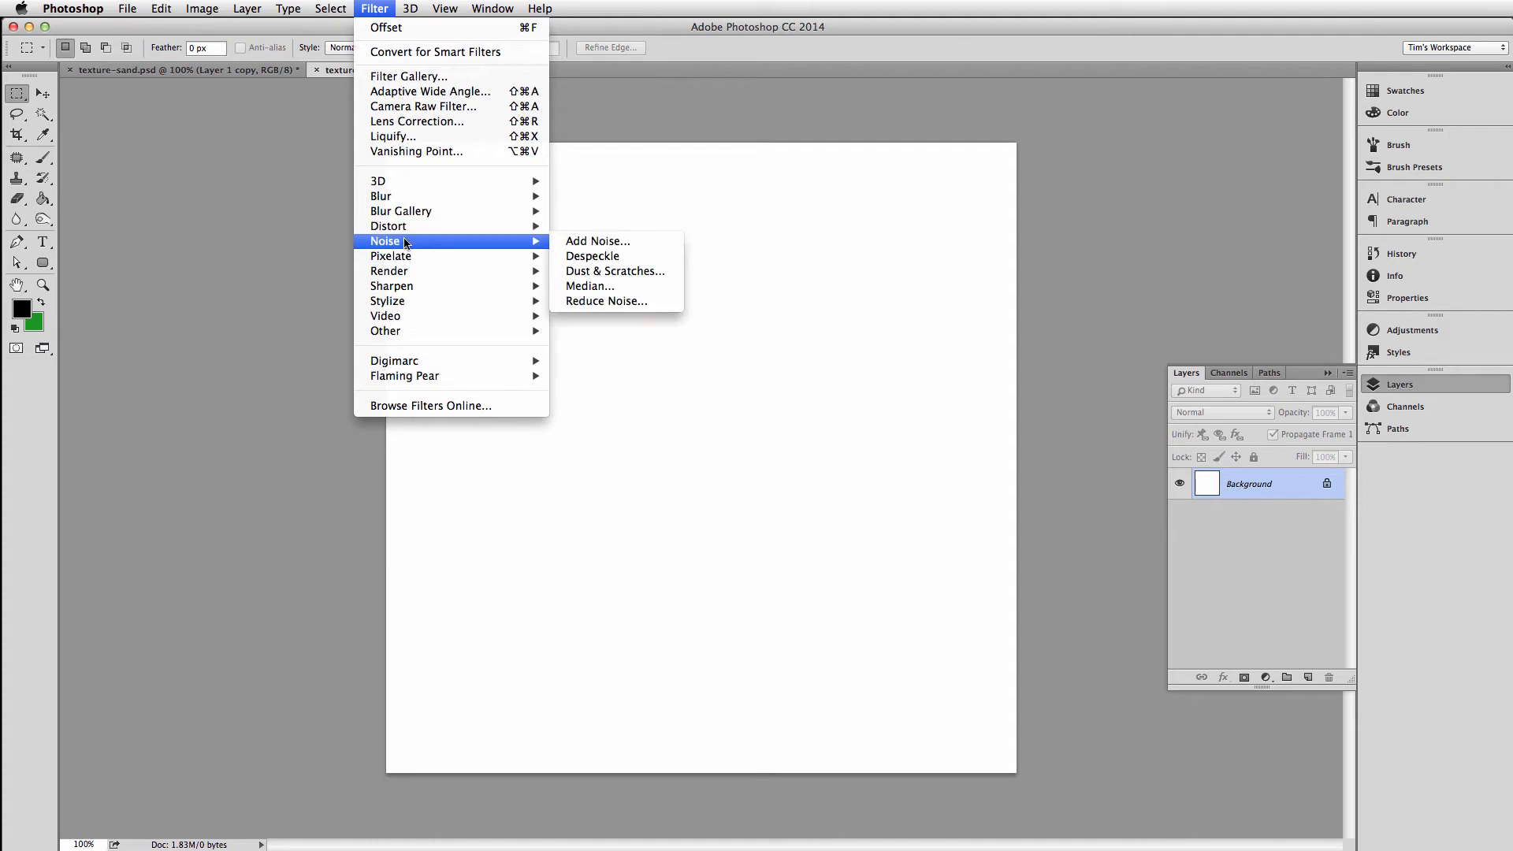
left_click(603, 245)
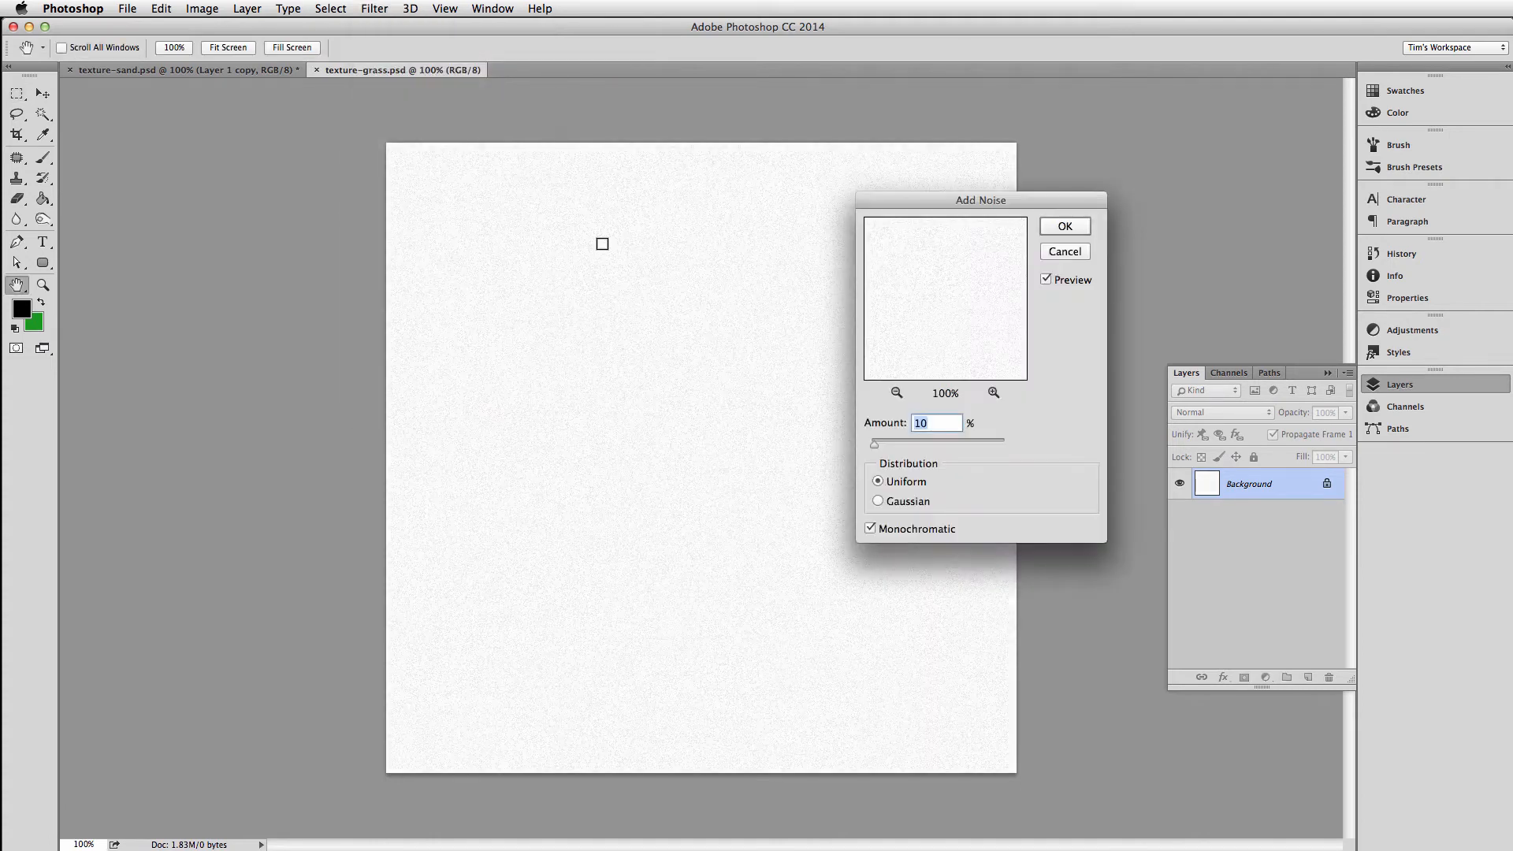
left_click(877, 501)
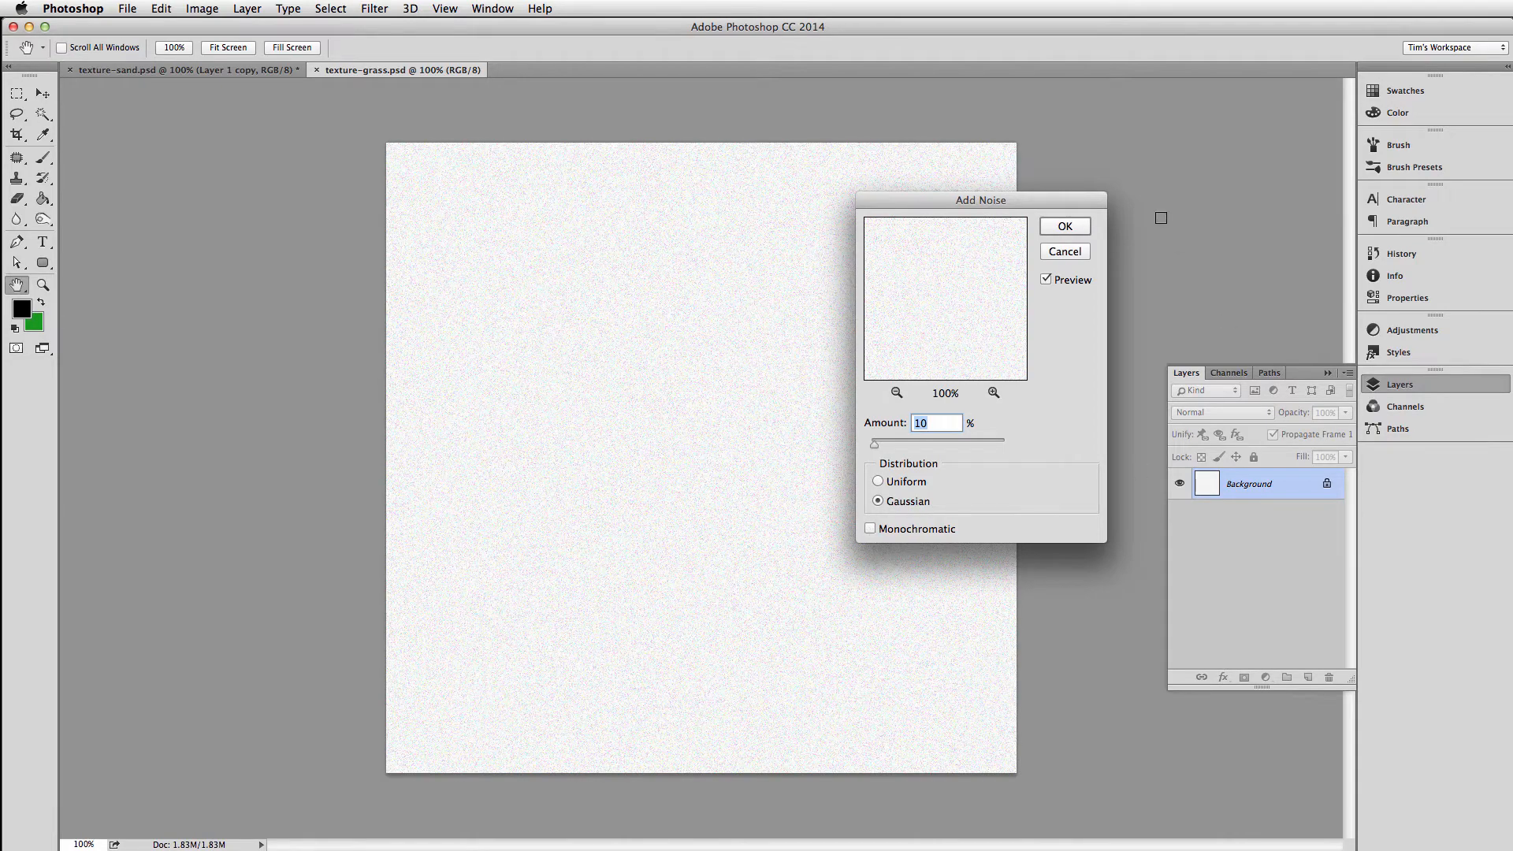
left_click(1083, 231)
Undo the noise and fill the canvas with the green, using it as the foreground colour
key("g")
key("x")
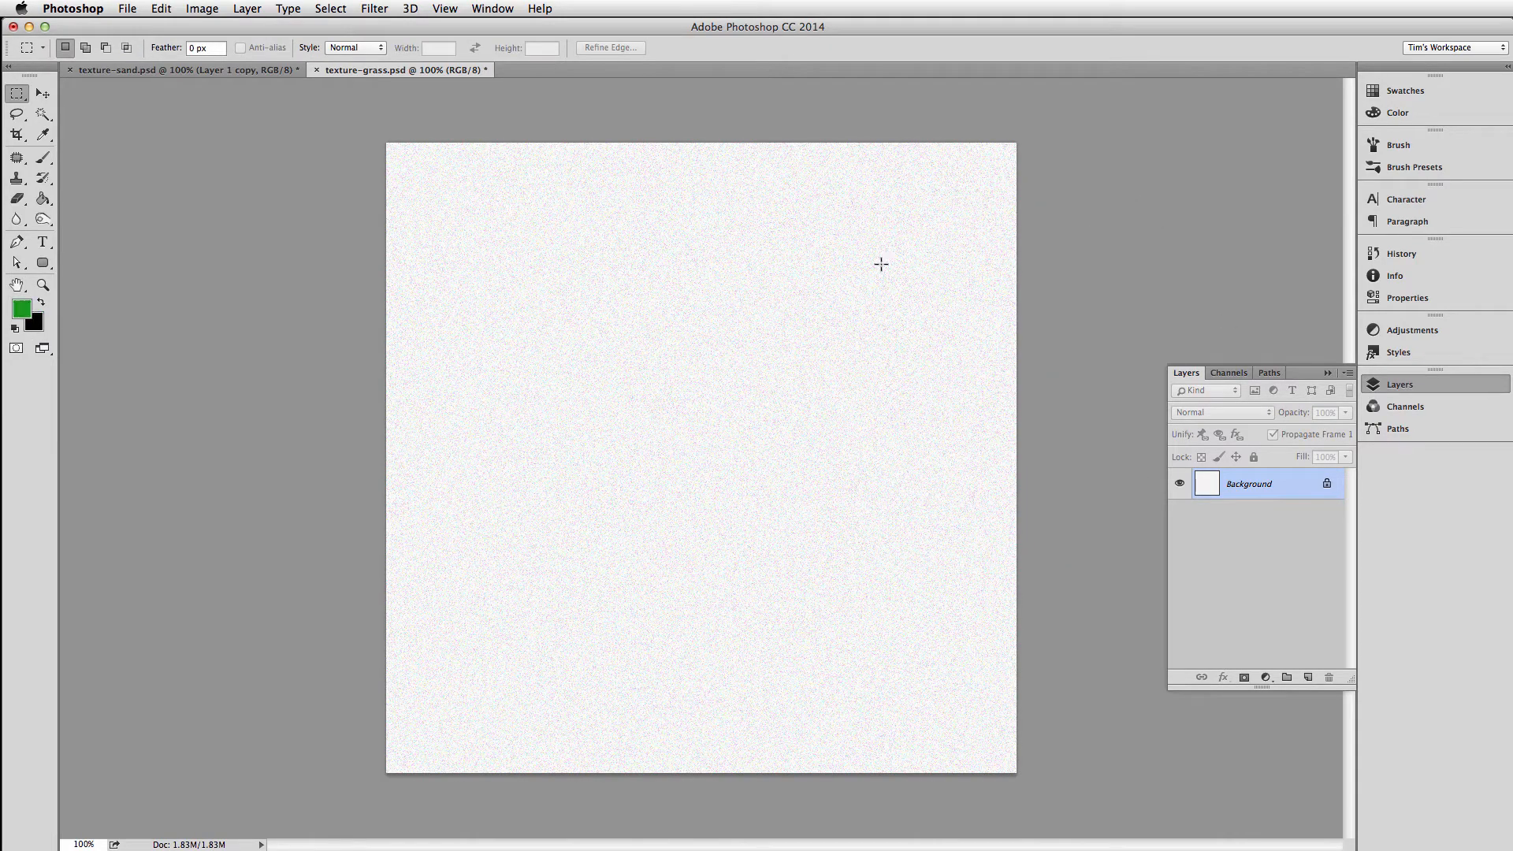
key("super+z")
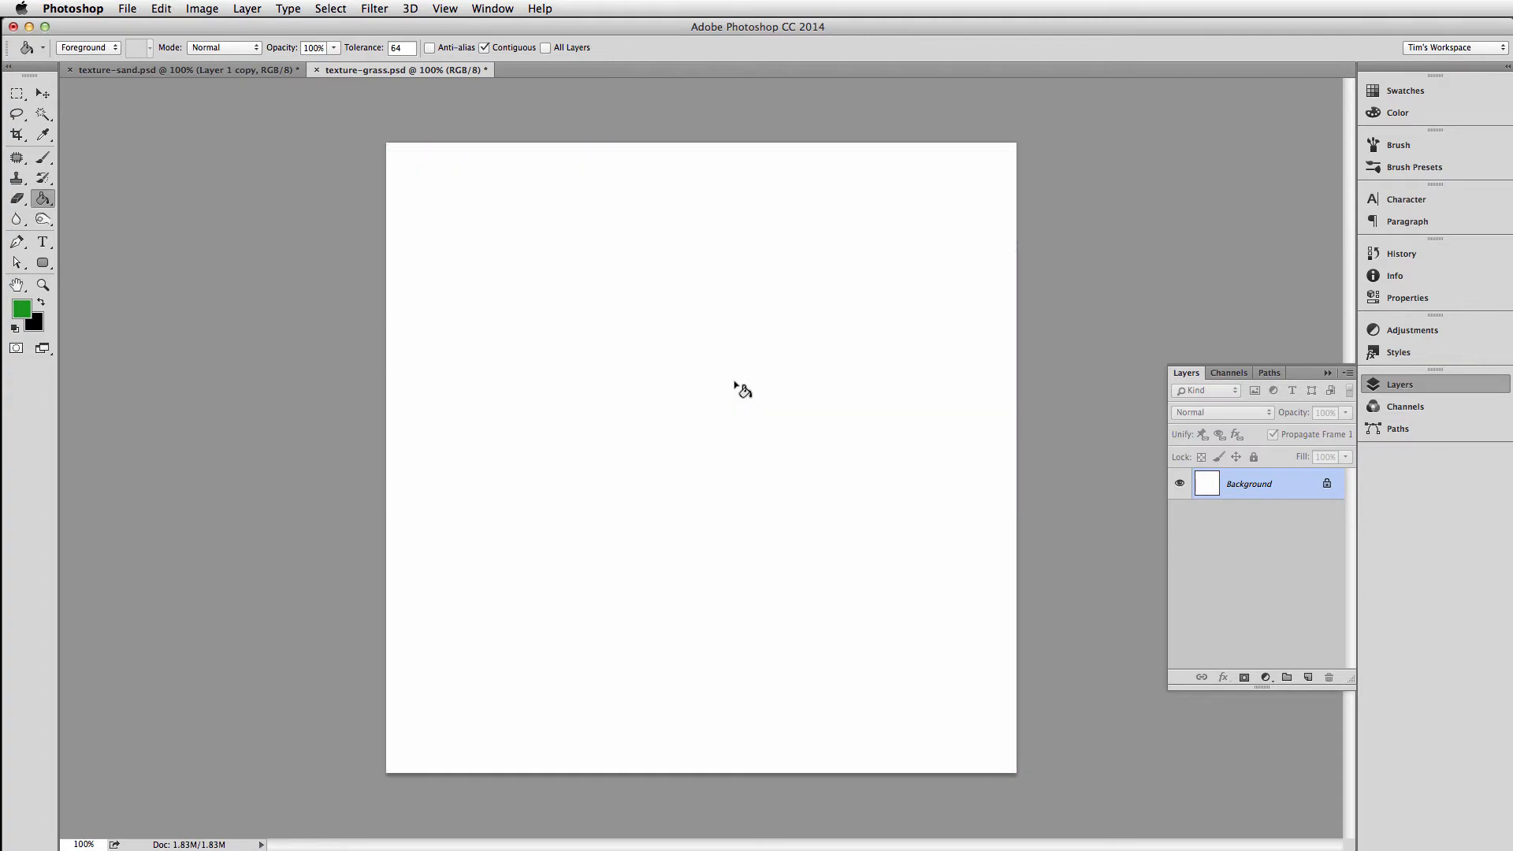
left_click(737, 380)
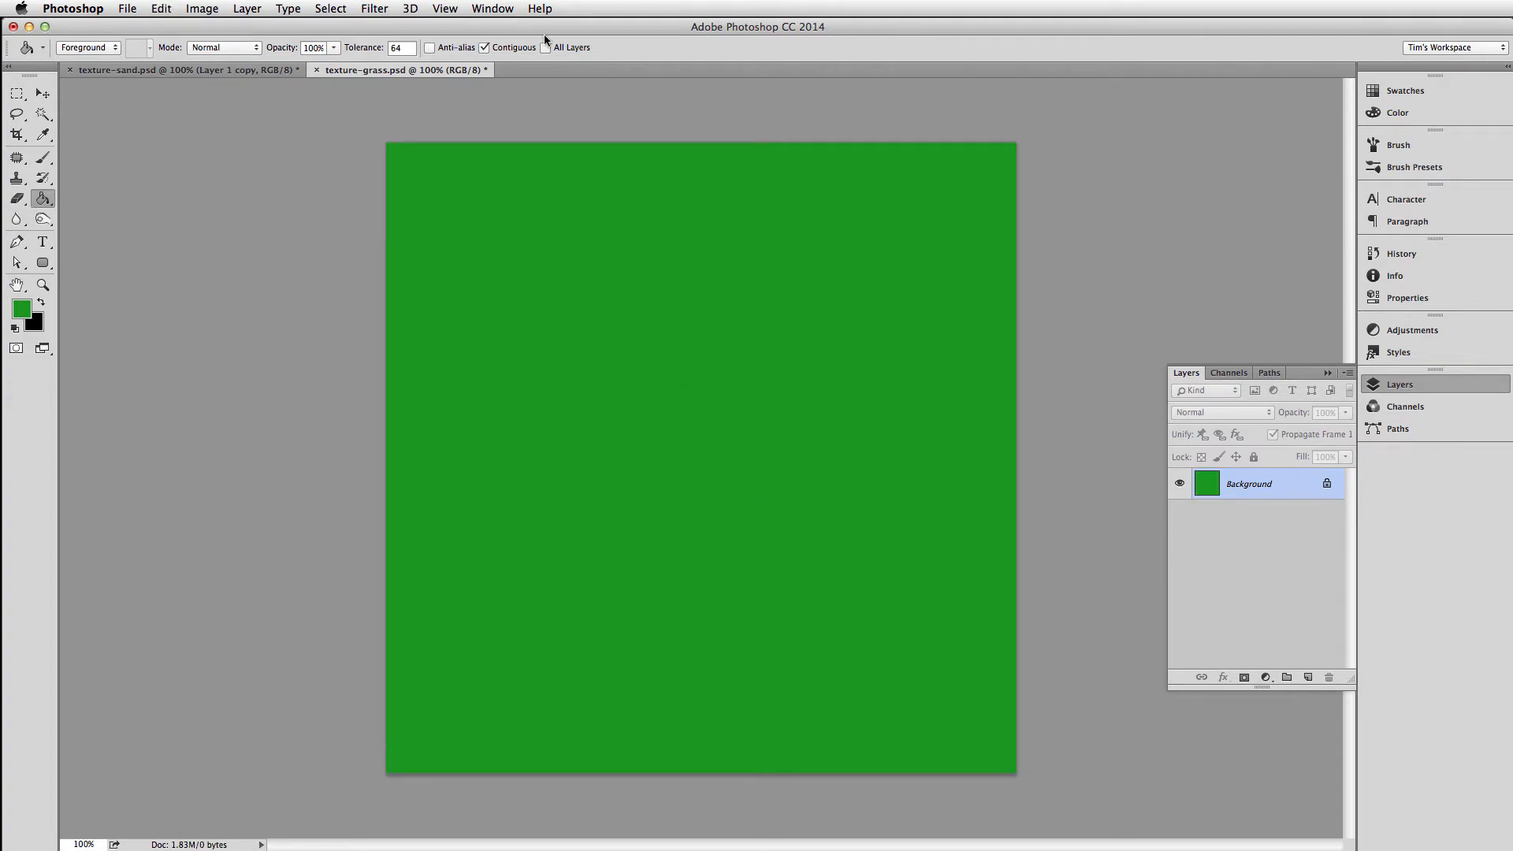
Apply Add Noise to the green background at 50% with Uniform distribution and Monochromatic enabled, and switch to the Rectangular Marquee tool
left_click(375, 9)
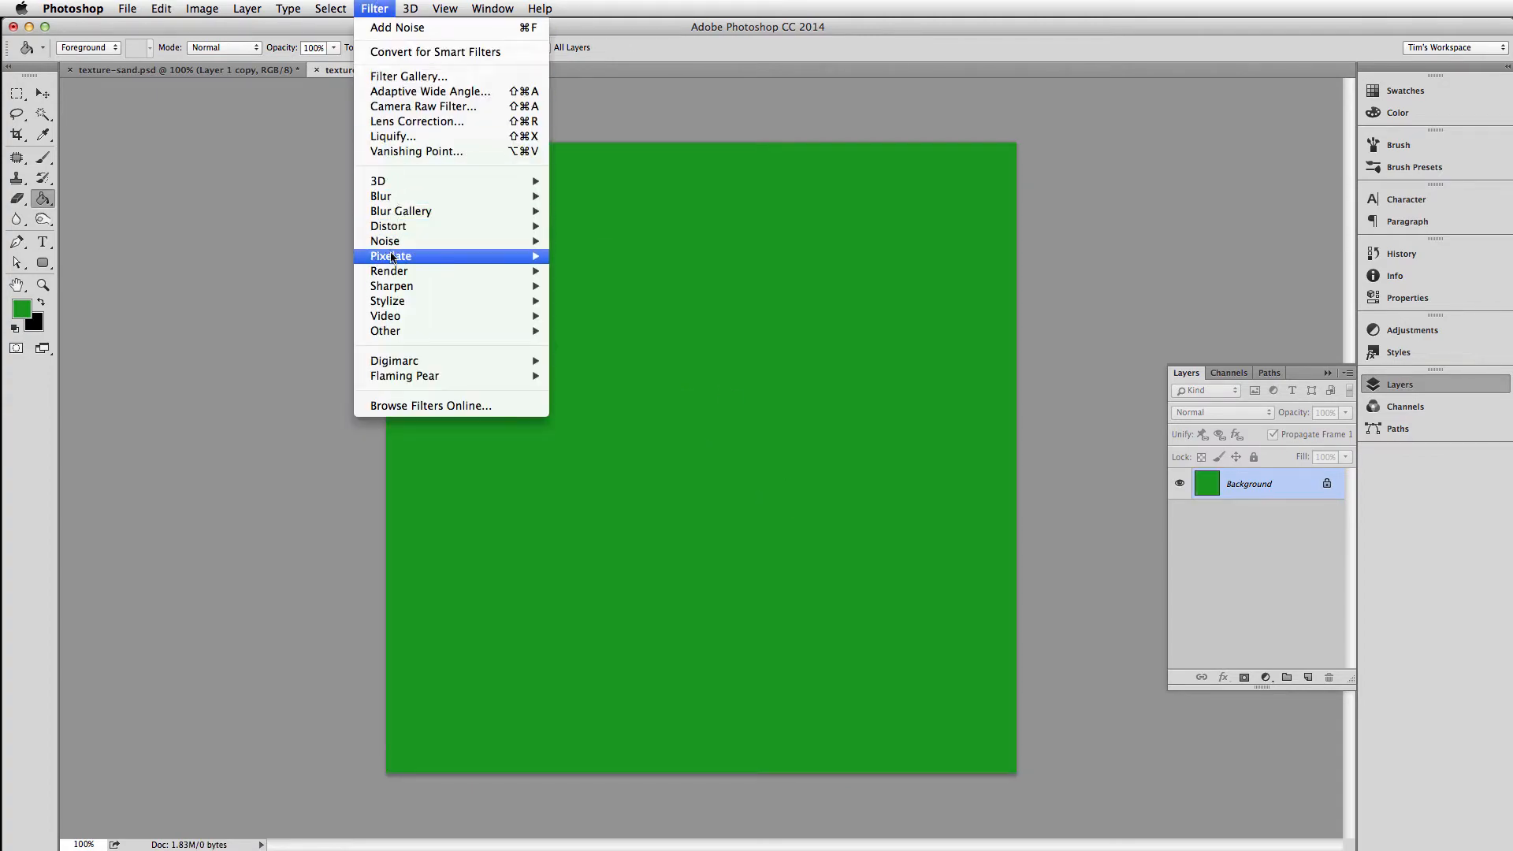
mouse_move(395, 272)
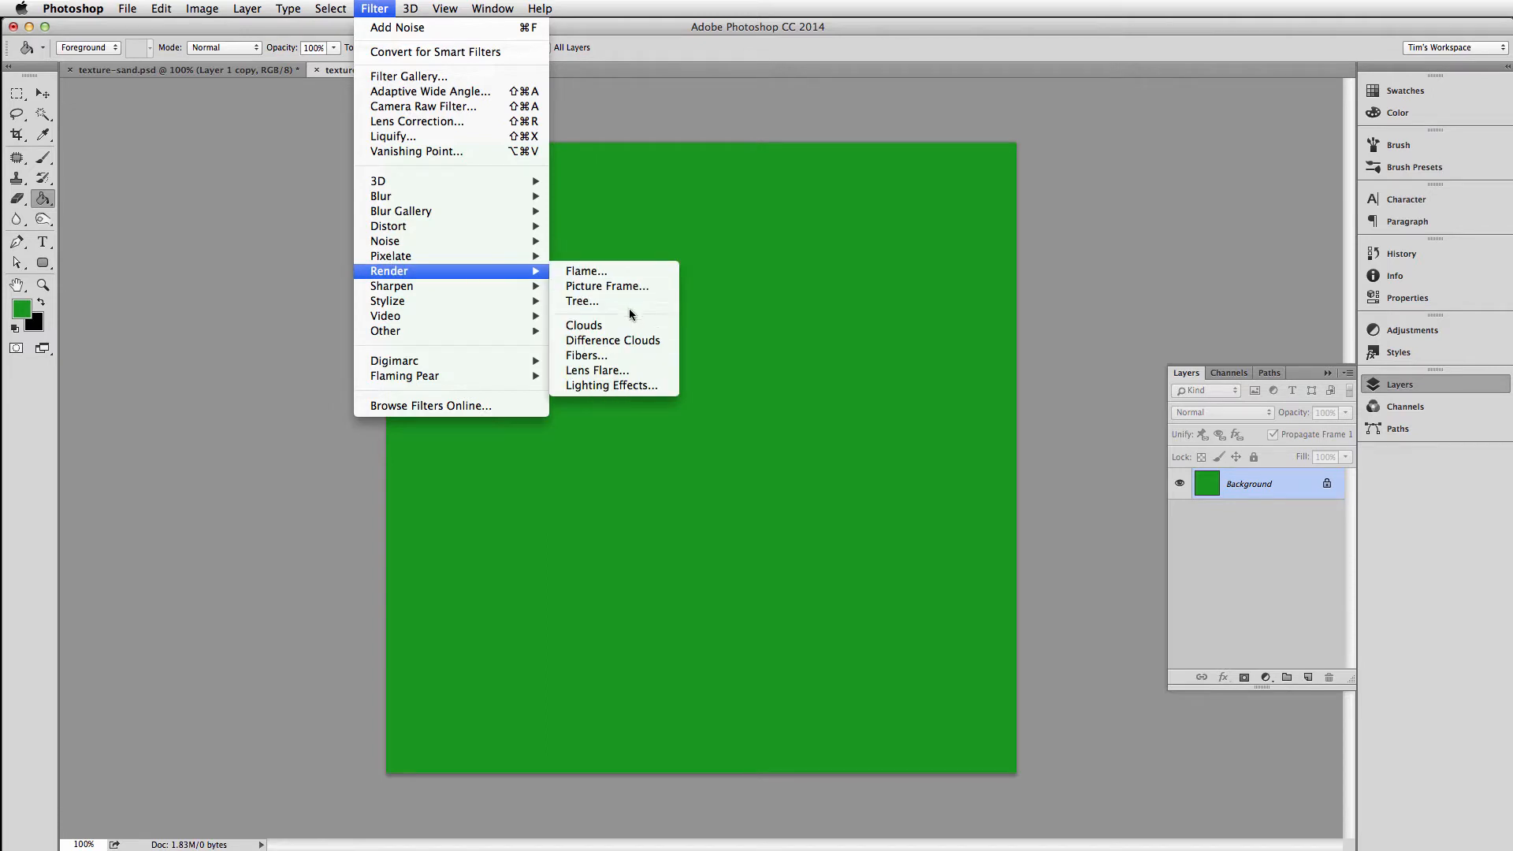
mouse_move(424, 240)
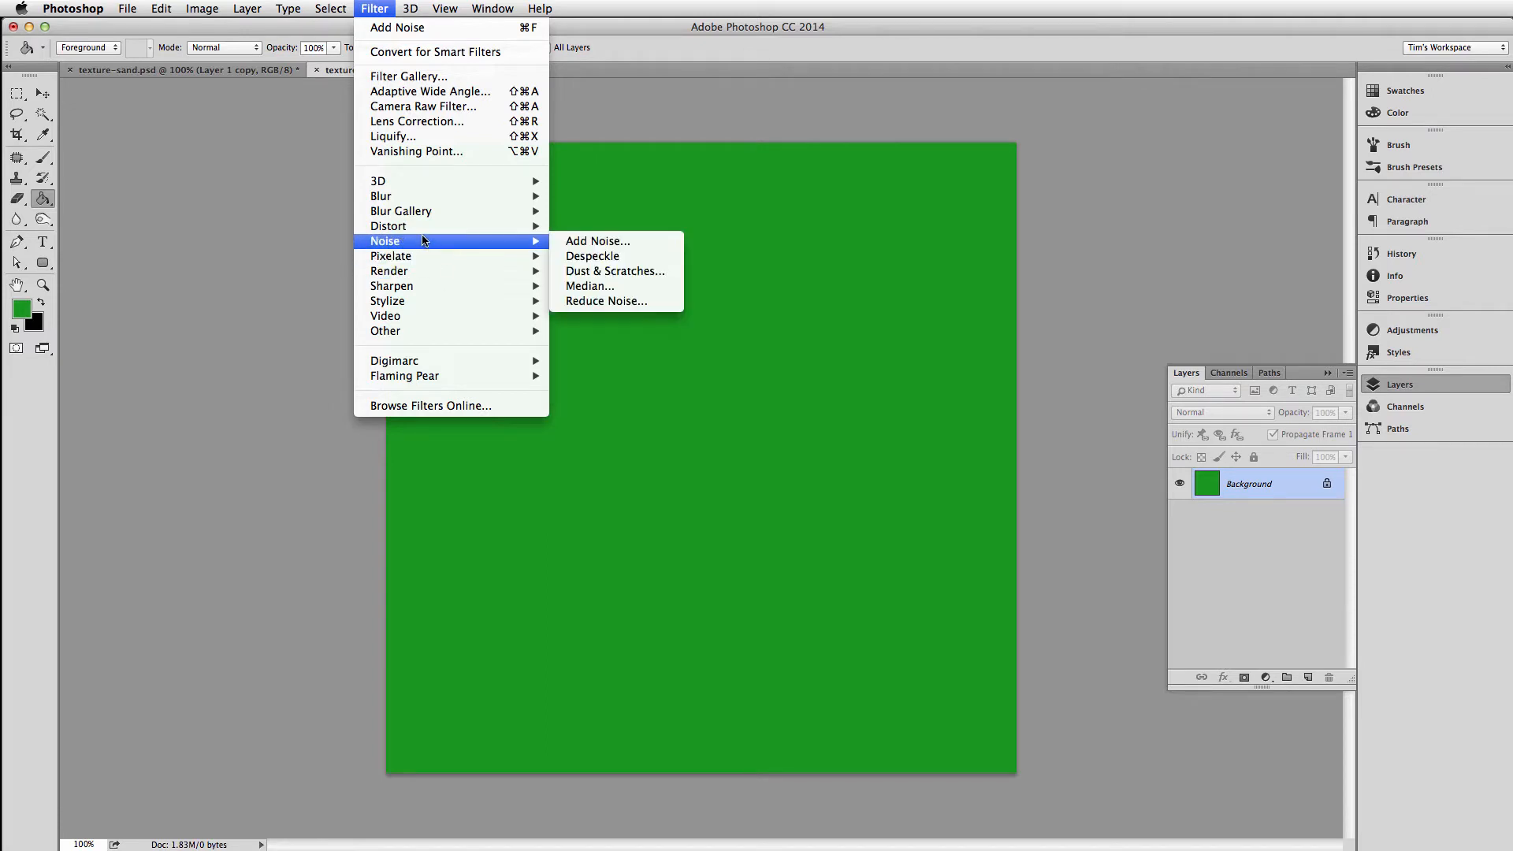
left_click(622, 244)
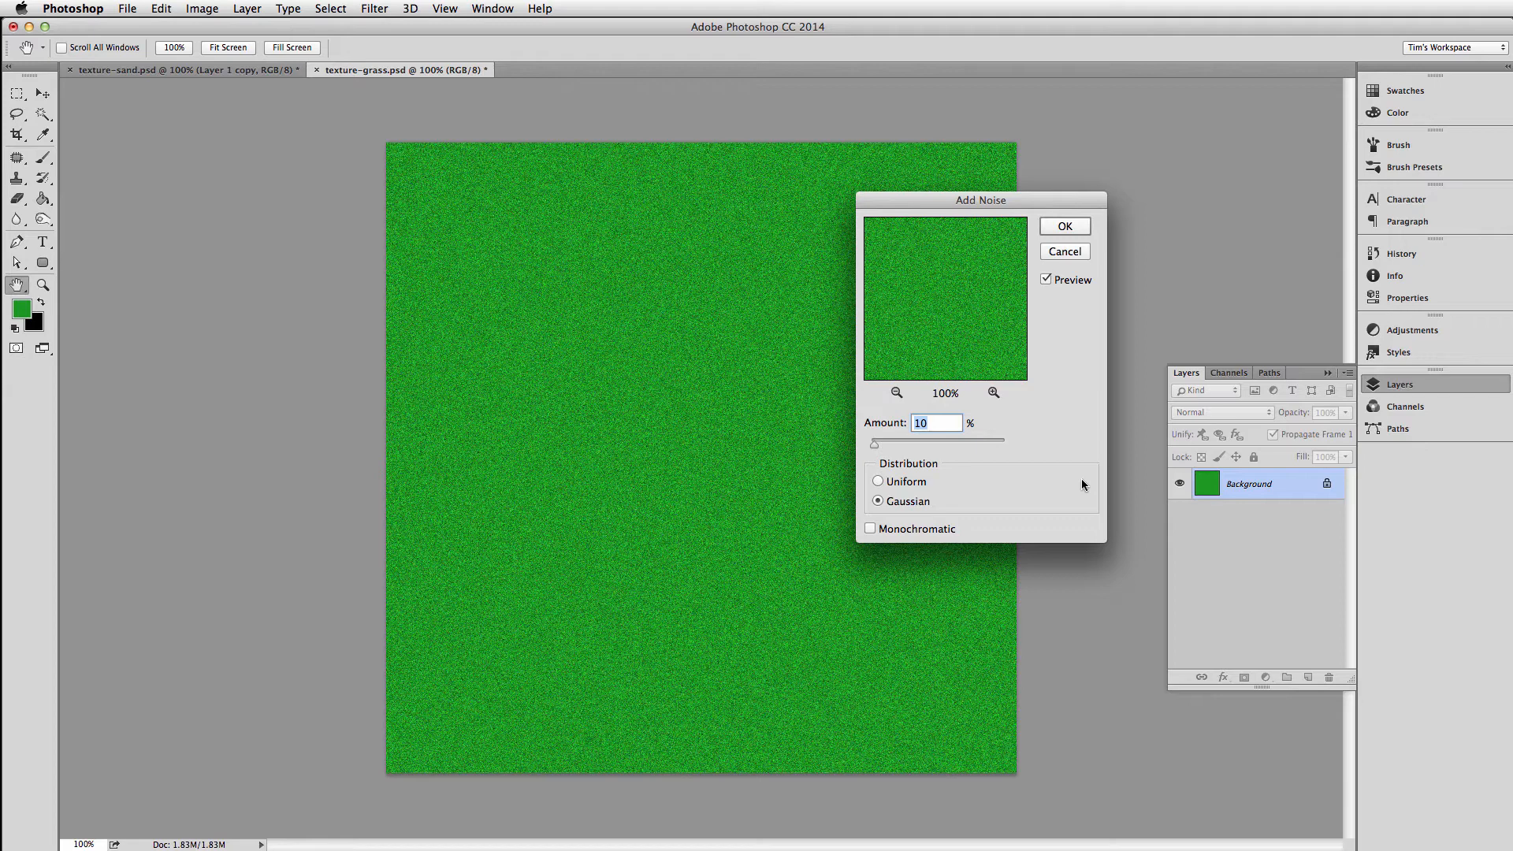
type("50")
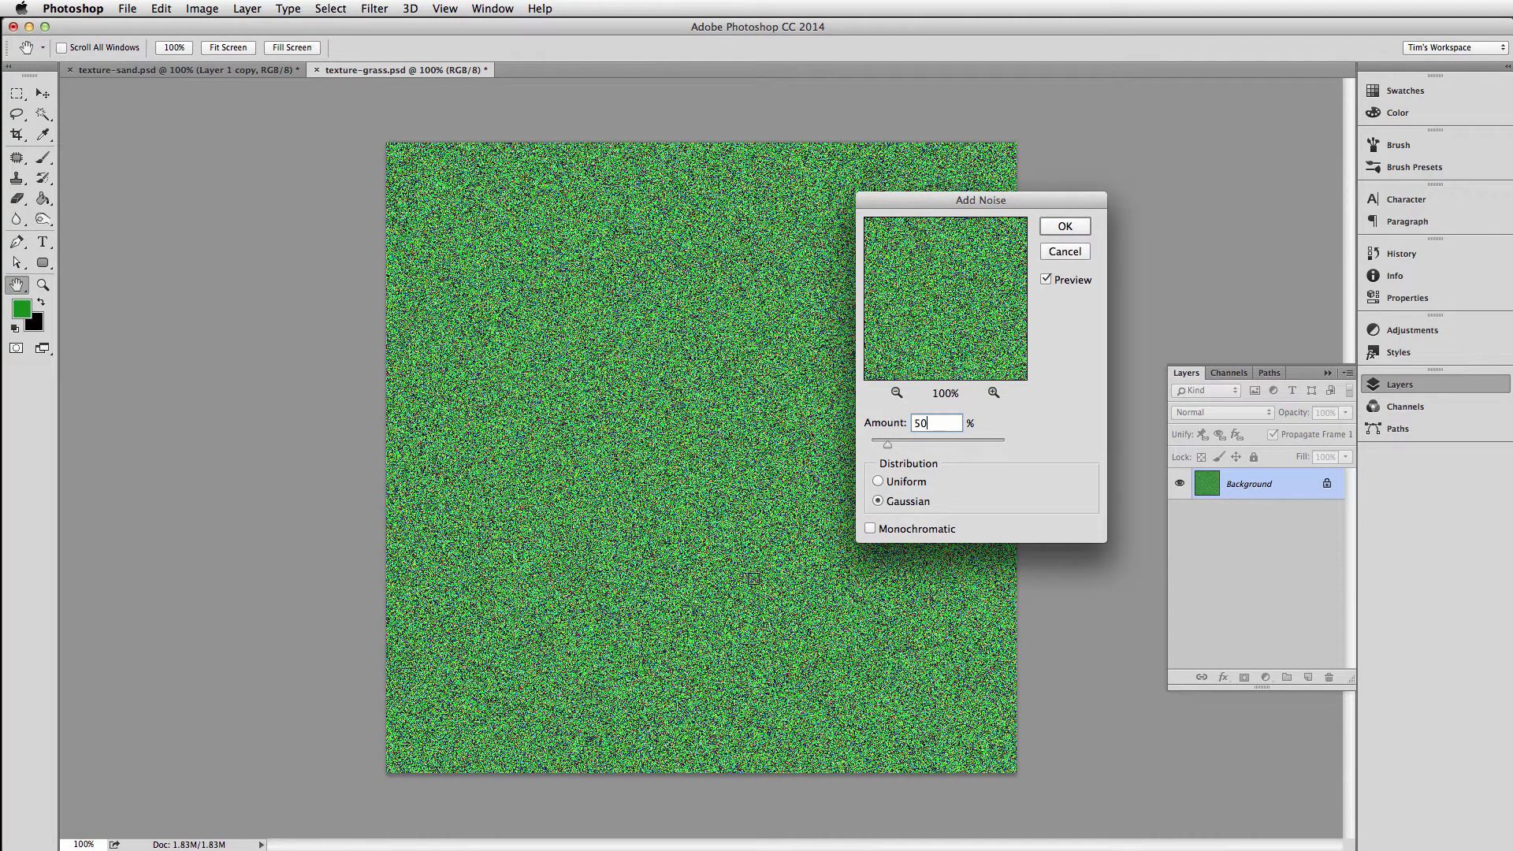
left_click(870, 529)
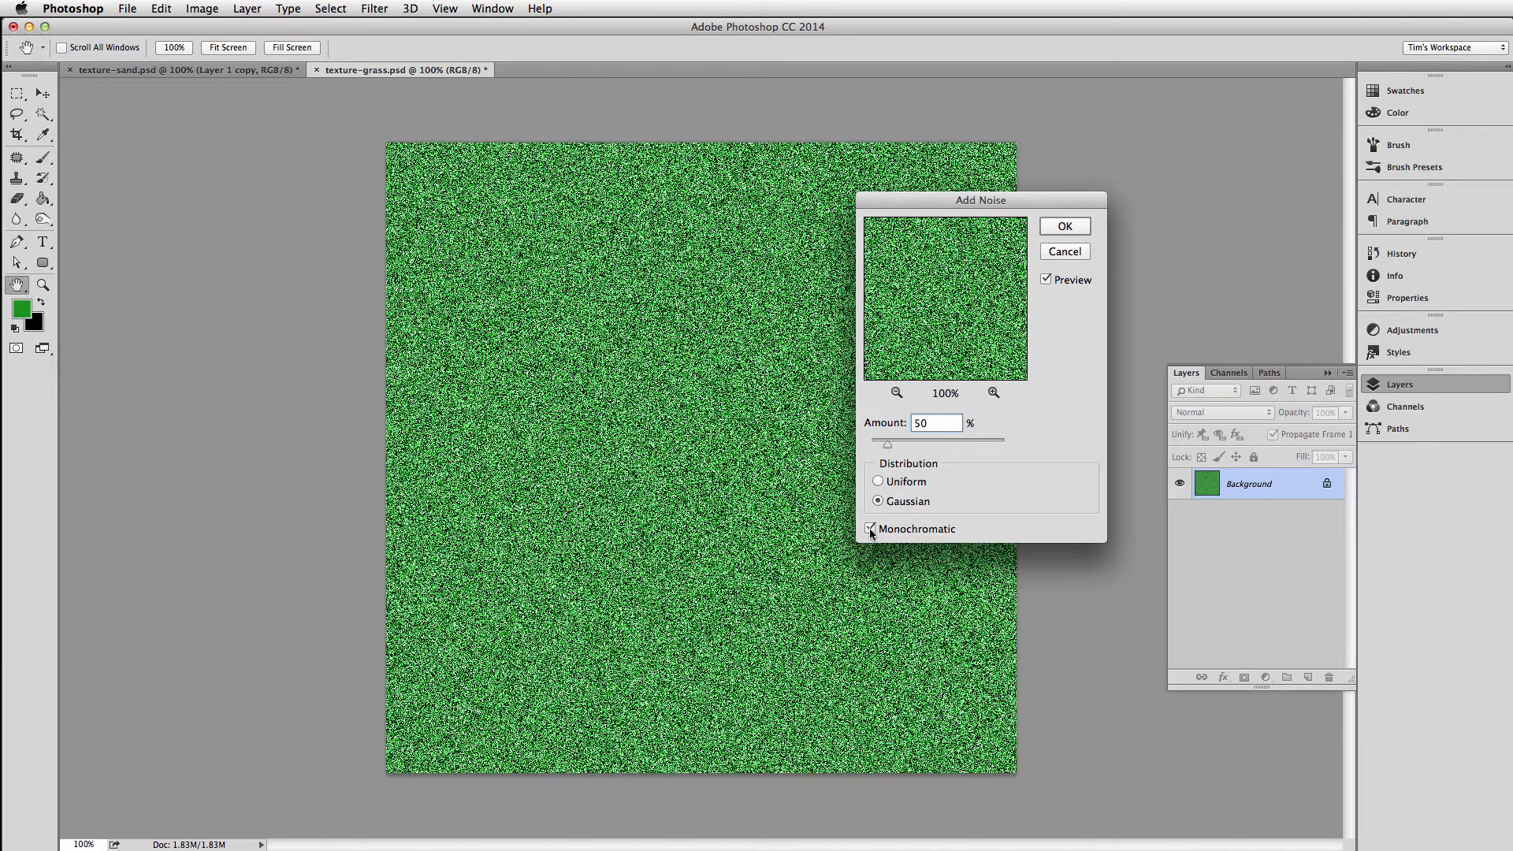
left_click(878, 481)
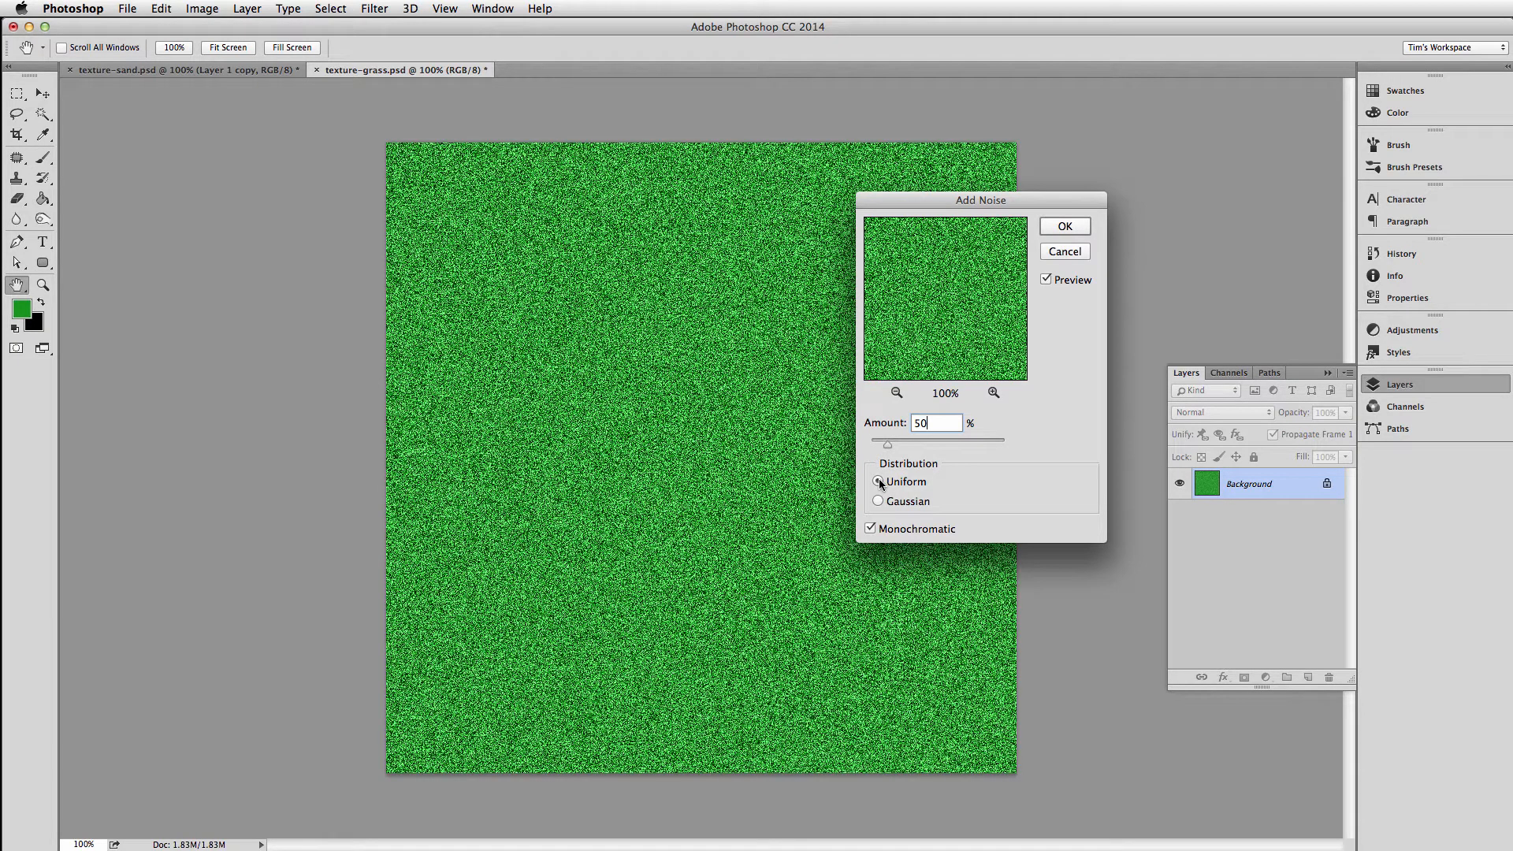
left_click(1064, 228)
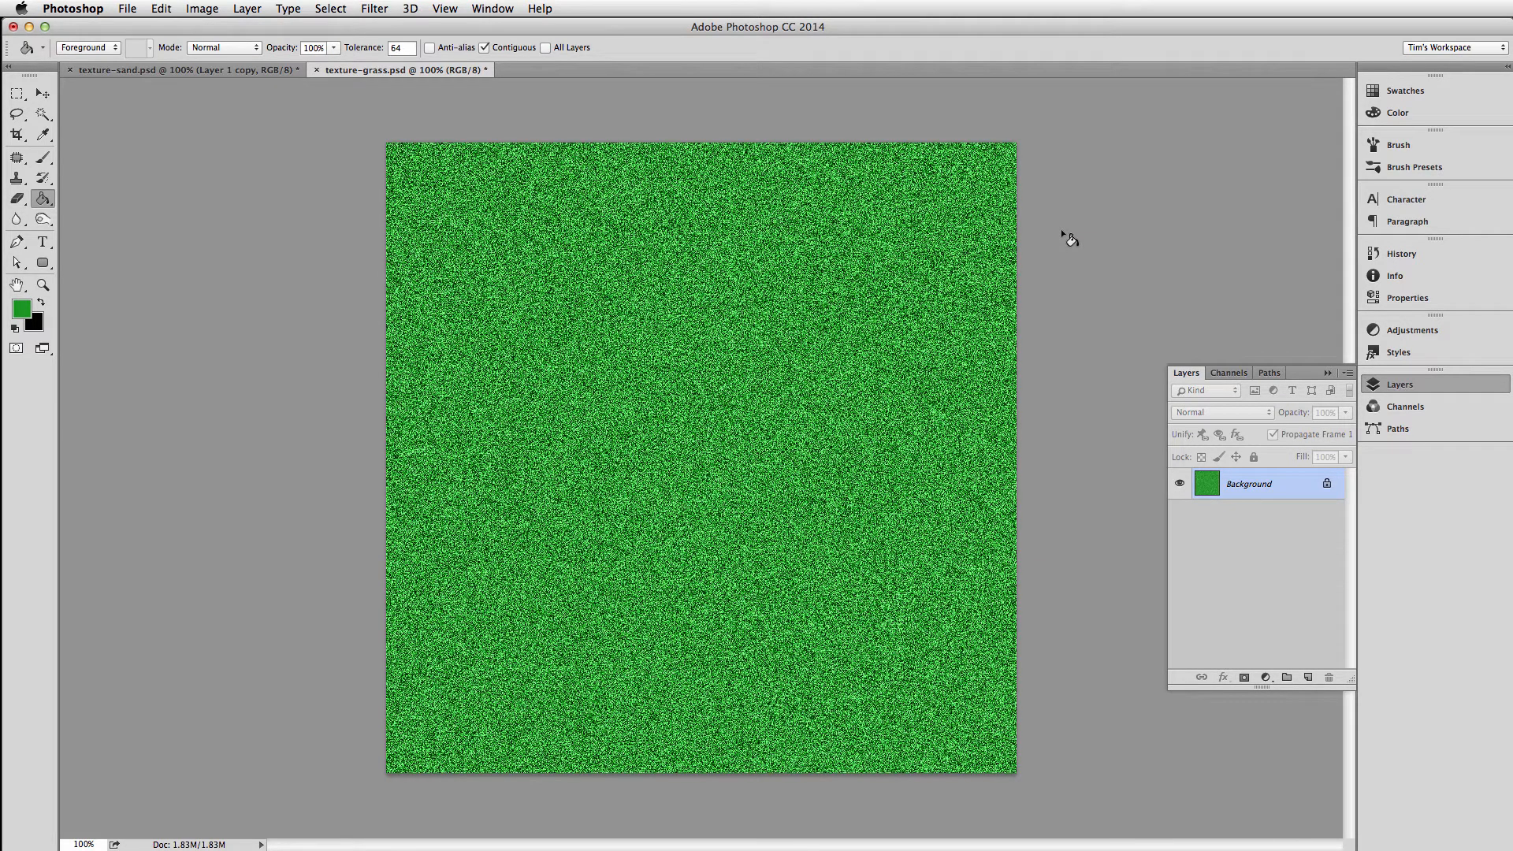
key("m")
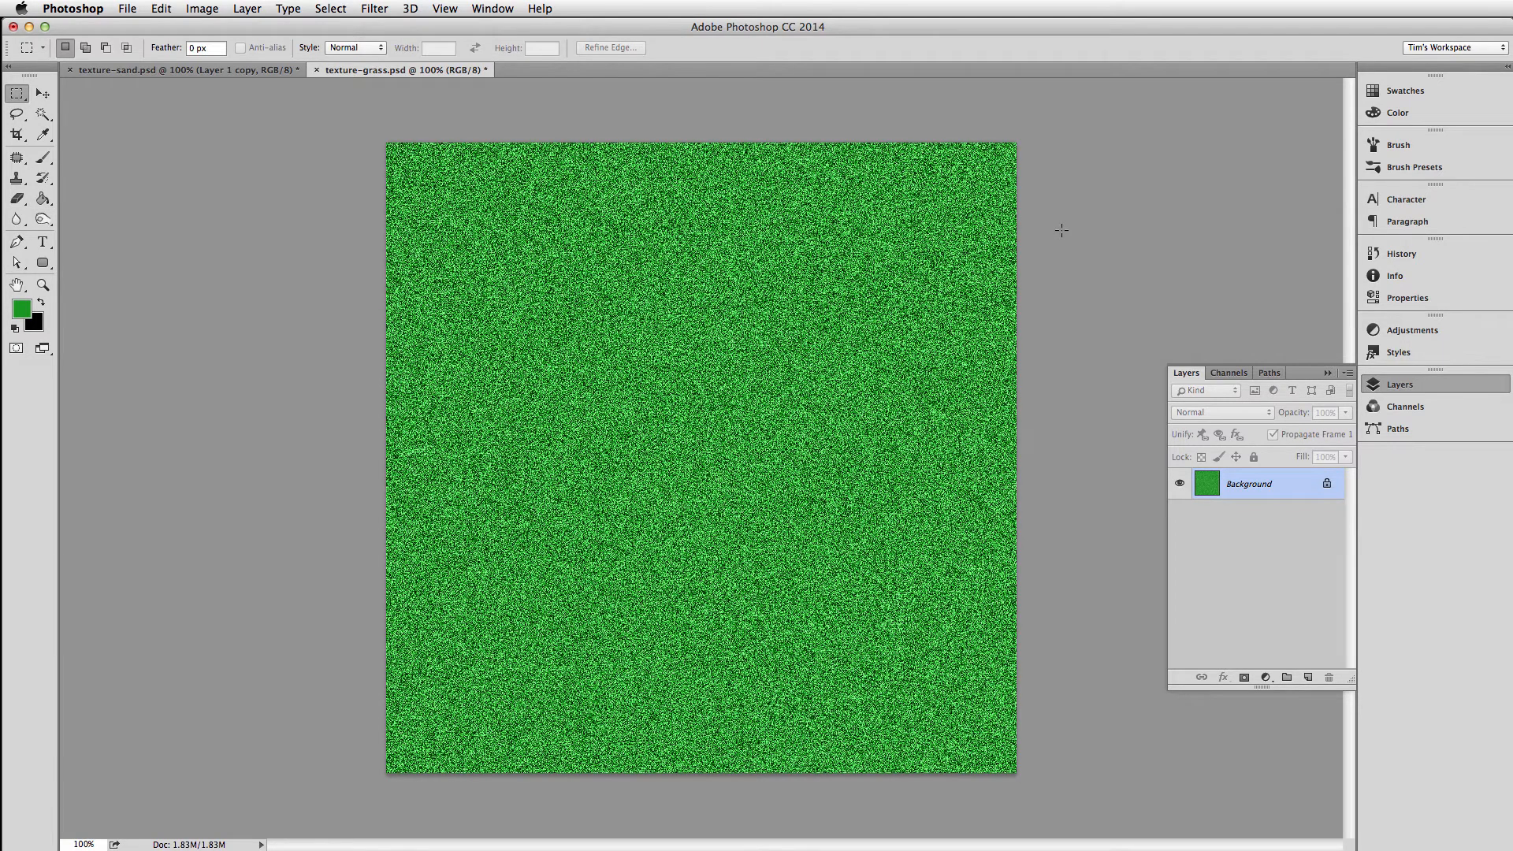
Start a Save for Web export of the grass texture and set the JPEG quality to 100
key("super+alt+shift+s")
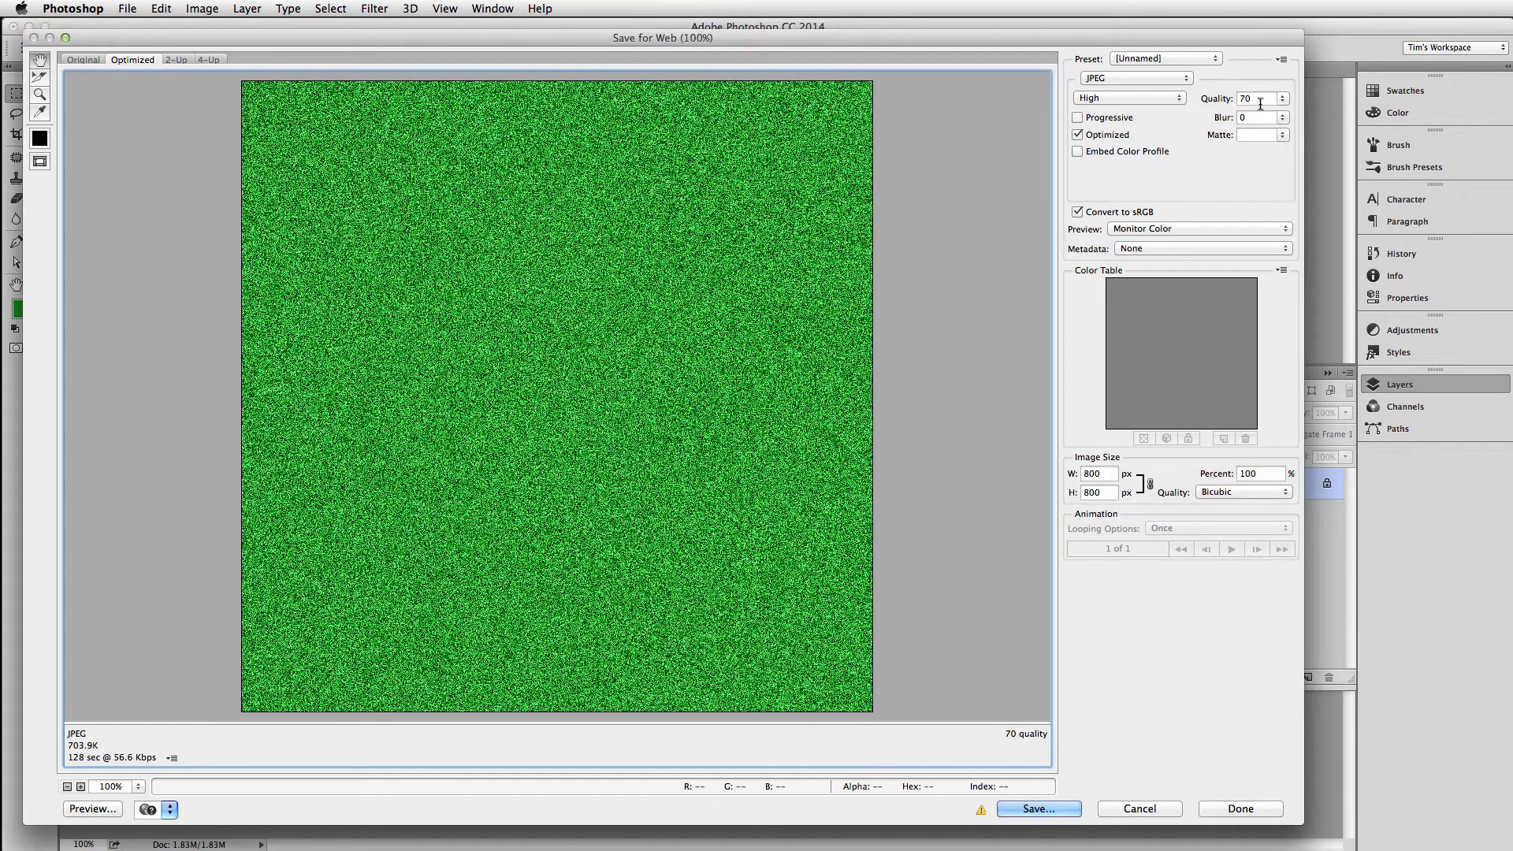
double_click(1253, 100)
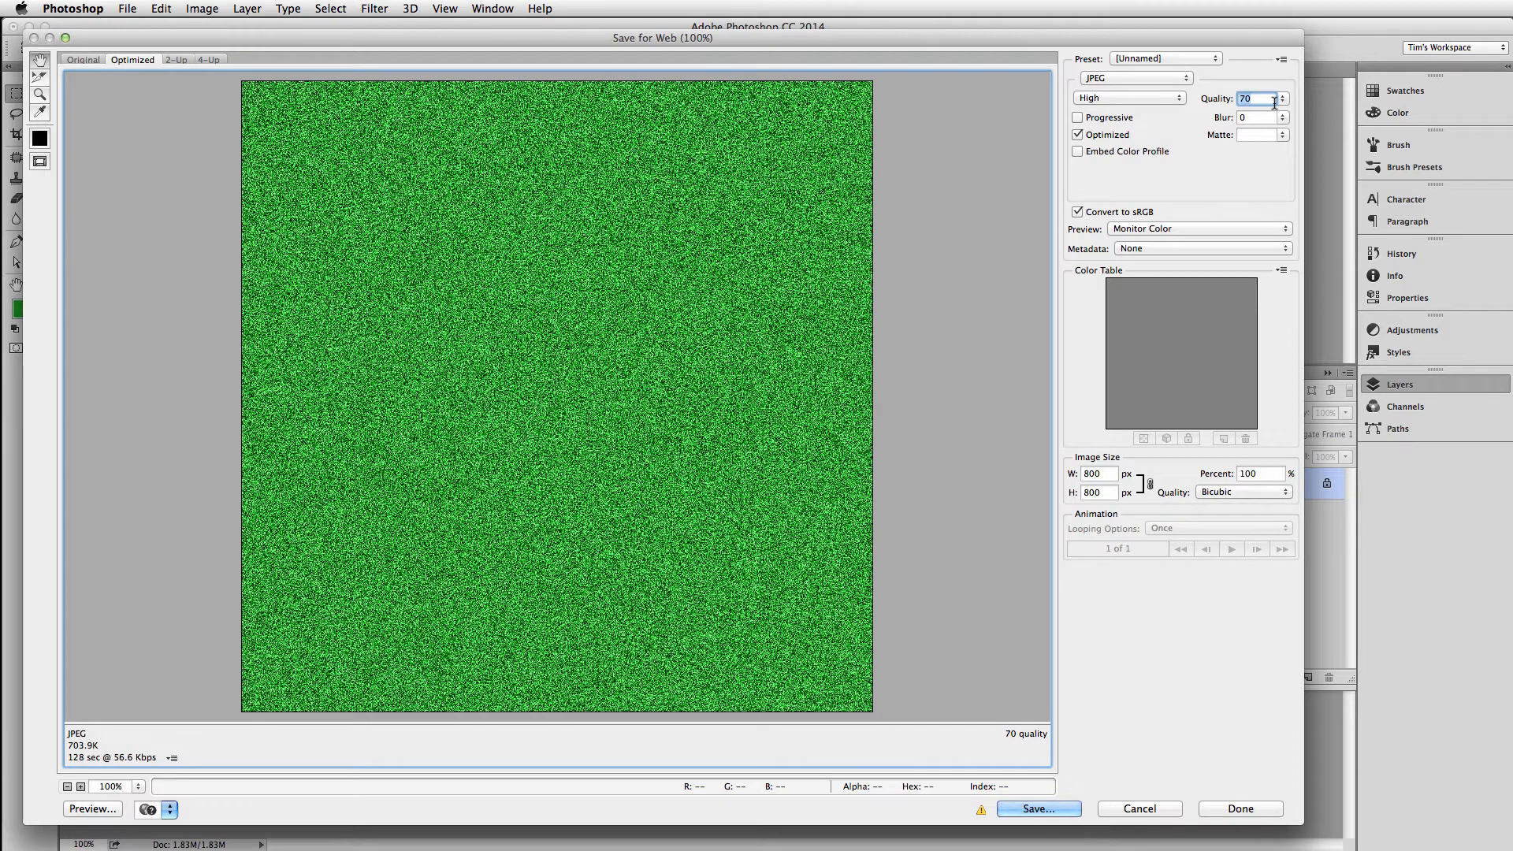
type("100")
key("Tab")
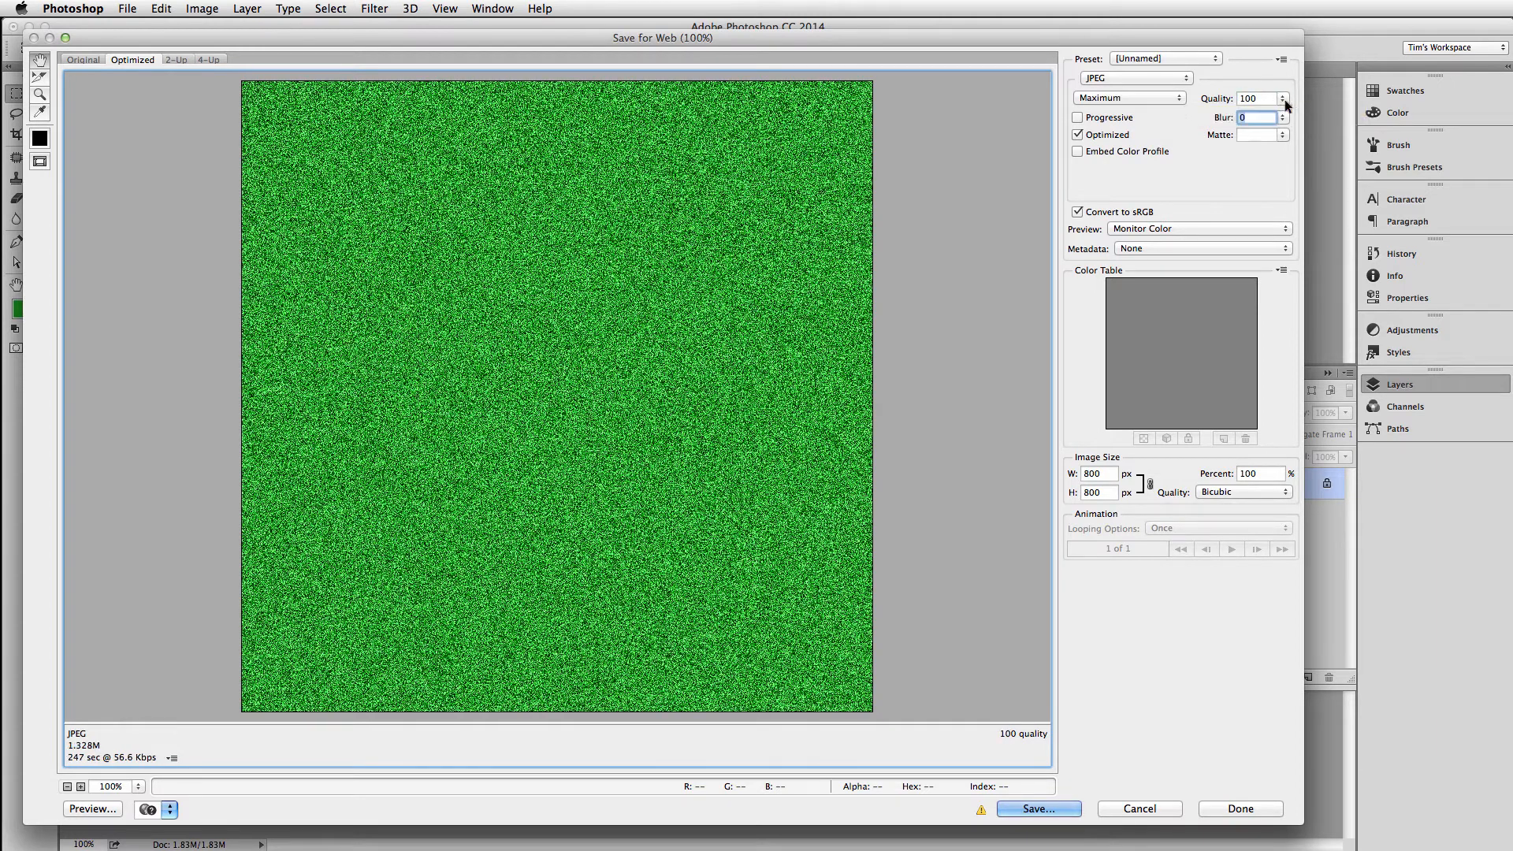
Go to the Background section of the export's output settings and accept the settings
left_click(1283, 60)
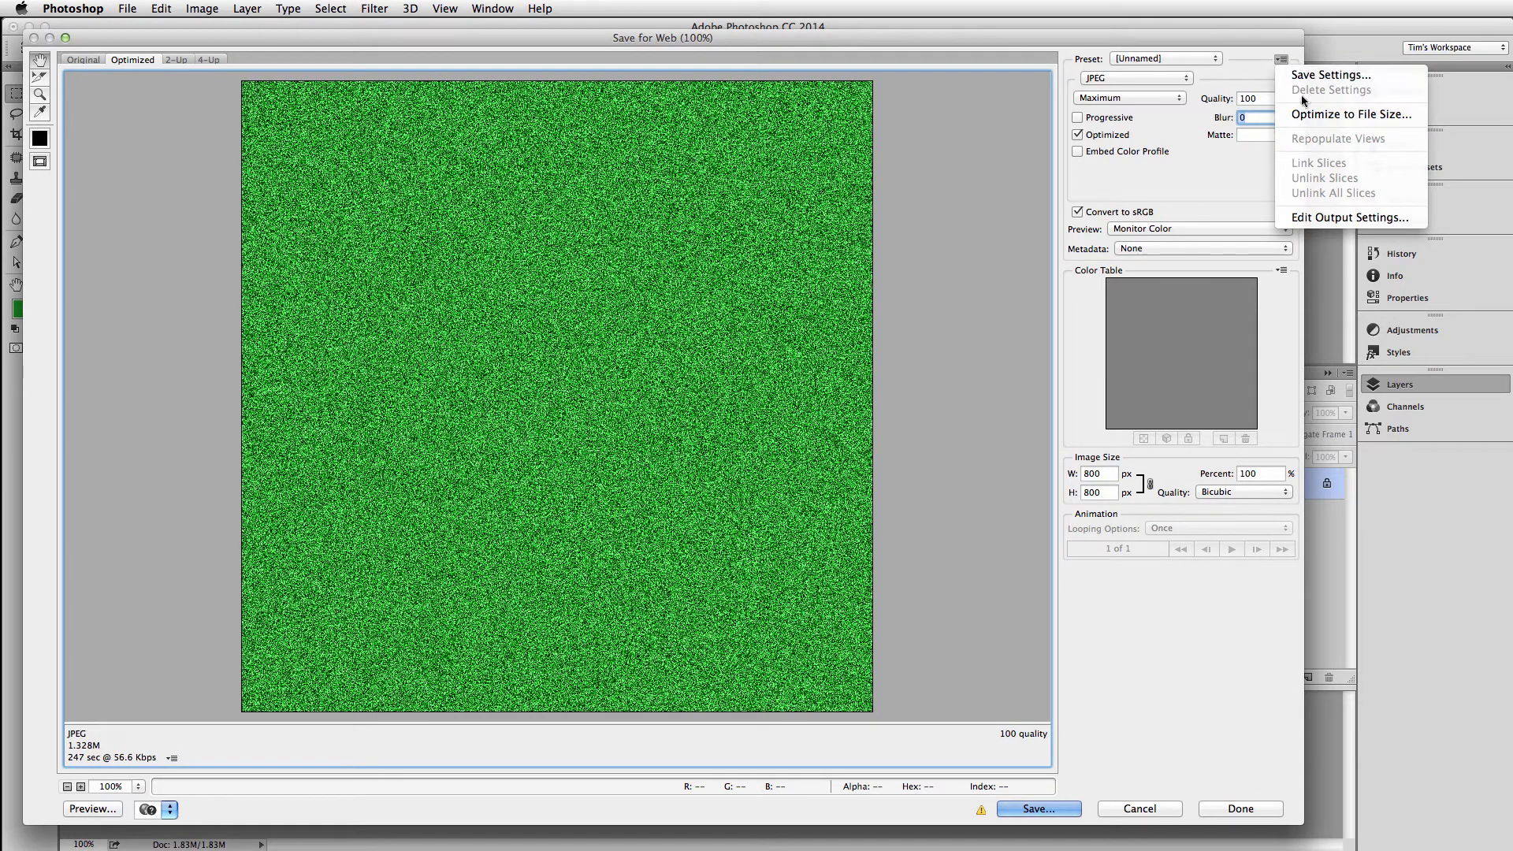
left_click(1304, 218)
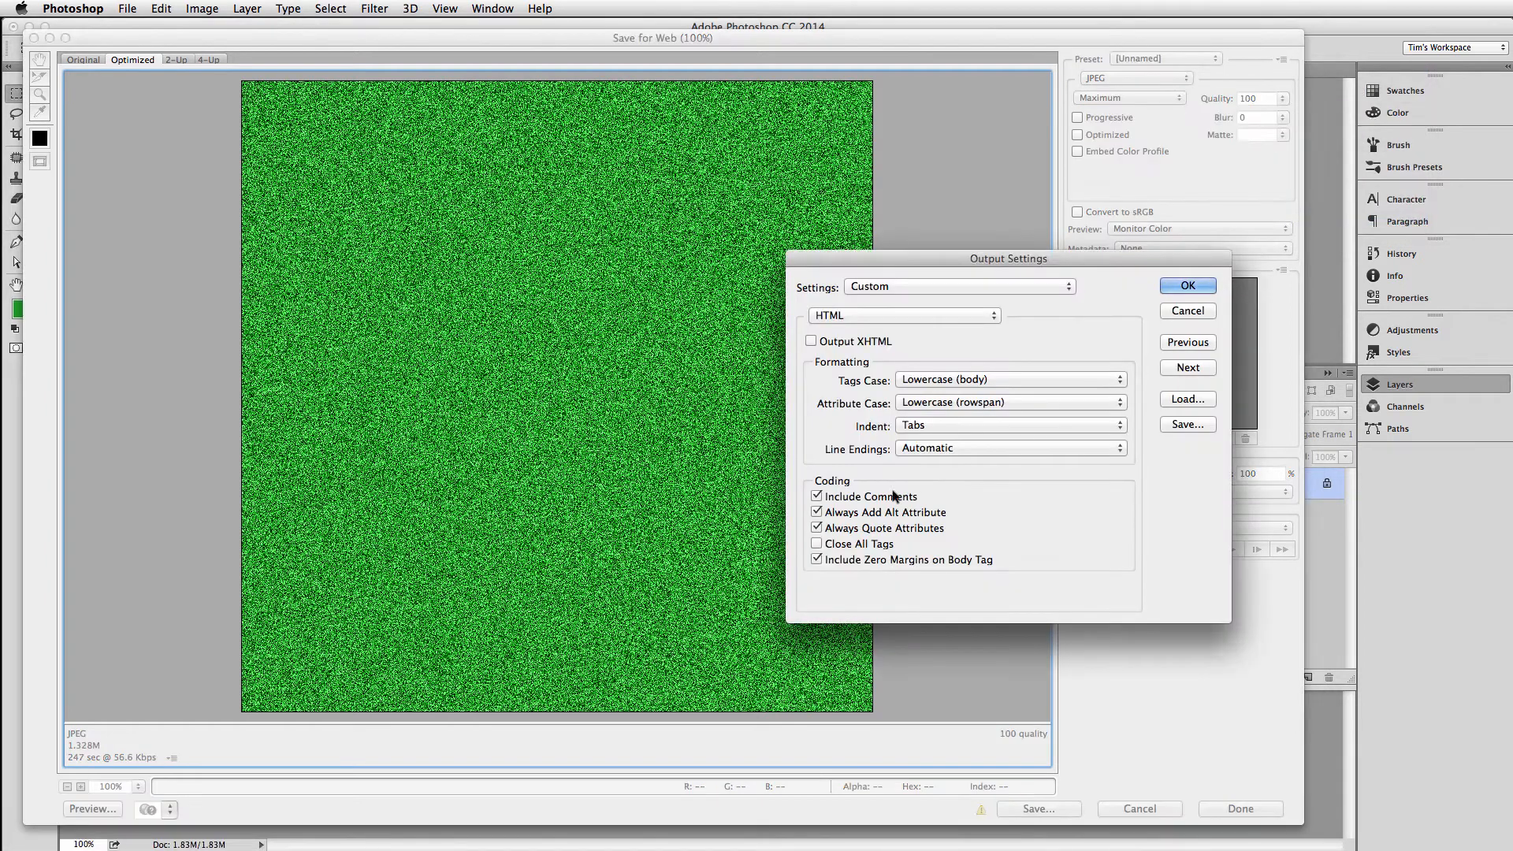
left_click(866, 318)
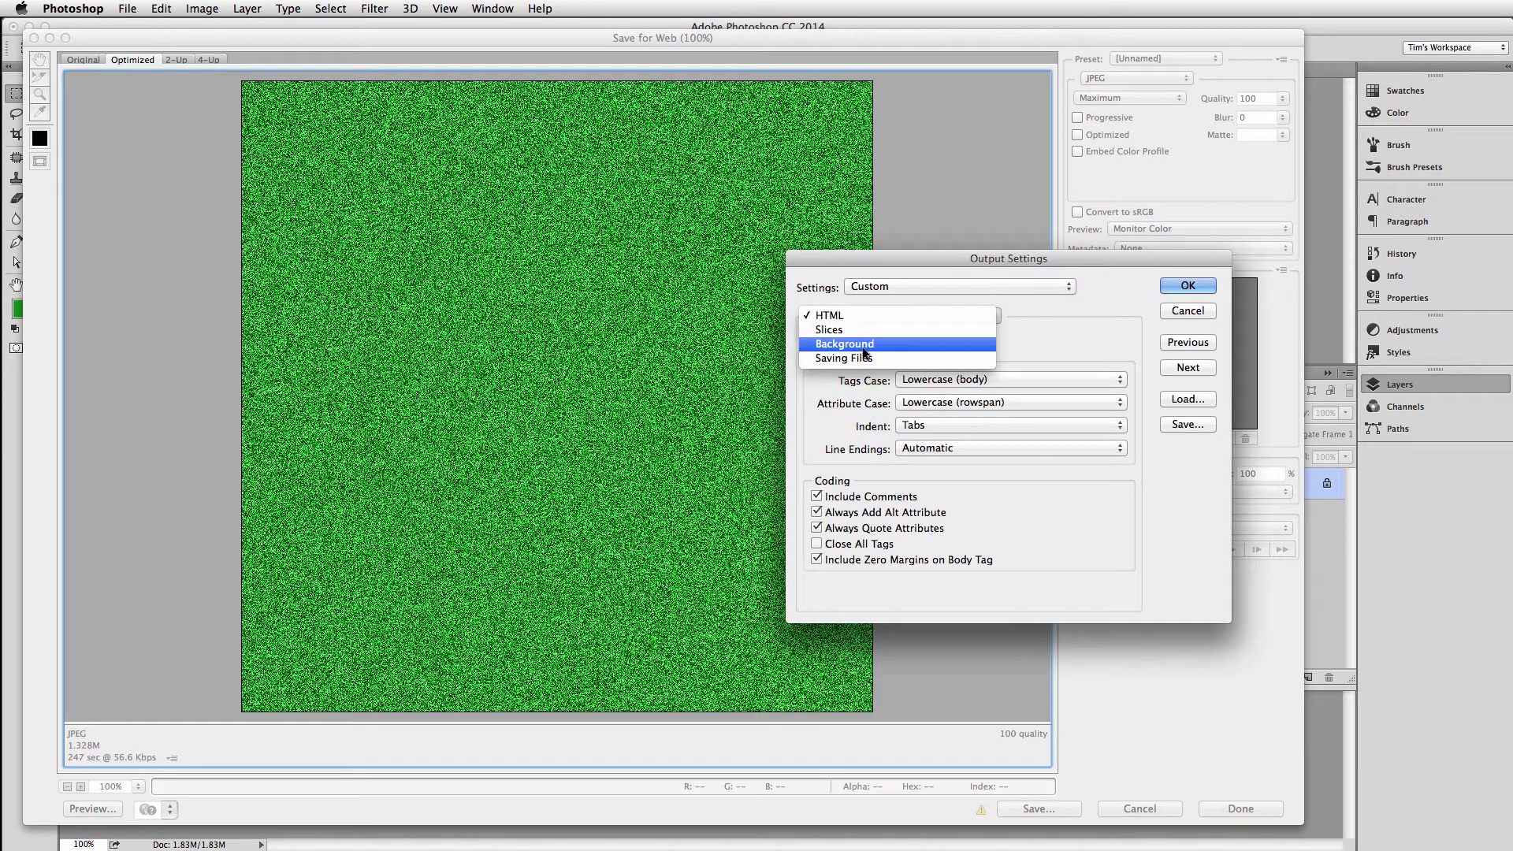
left_click(861, 343)
left_click(1182, 287)
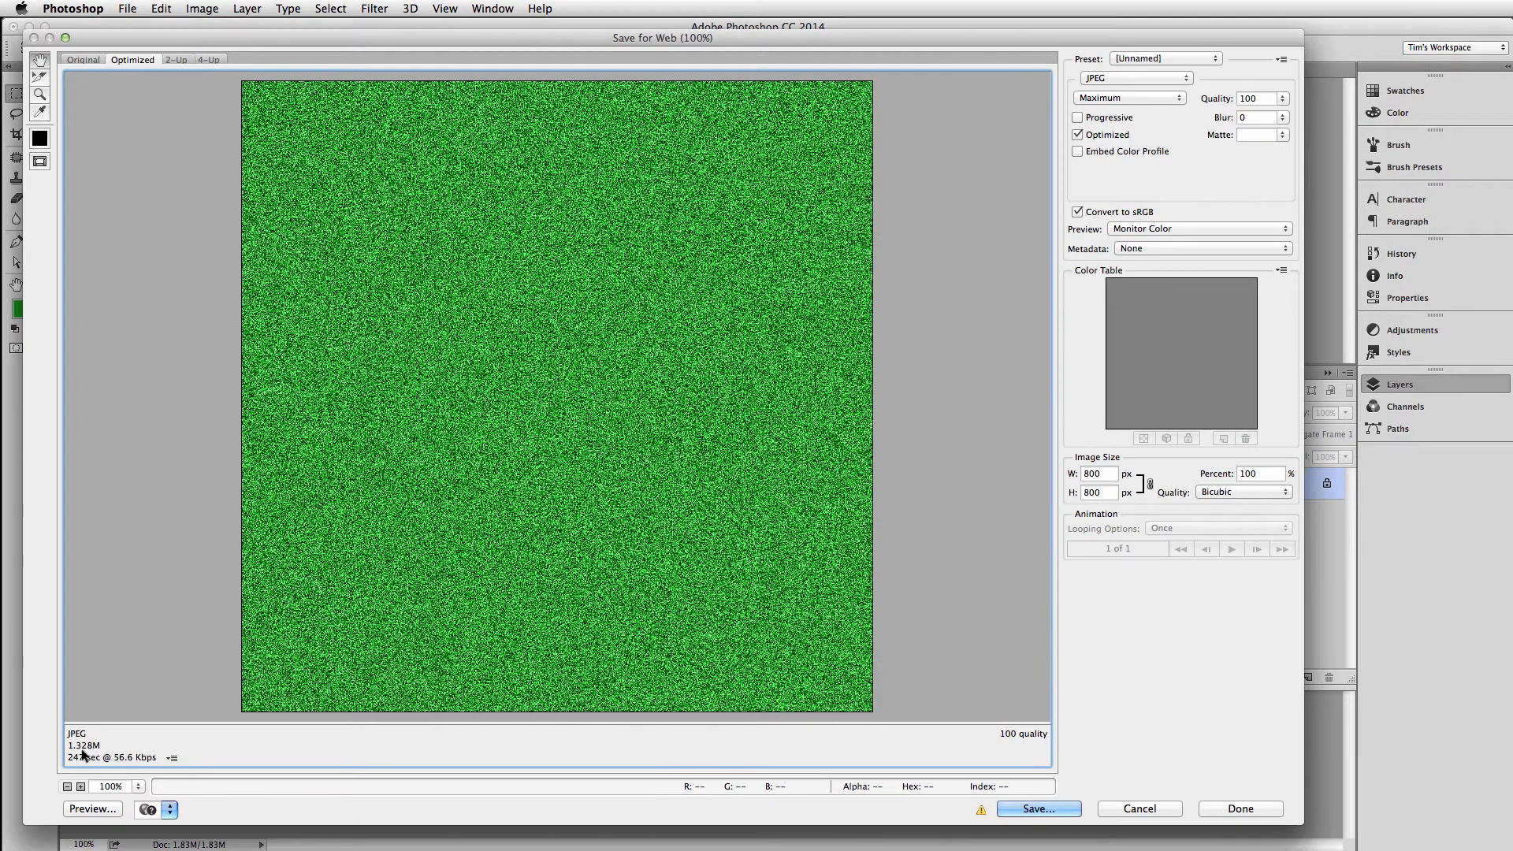
Preview the texture as a tiled page background in Firefox, resize the browser window to check for seams, and quit the browser
left_click(92, 808)
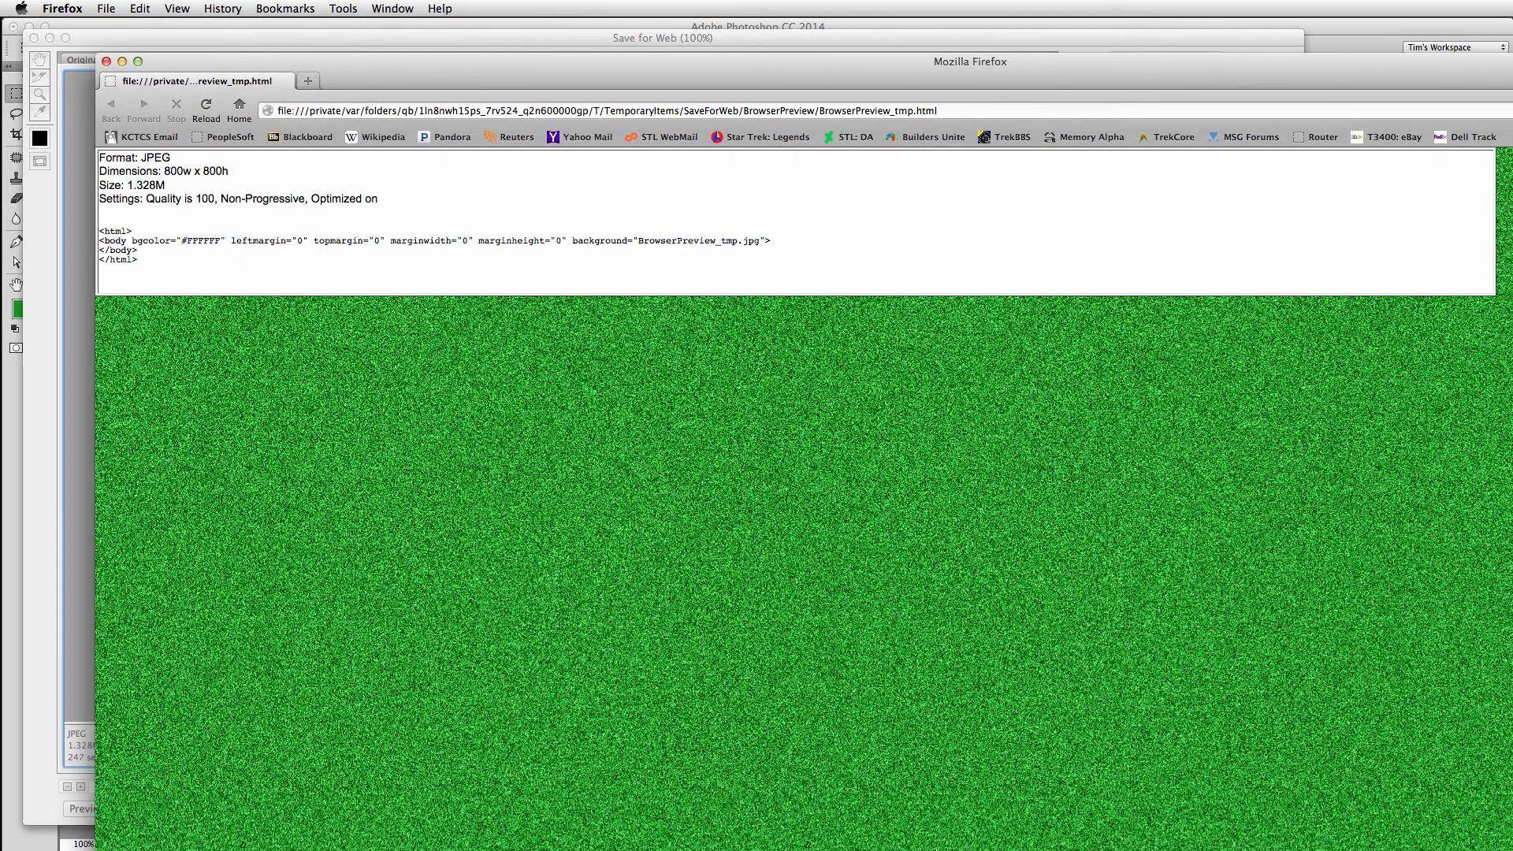
left_click_drag(1512, 850, 1464, 809)
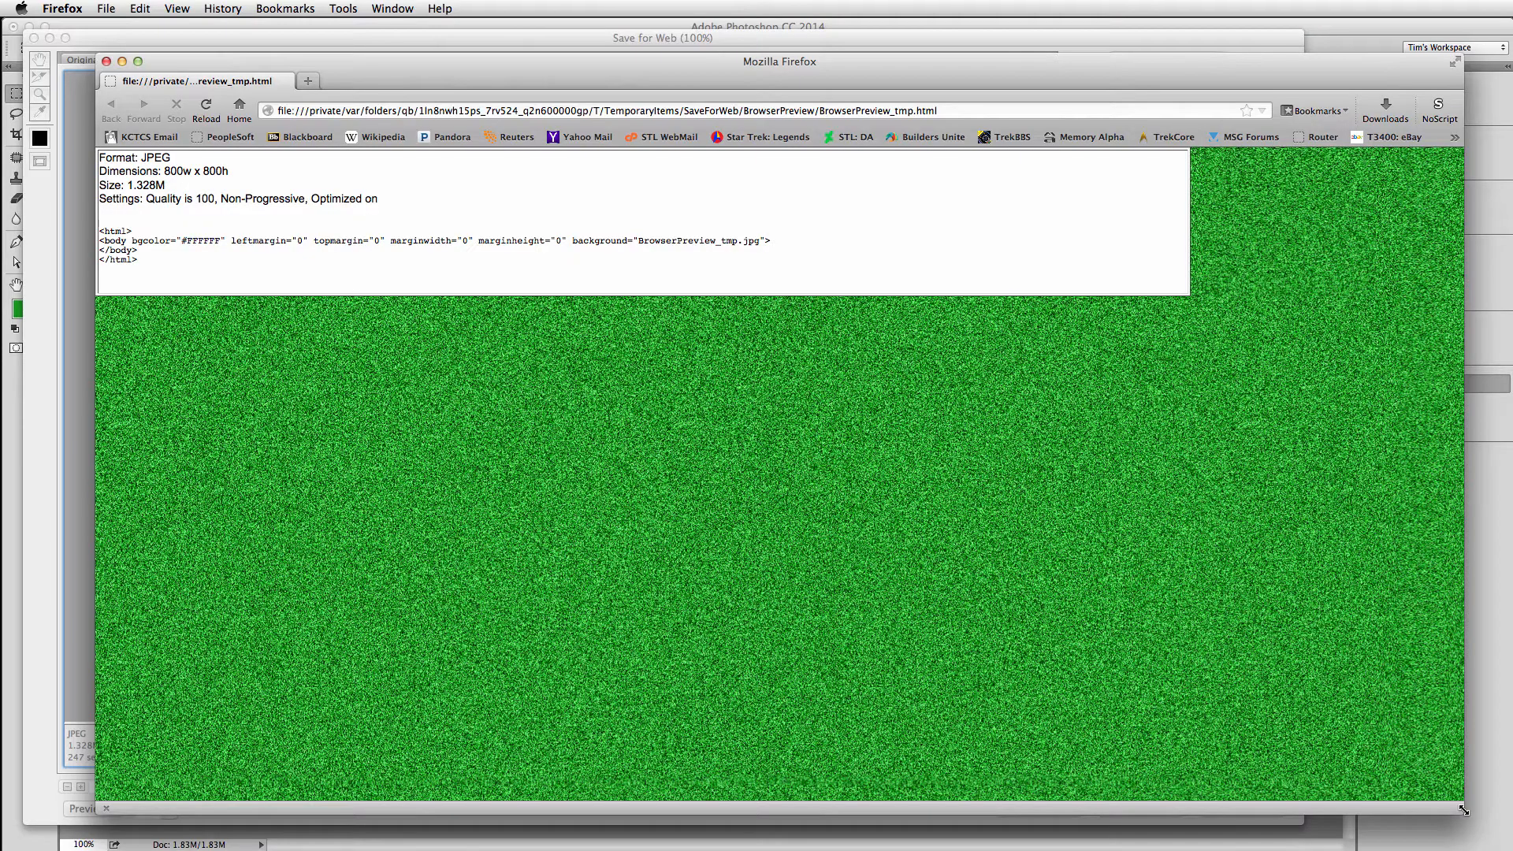
key("cmd+q")
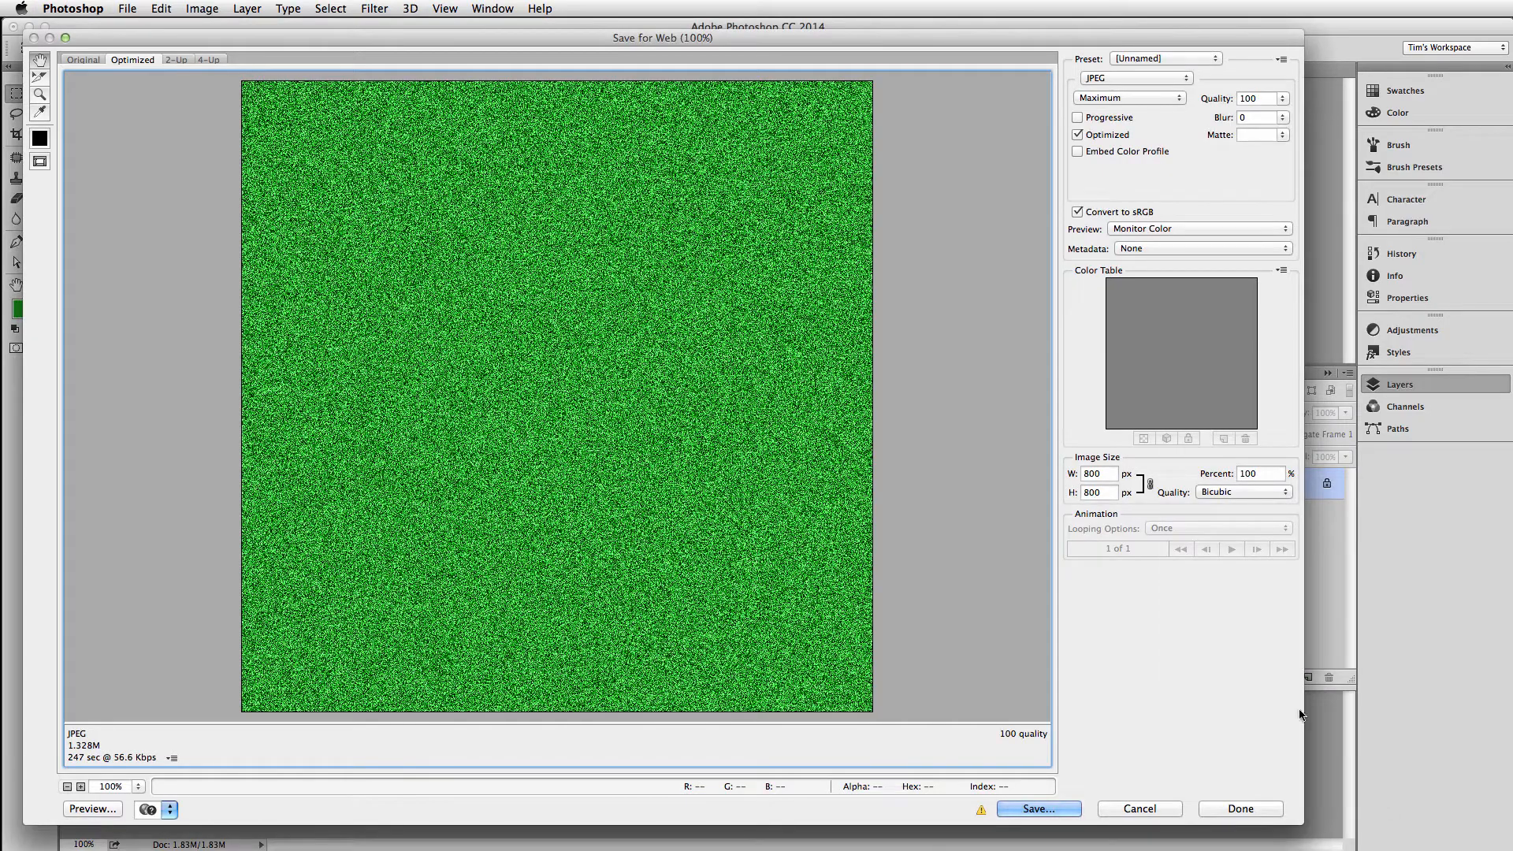
Close the Save for Web export without saving the image
key("Escape")
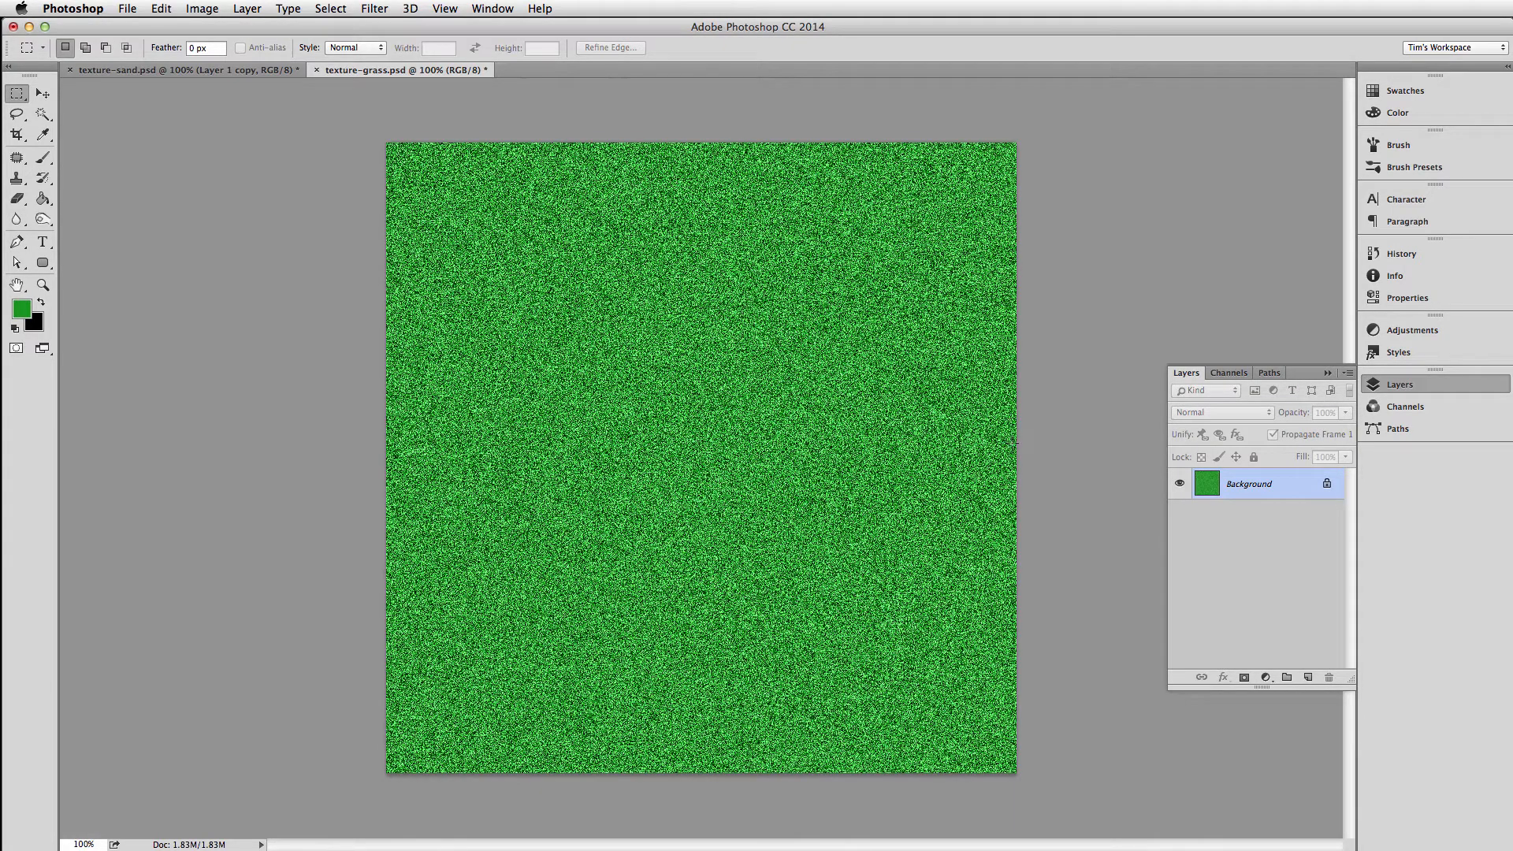
Try the Wind filter on the noisy green background with the Stagger method from the right, and undo it
left_click(374, 10)
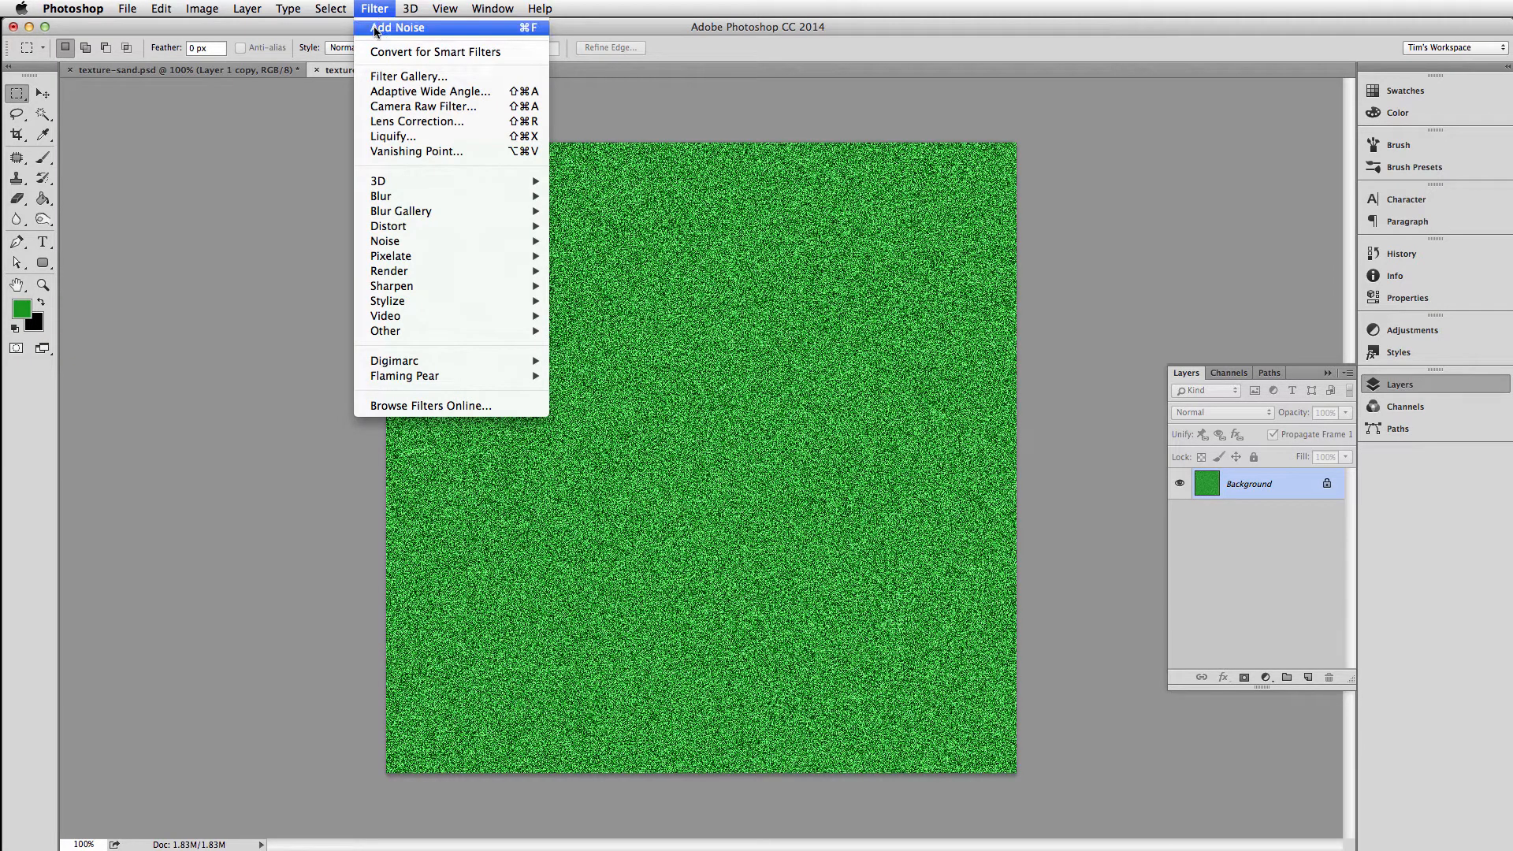
mouse_move(418, 299)
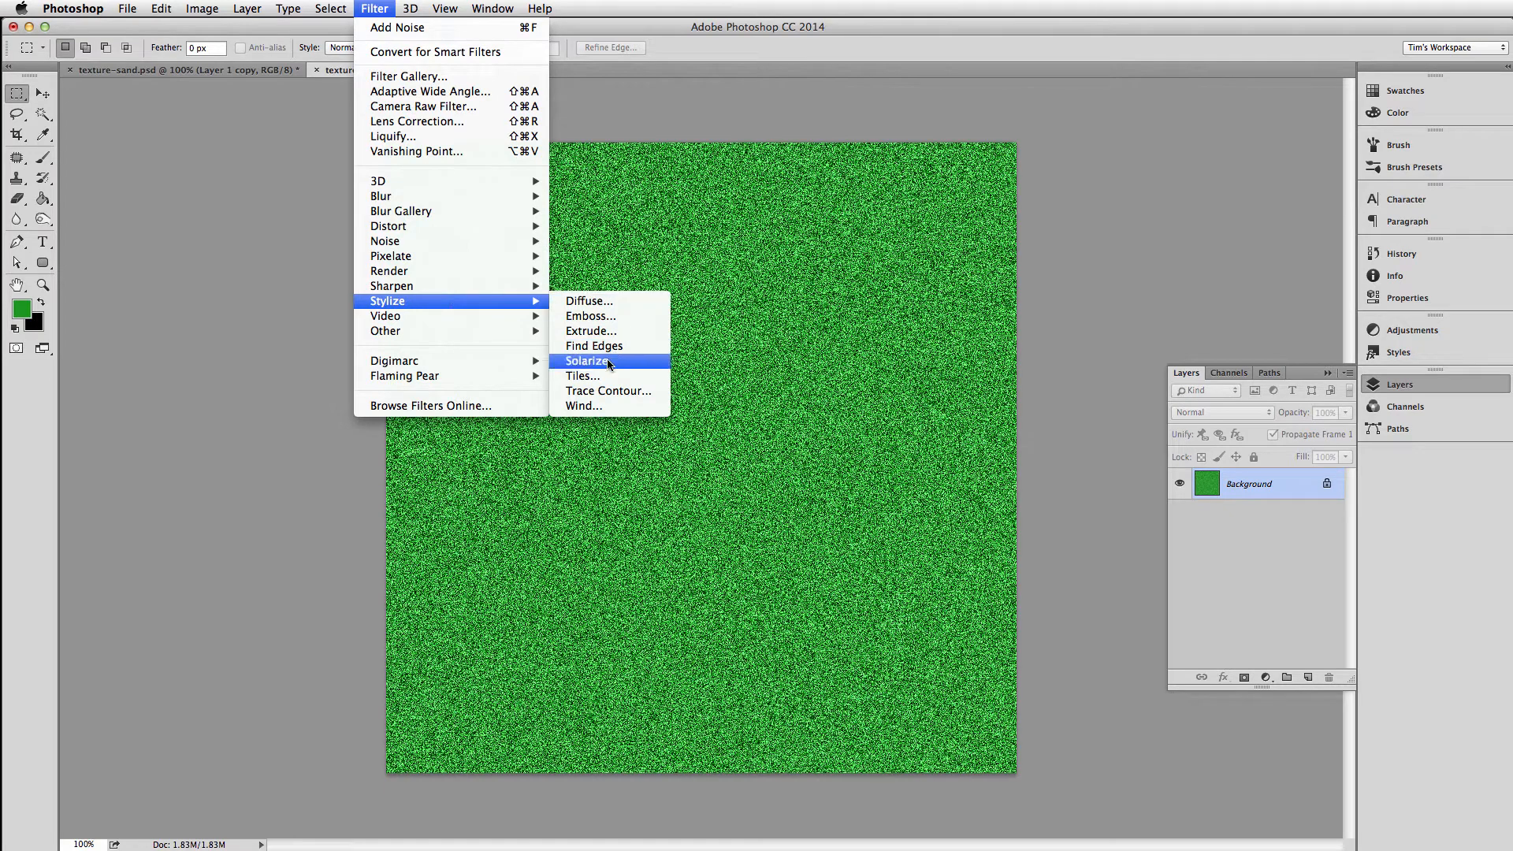
left_click(598, 407)
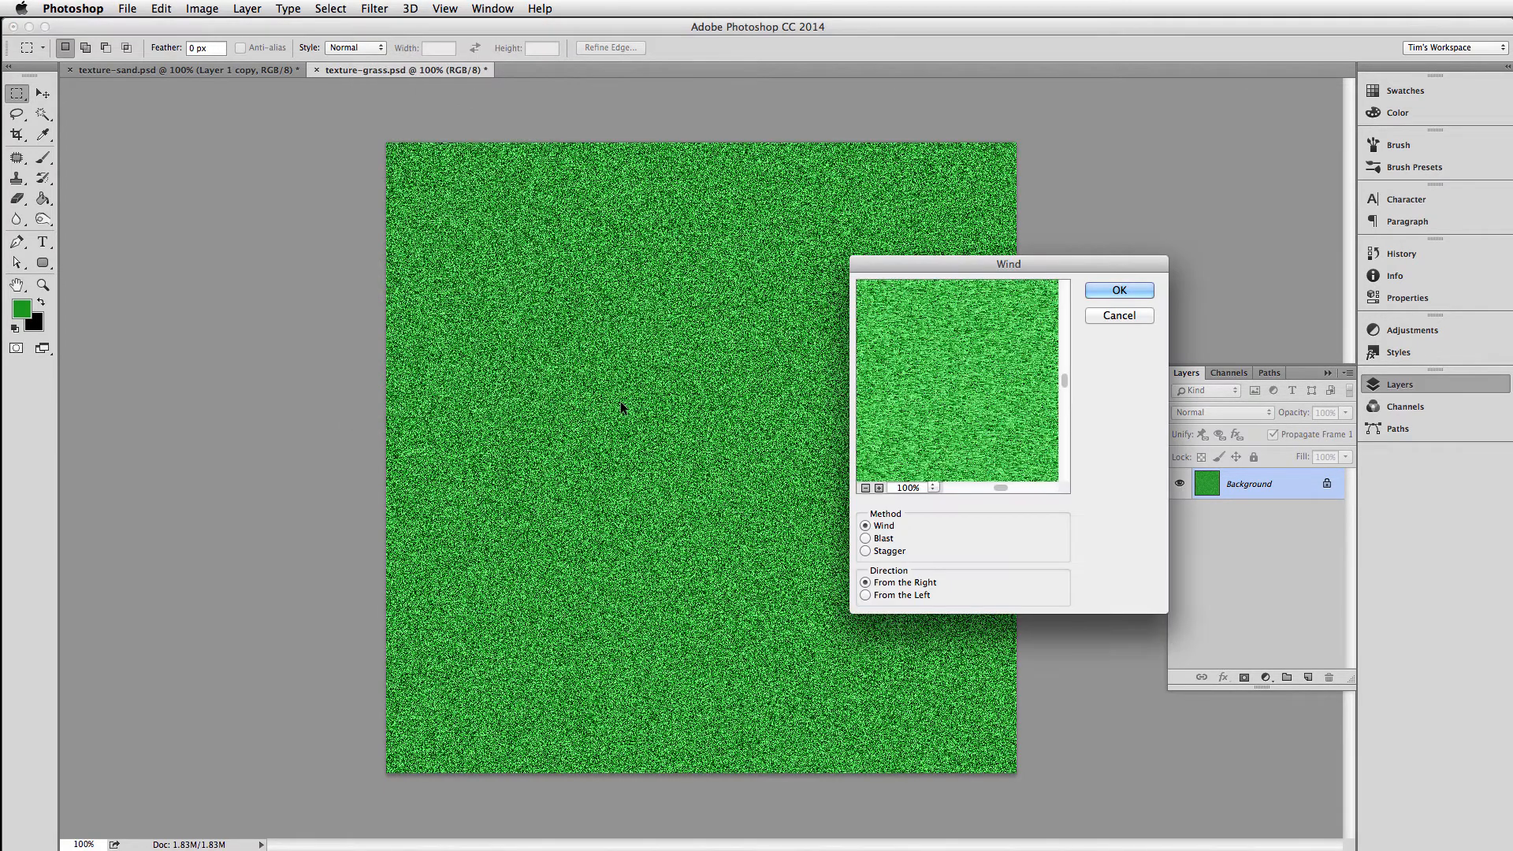
left_click(867, 551)
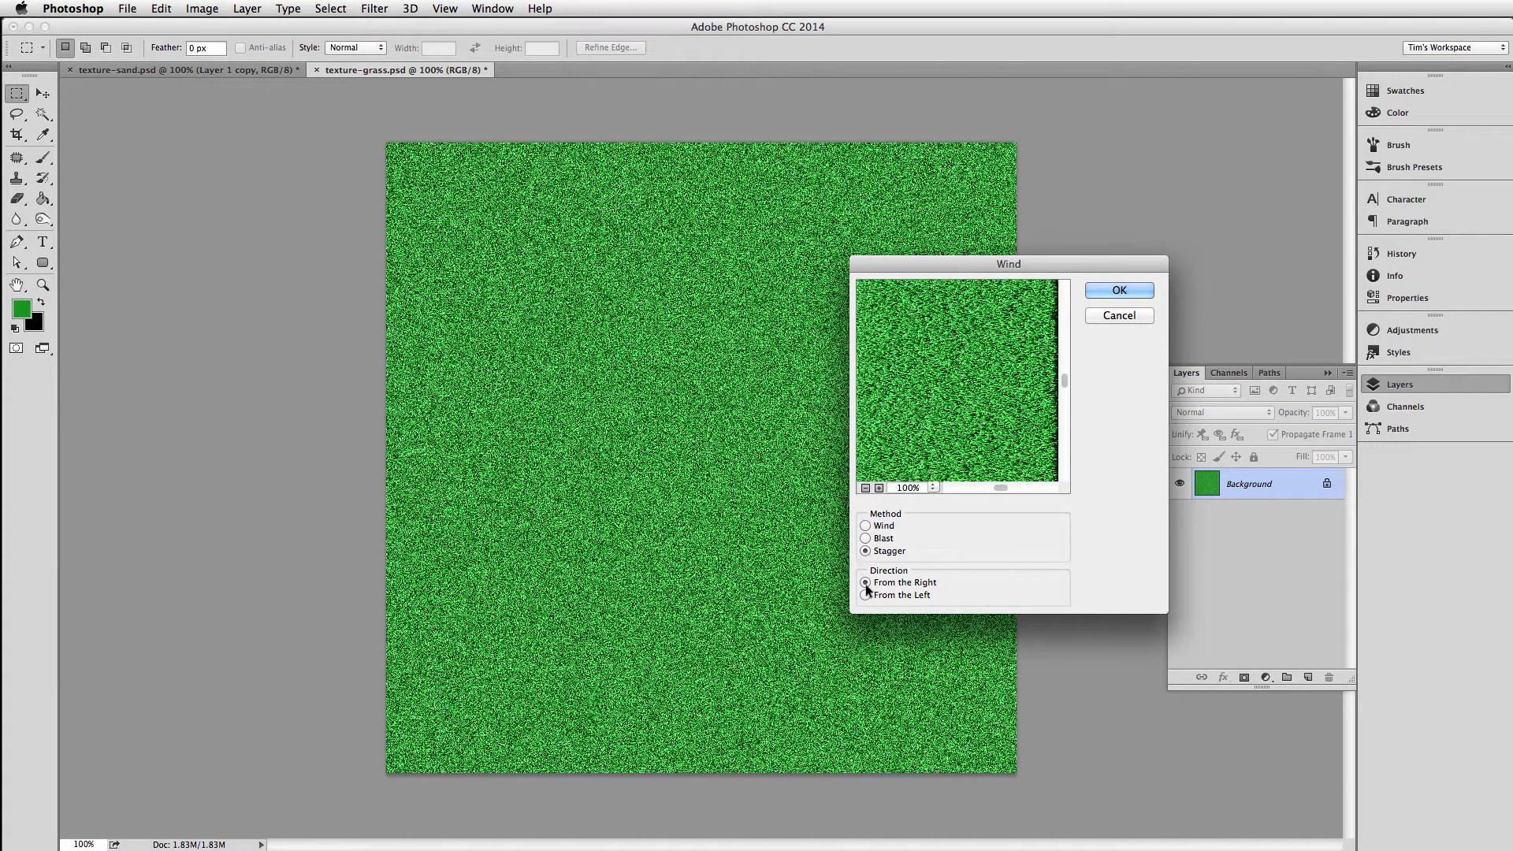
left_click(1105, 291)
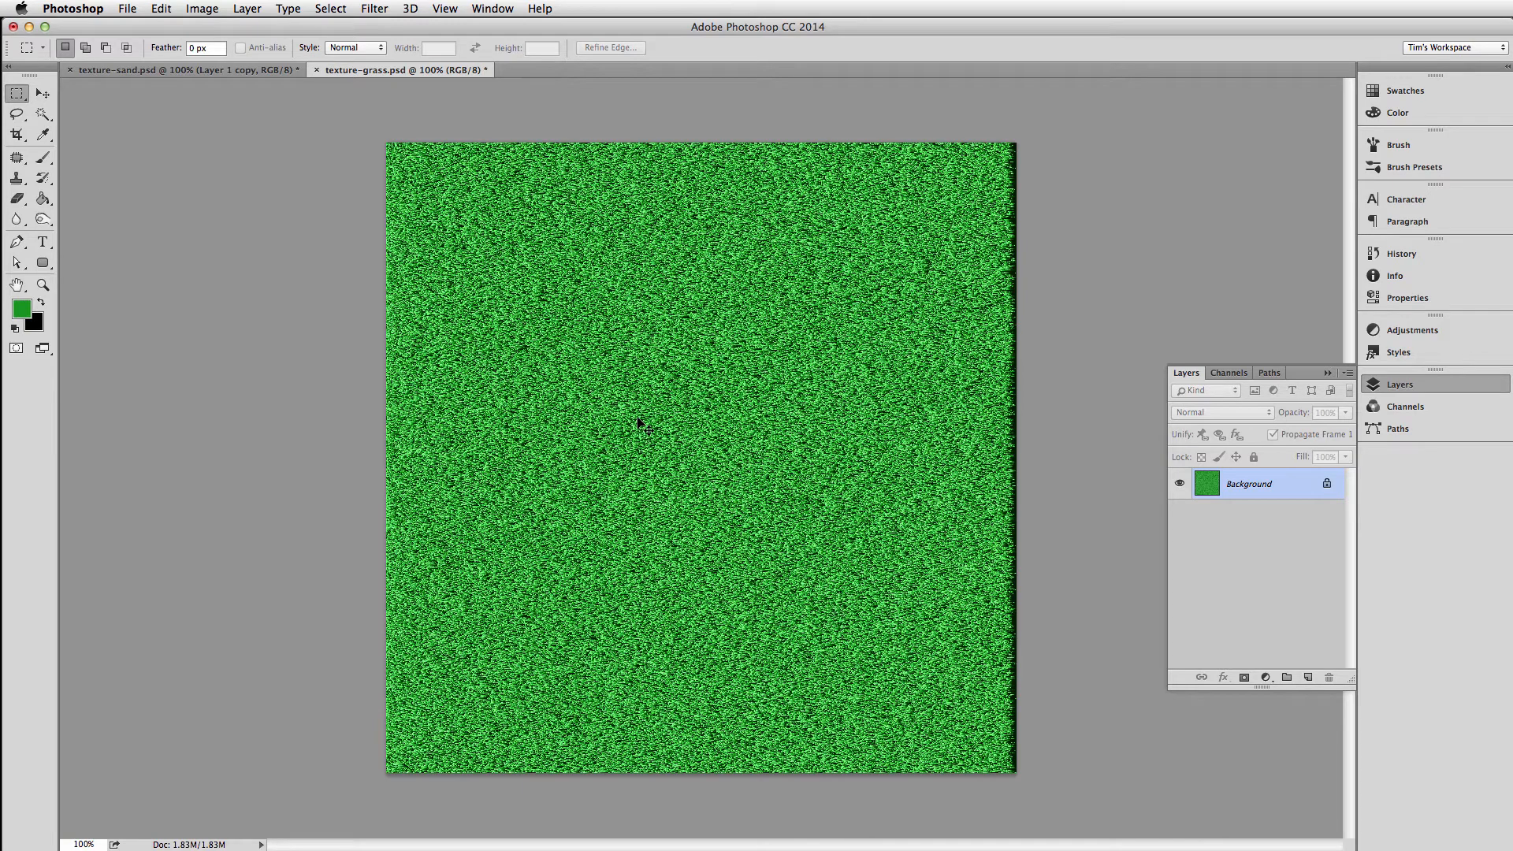
key("super+z")
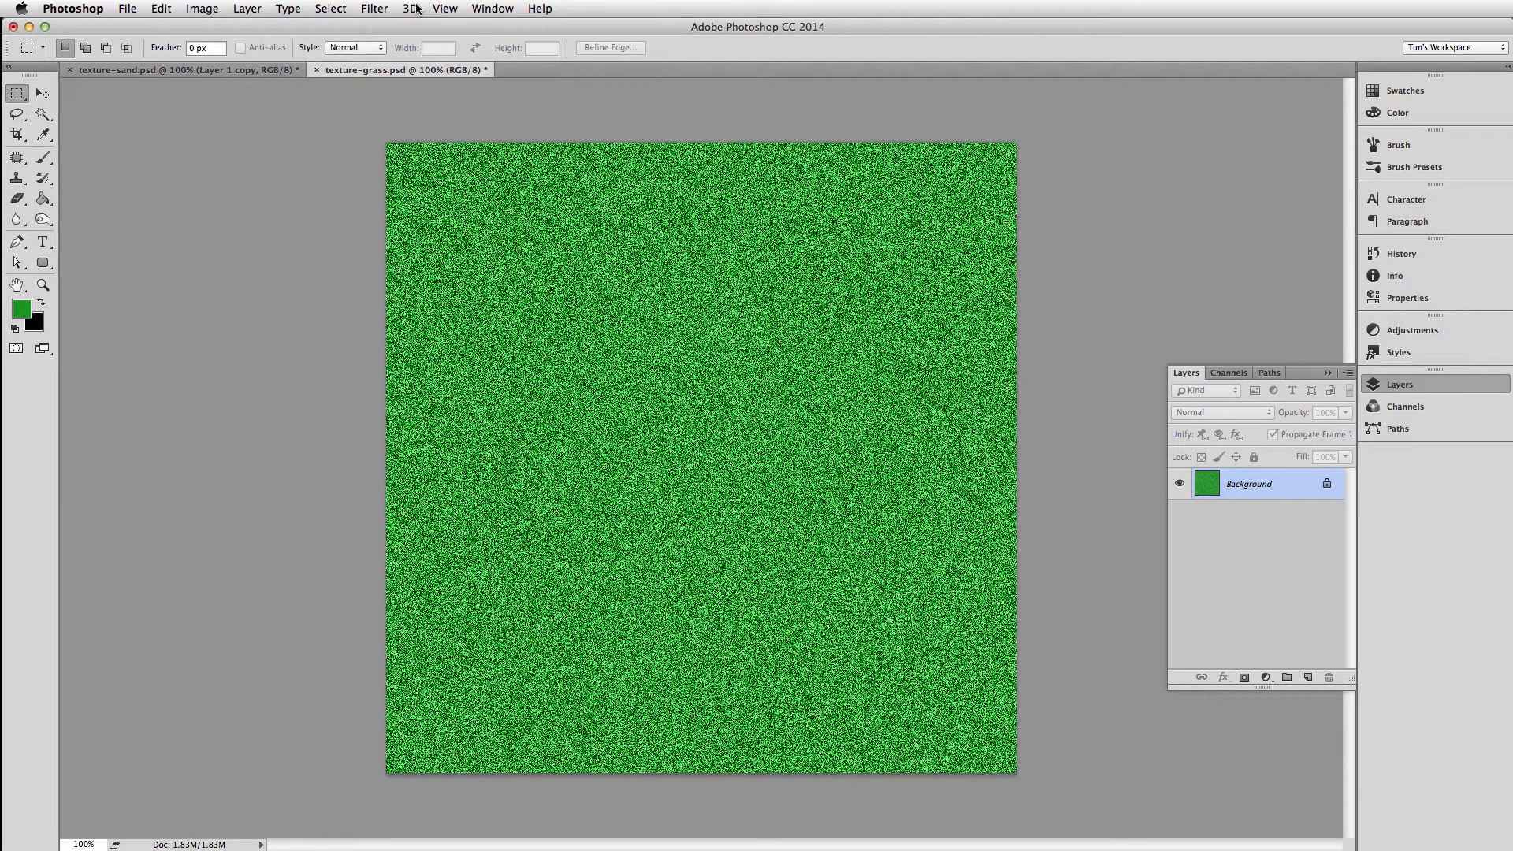
Soften the noise on the green background with a Gaussian Blur of 1.0 pixel radius
left_click(374, 8)
mouse_move(401, 202)
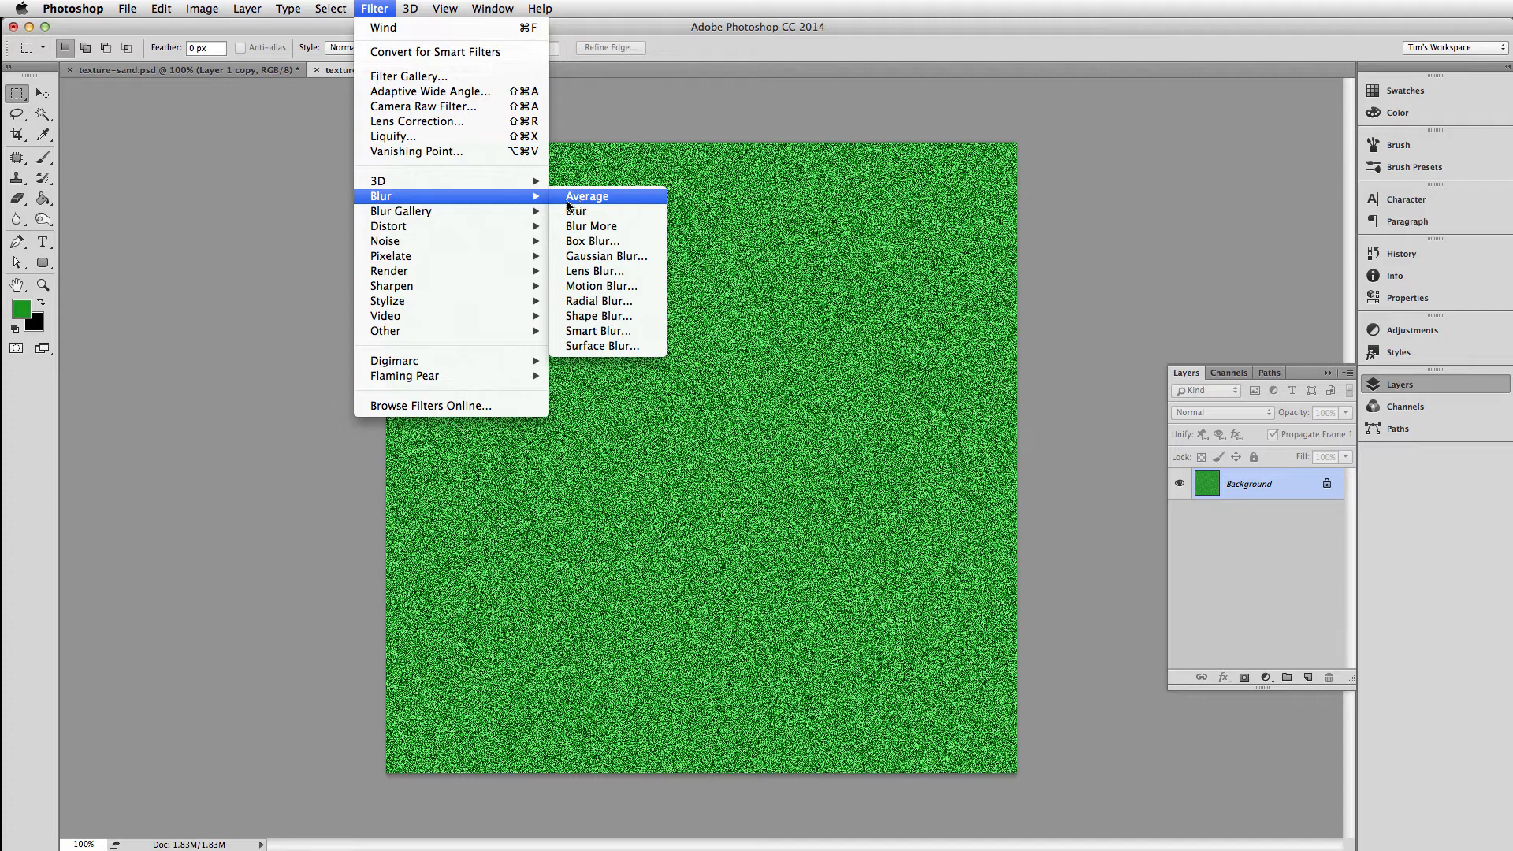
left_click(595, 259)
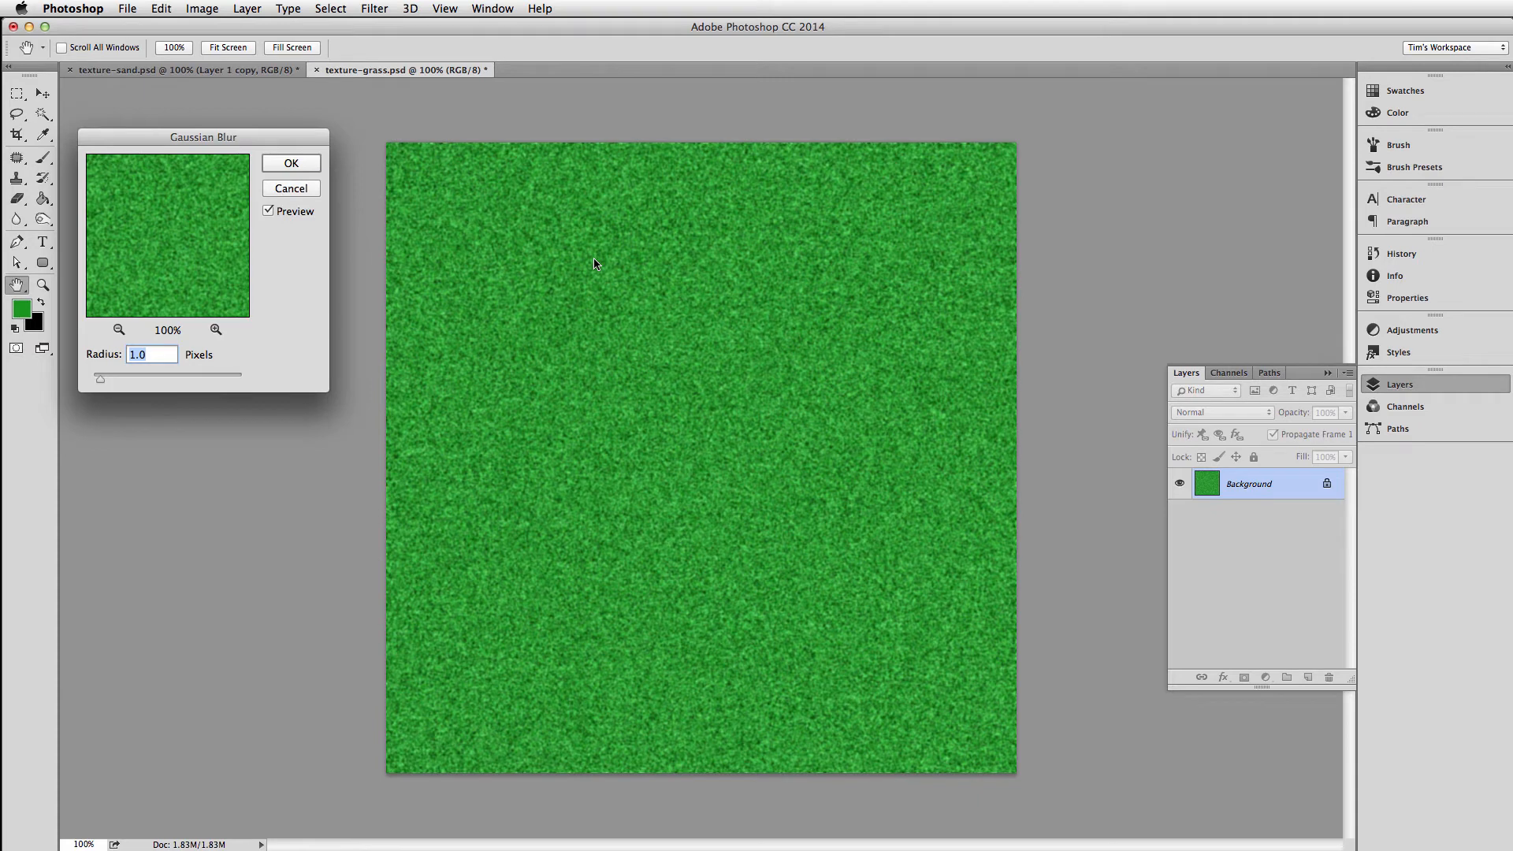
left_click(290, 164)
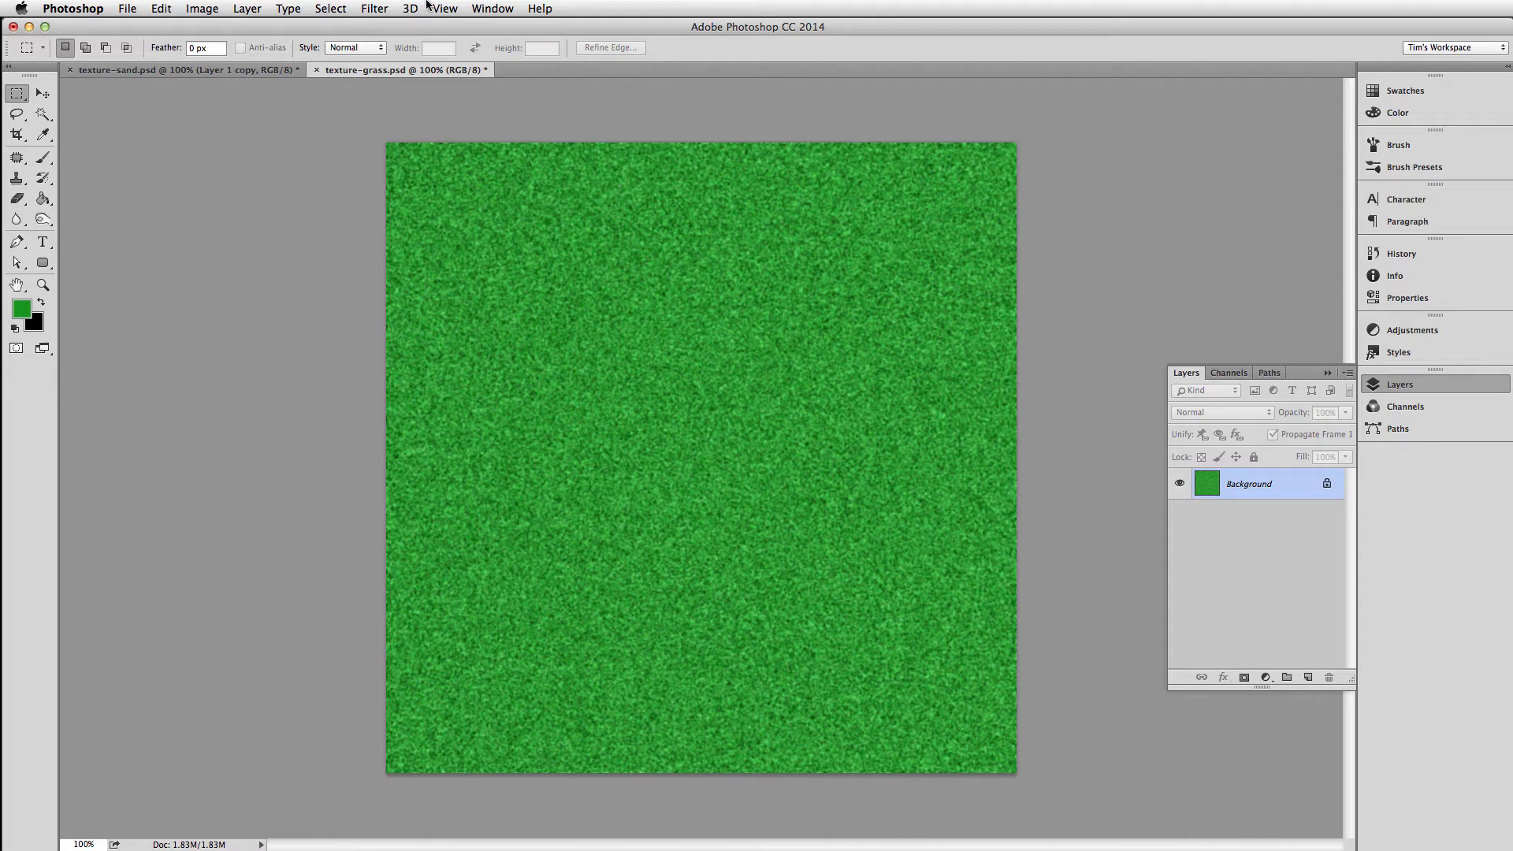
Try the Wind filter on the blurred texture with the Wind method from the right, and undo it
left_click(379, 10)
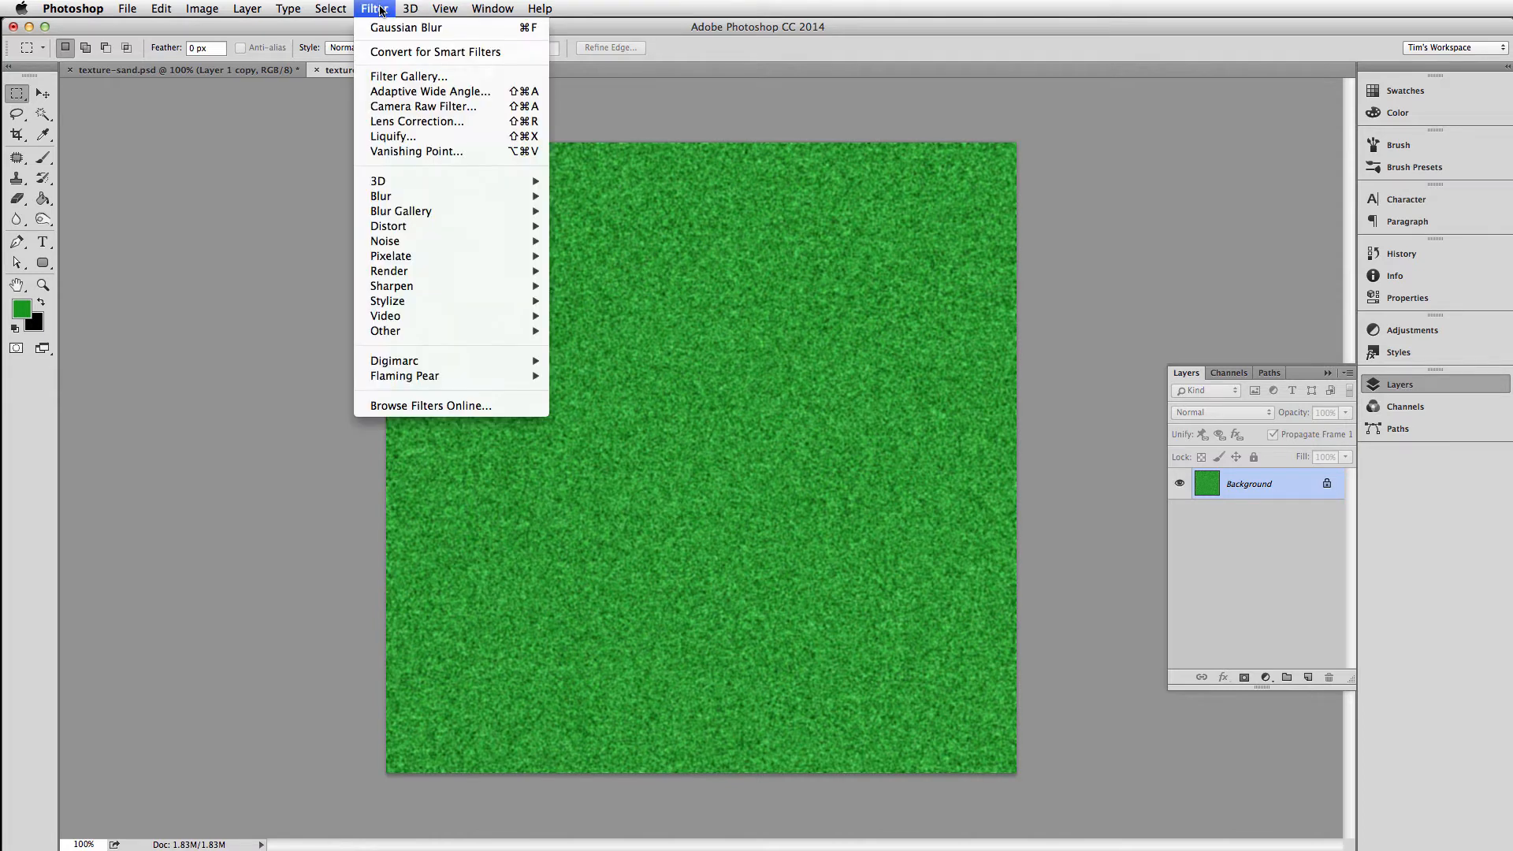
mouse_move(438, 301)
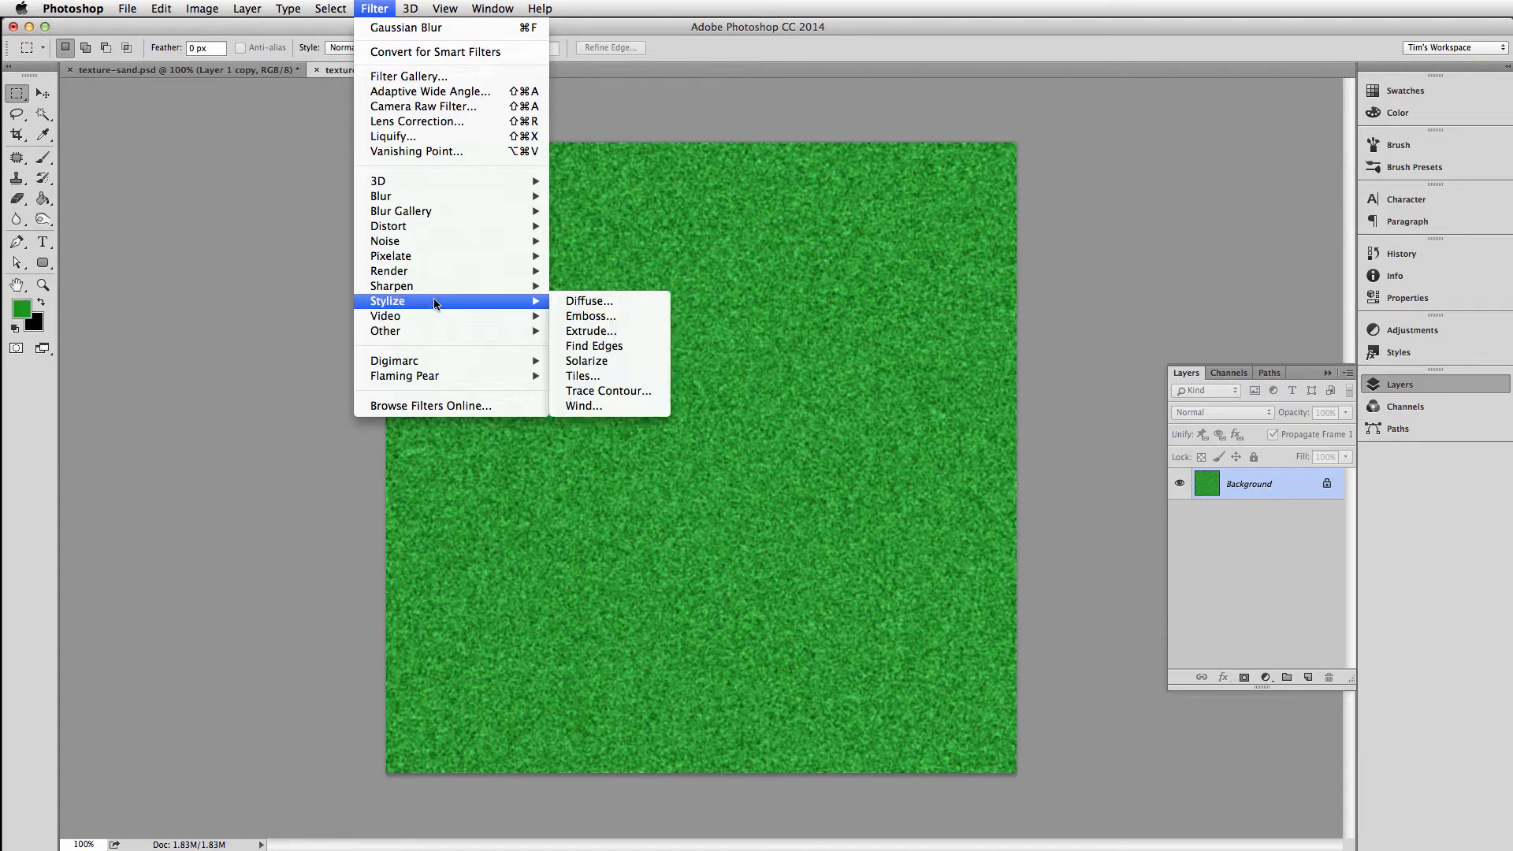
left_click(582, 405)
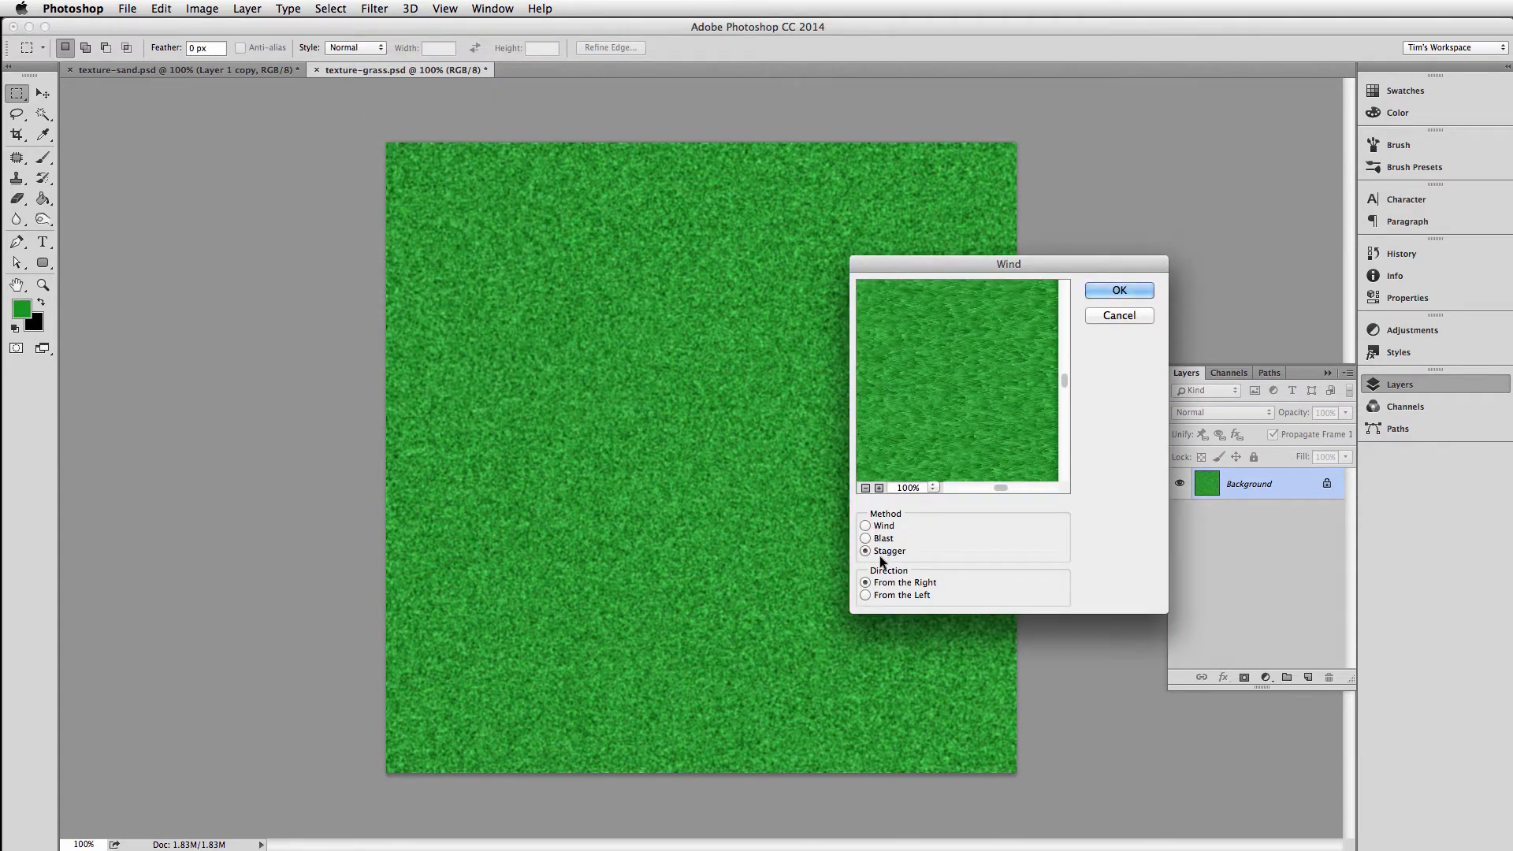
left_click(866, 525)
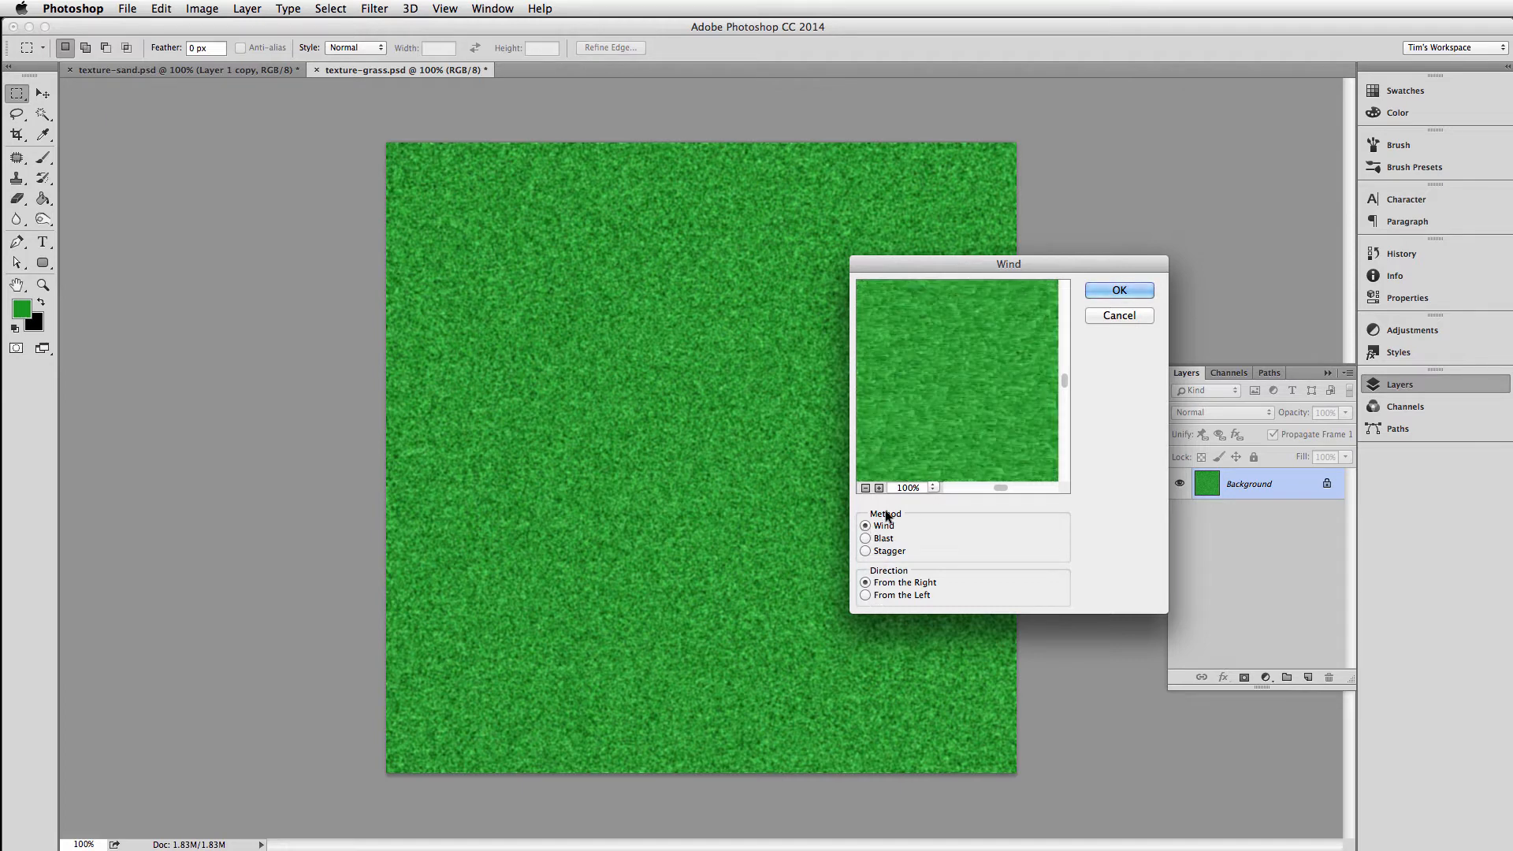
left_click(1108, 291)
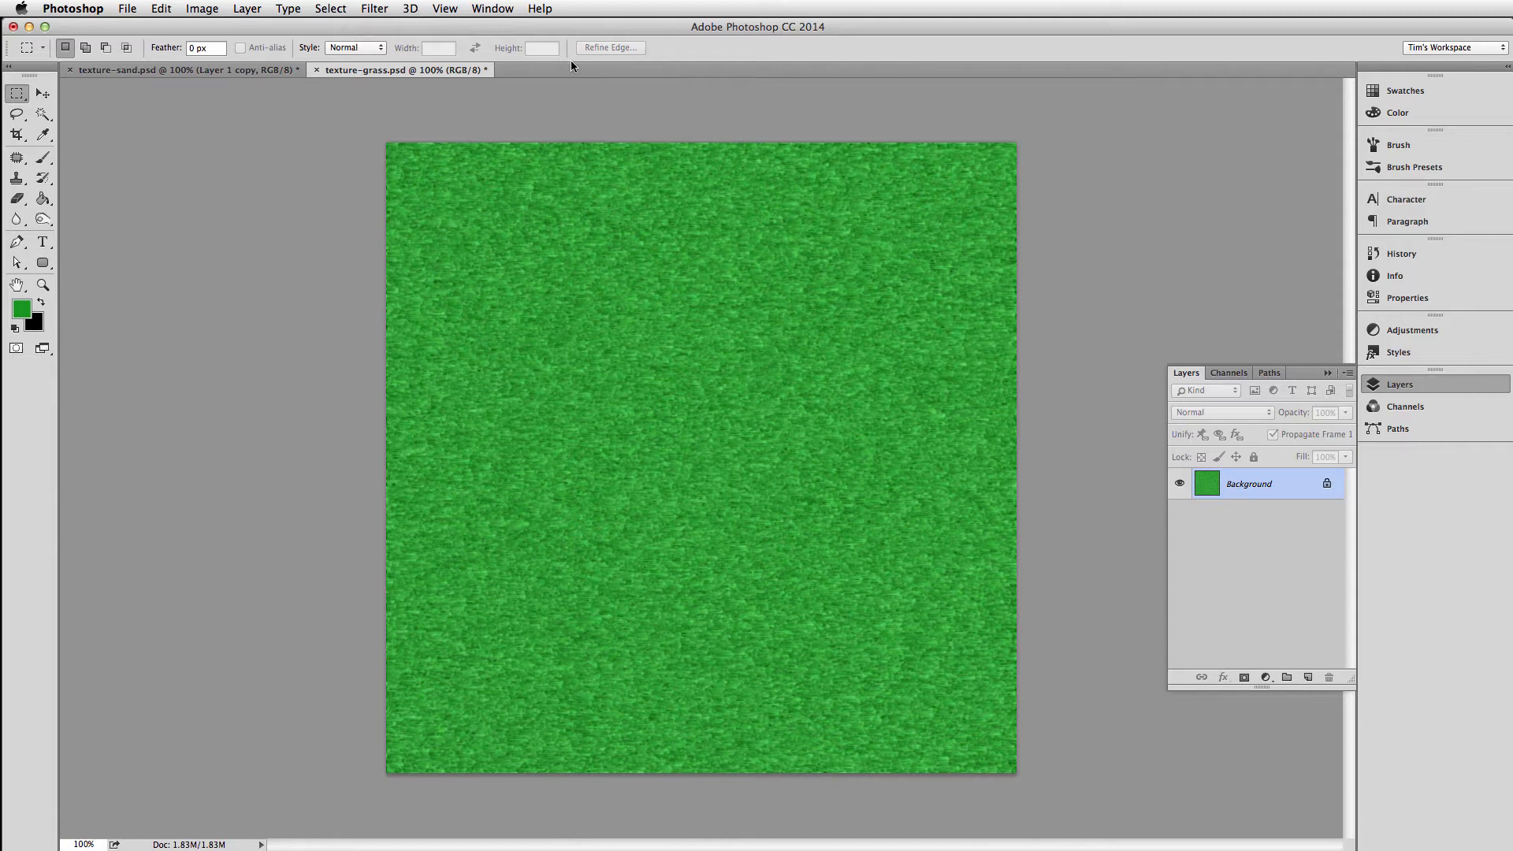
key("super+z")
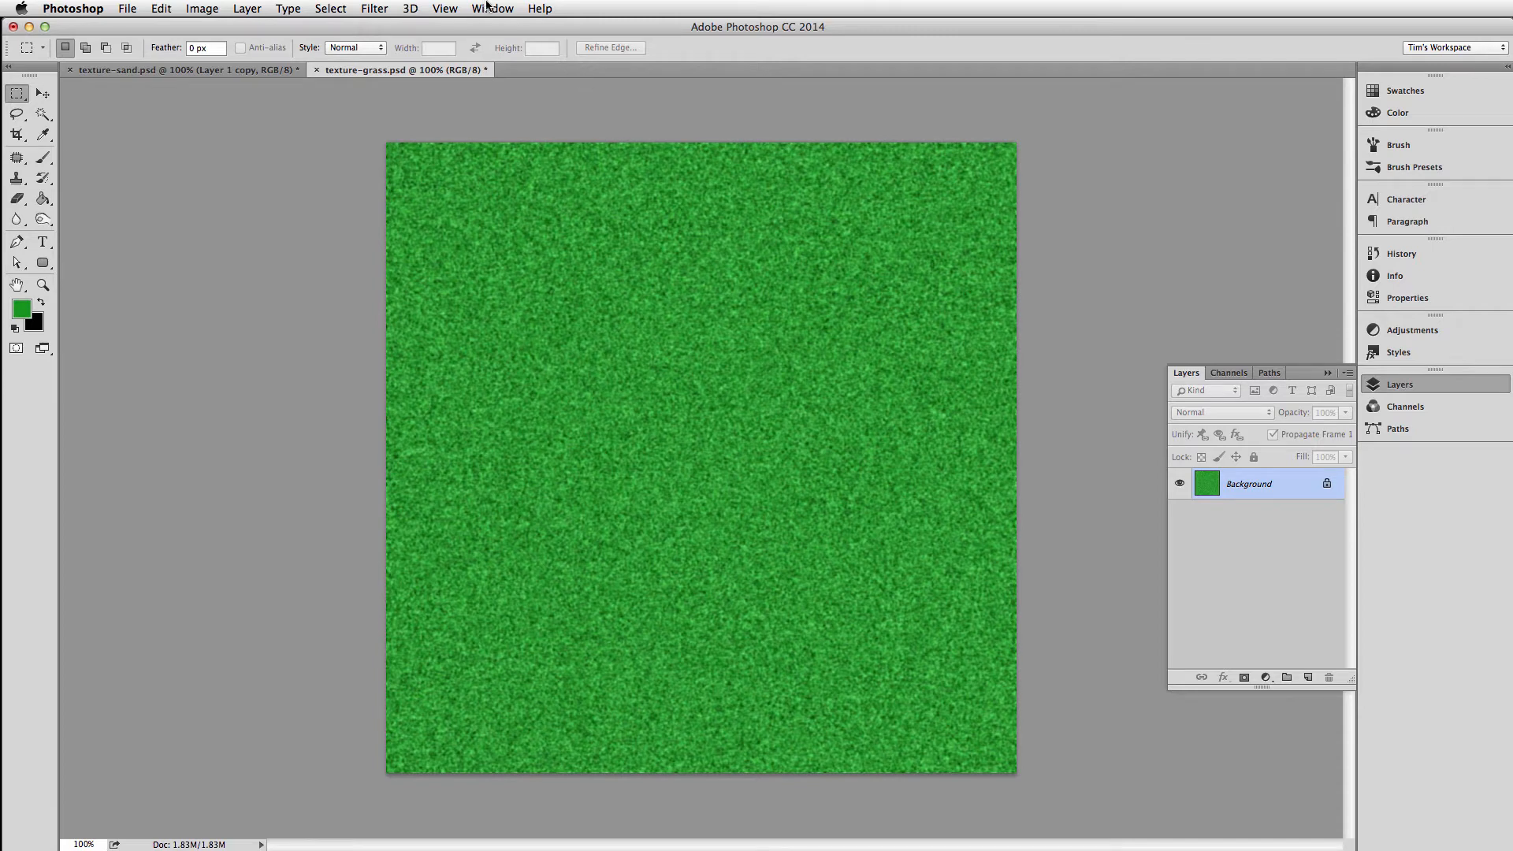
Apply the Wind filter to the blurred texture with the Stagger method from the right, and repeat it once
left_click(488, 8)
mouse_move(376, 8)
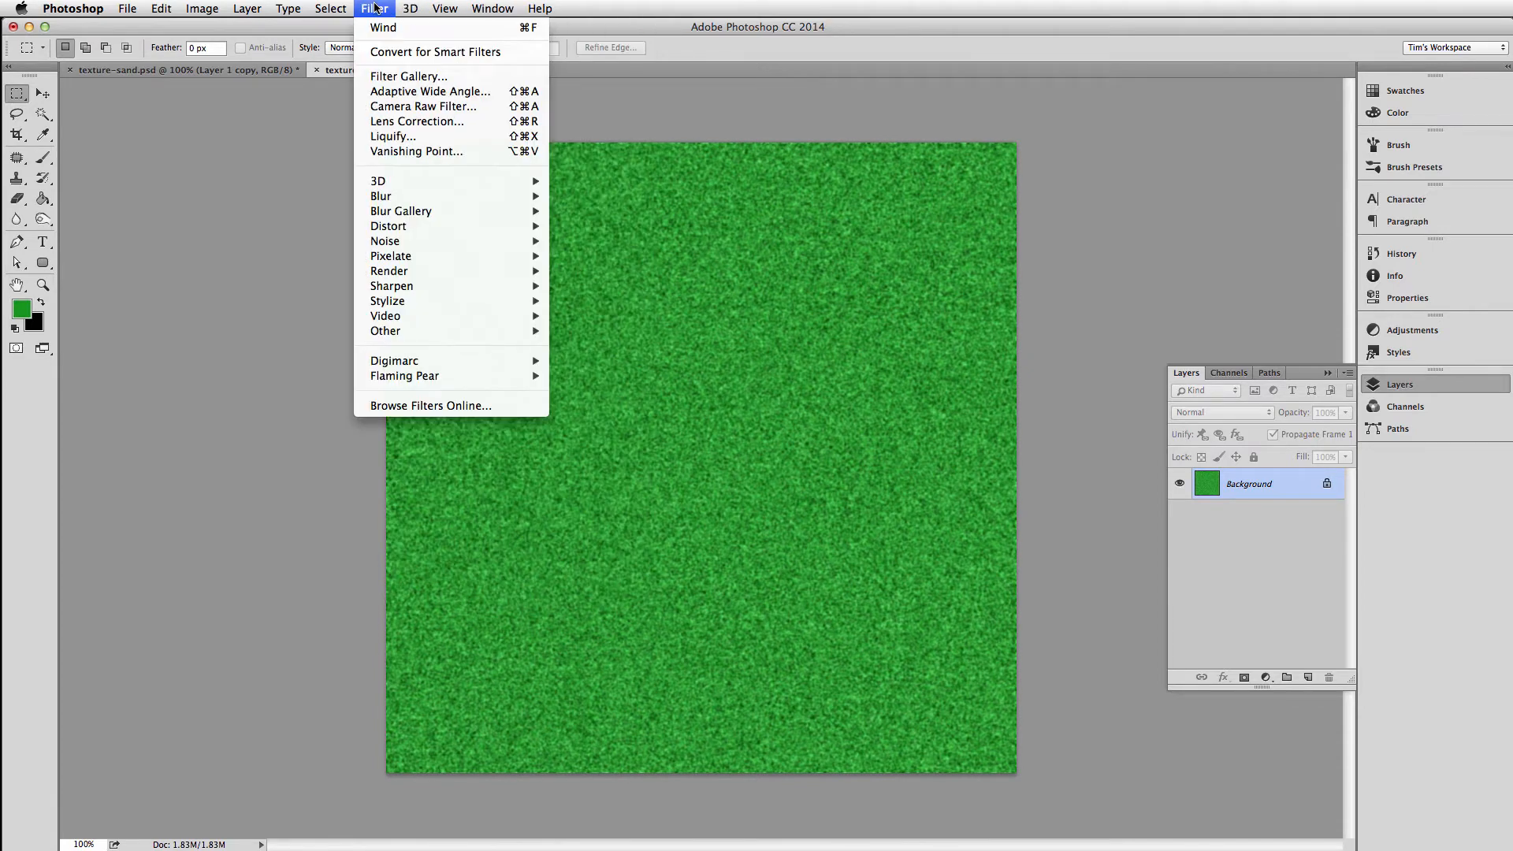
mouse_move(416, 331)
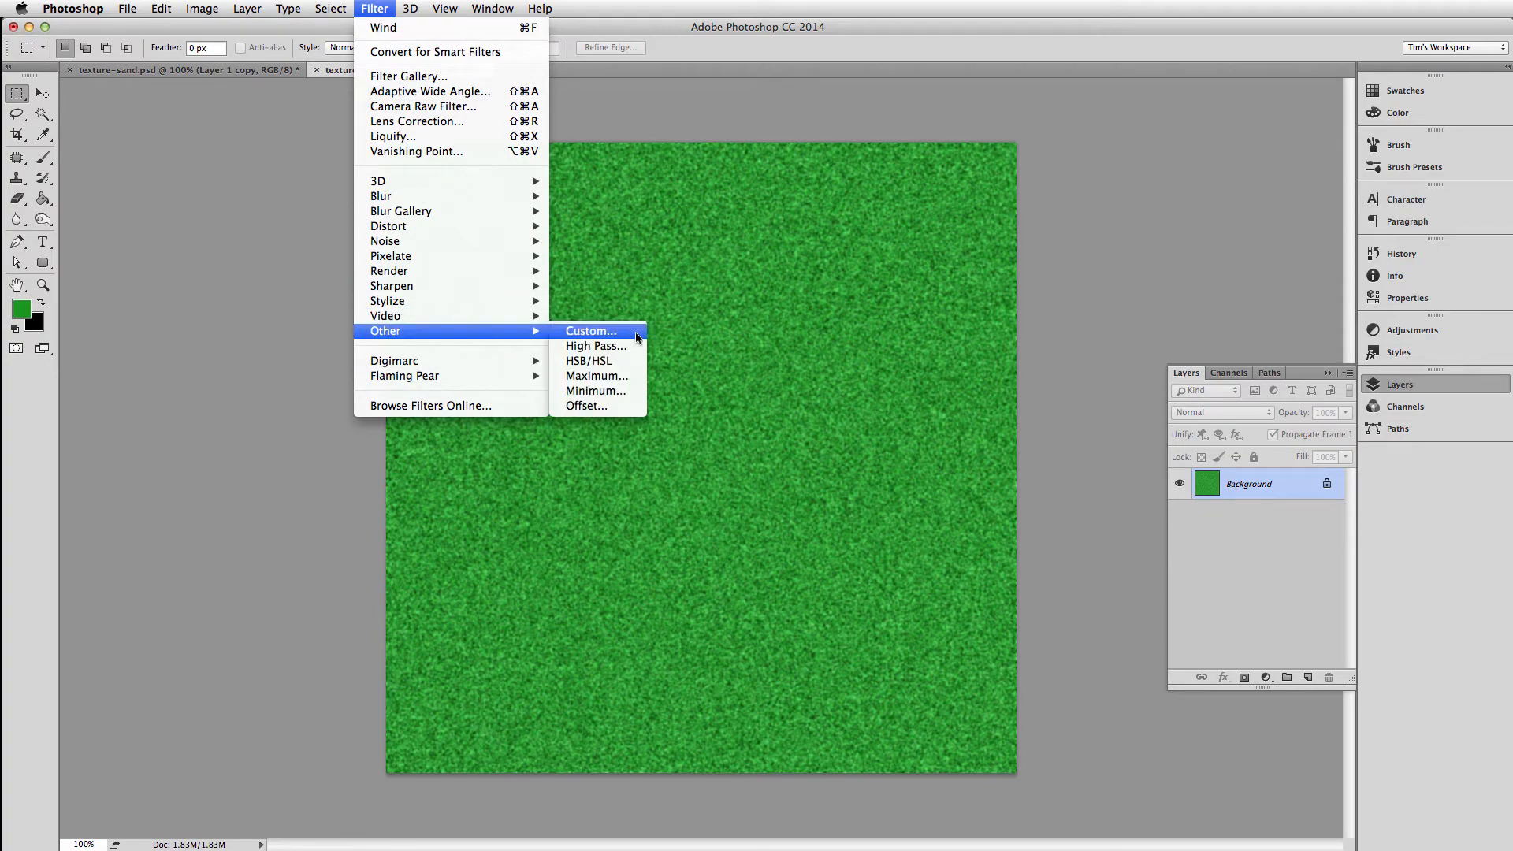
mouse_move(430, 300)
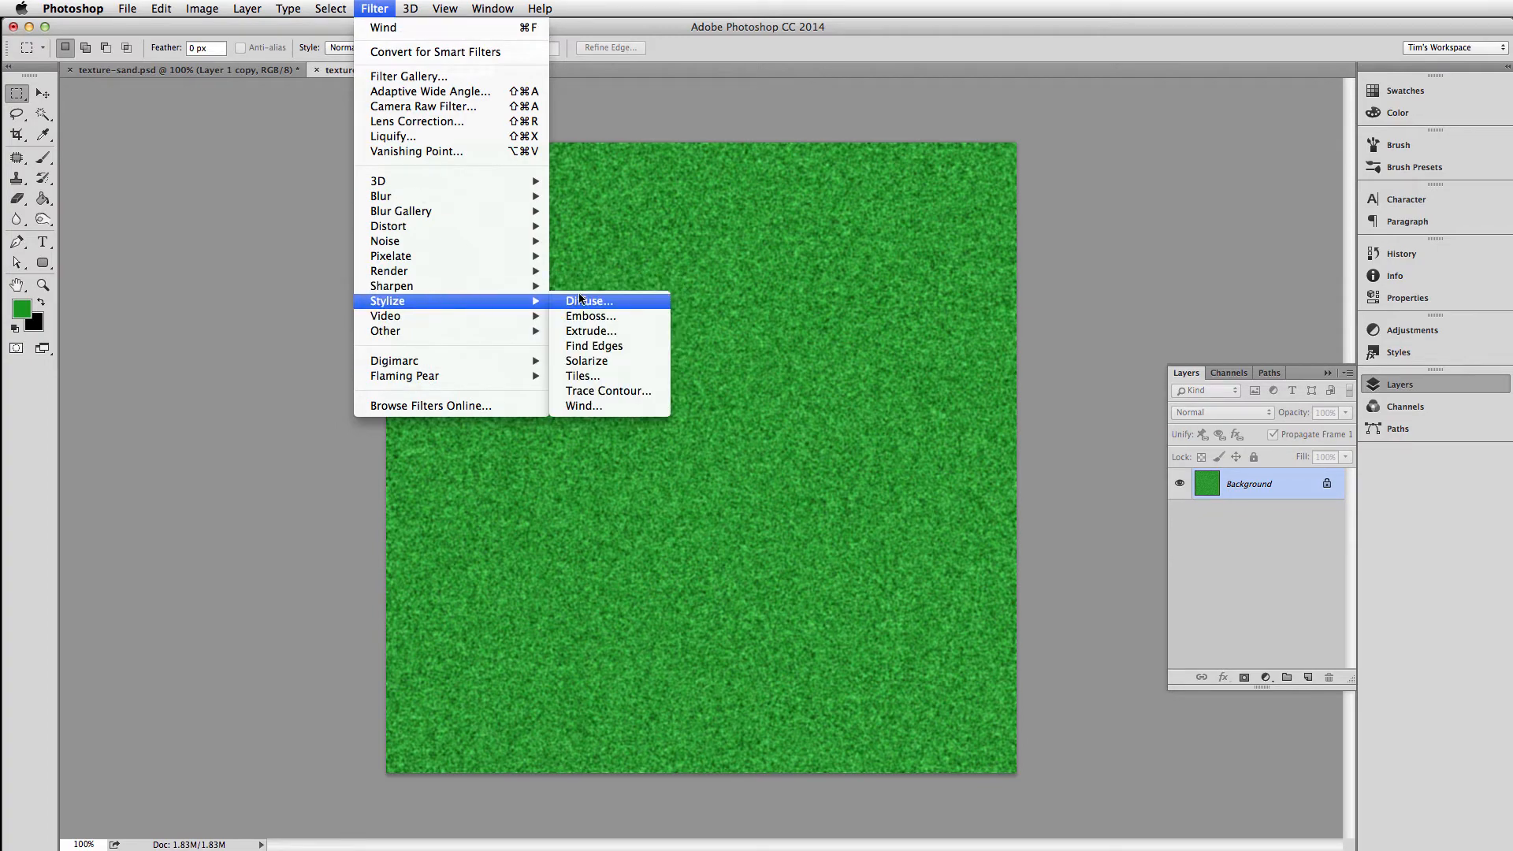
left_click(584, 405)
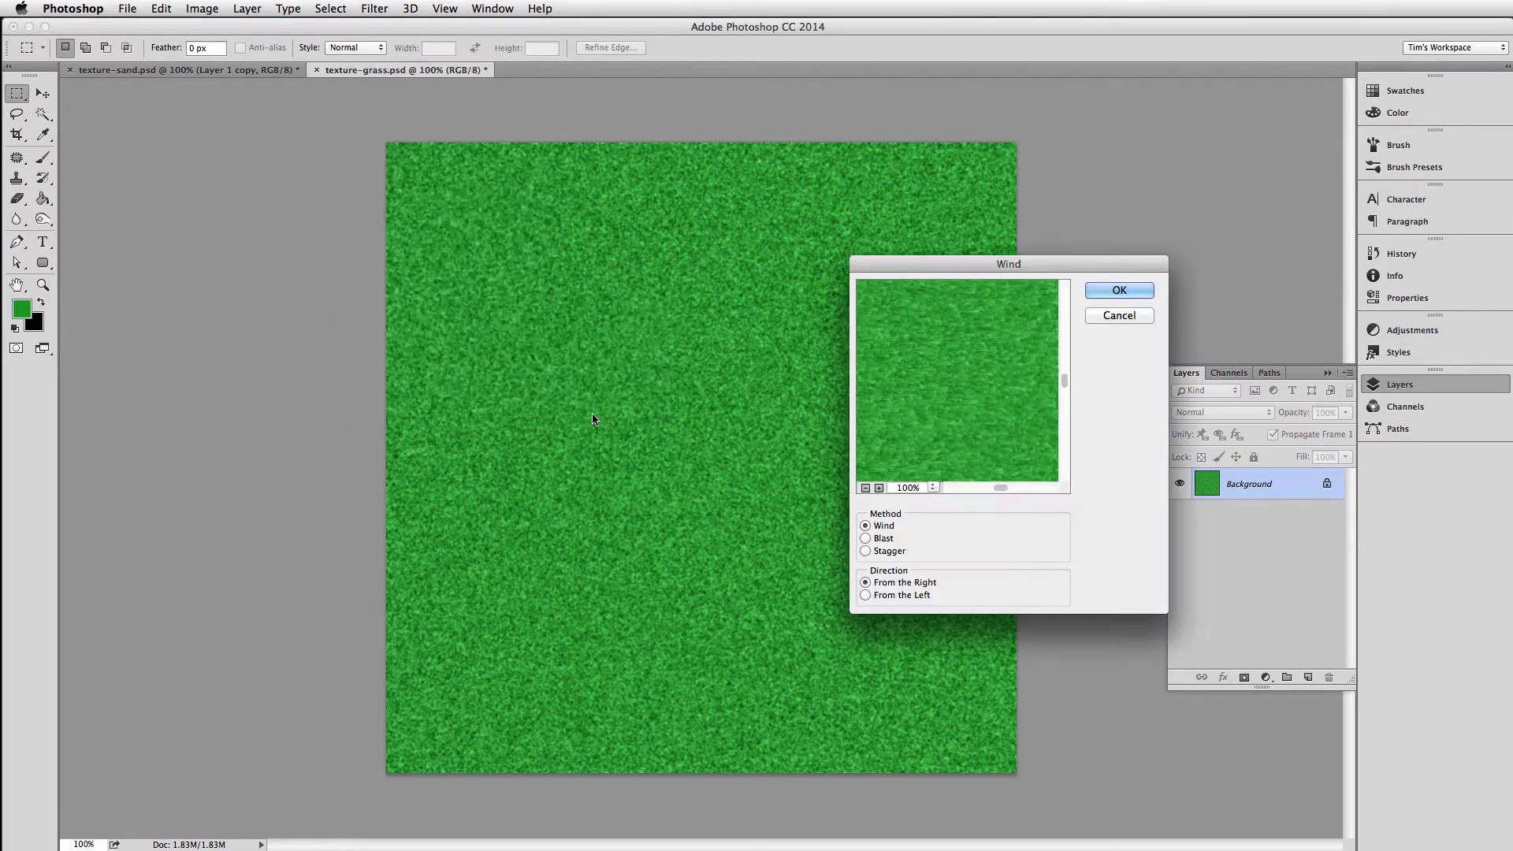
left_click(864, 550)
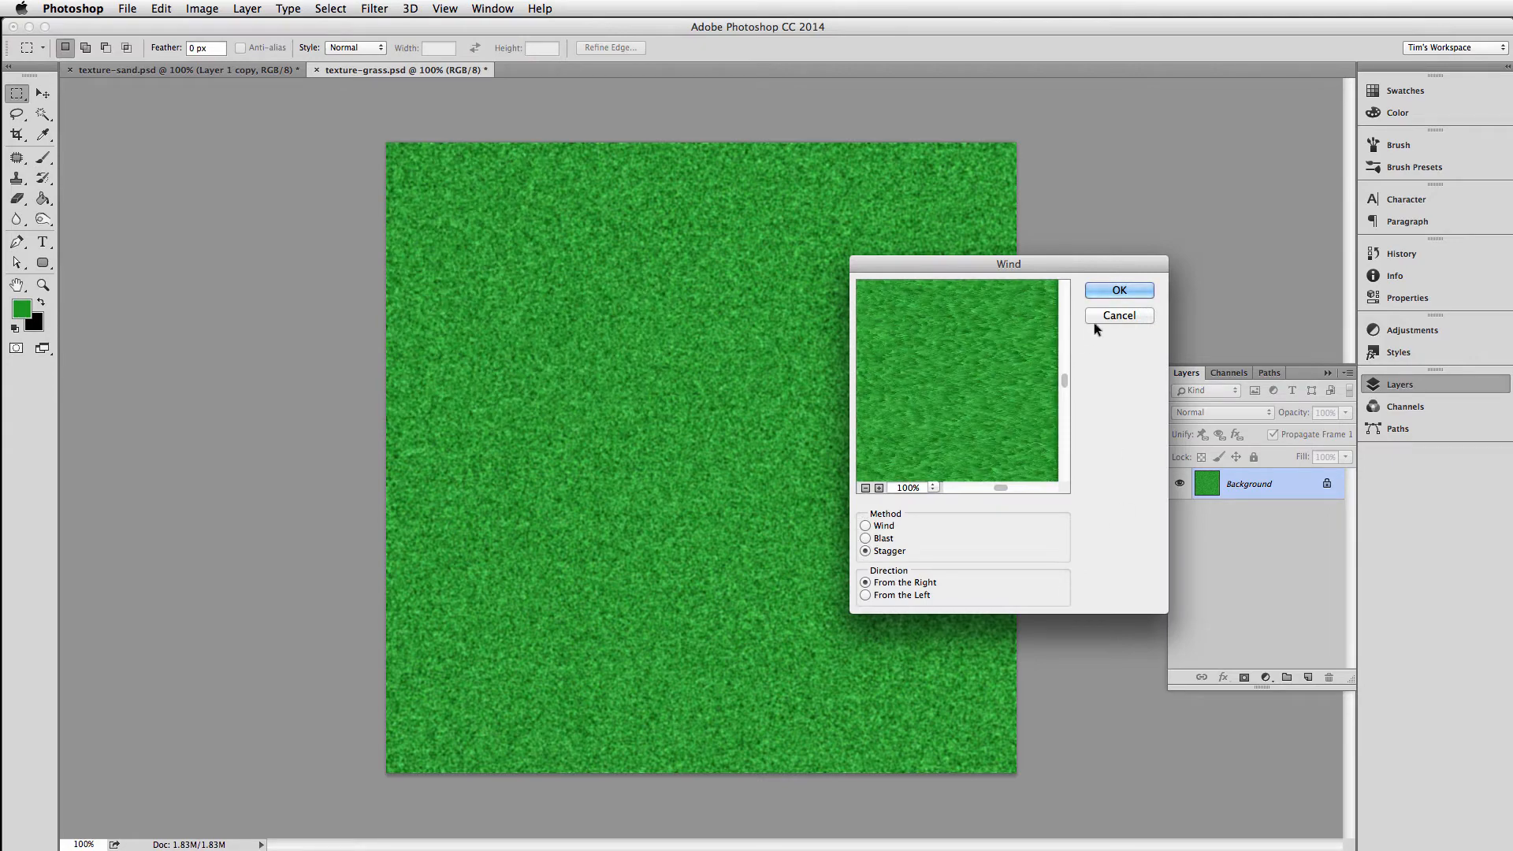
left_click(1103, 290)
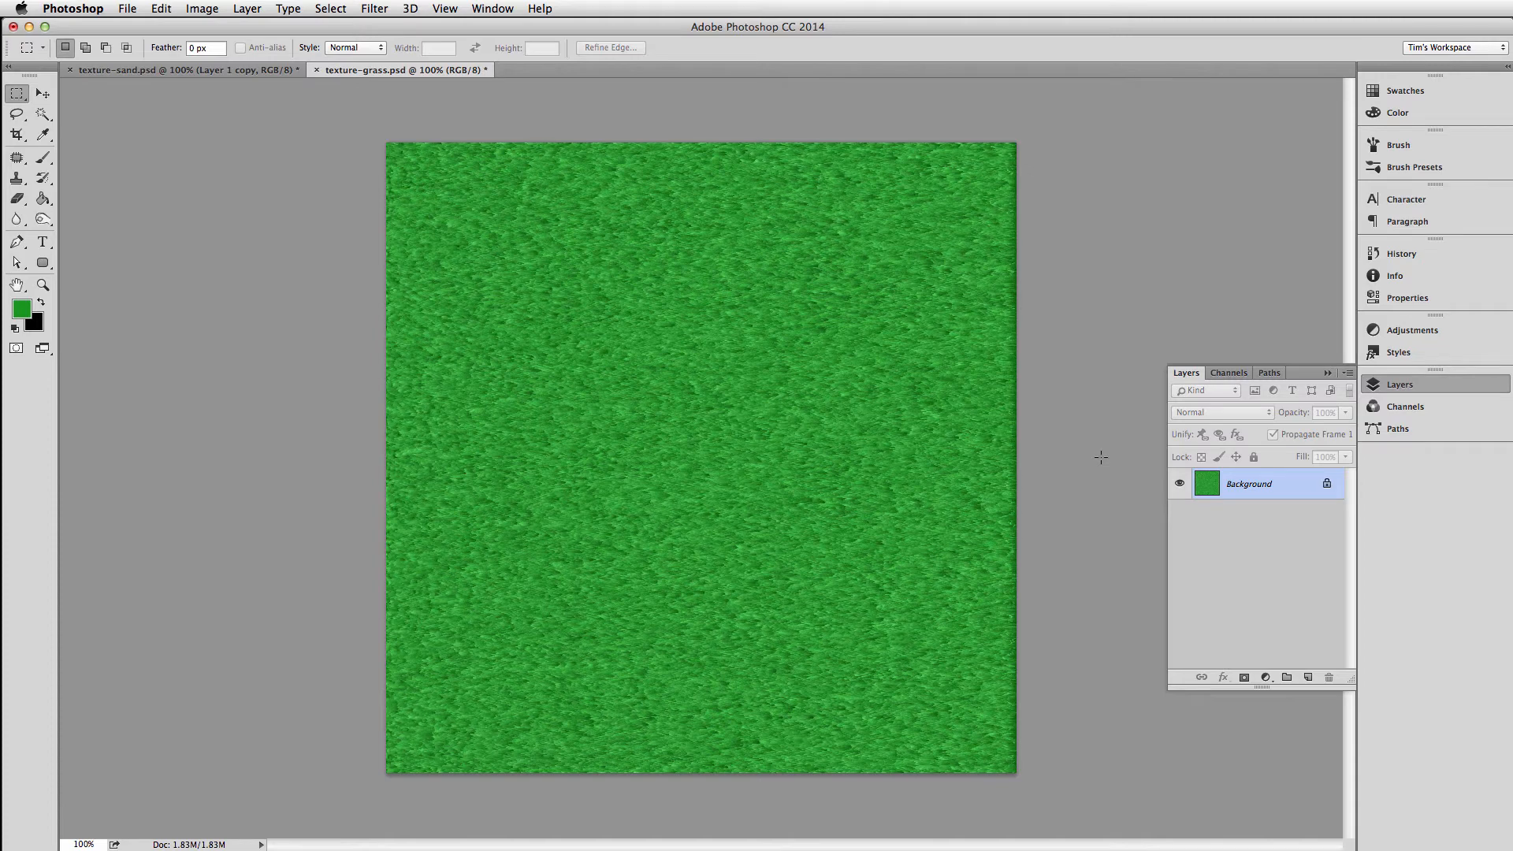
key("super+f")
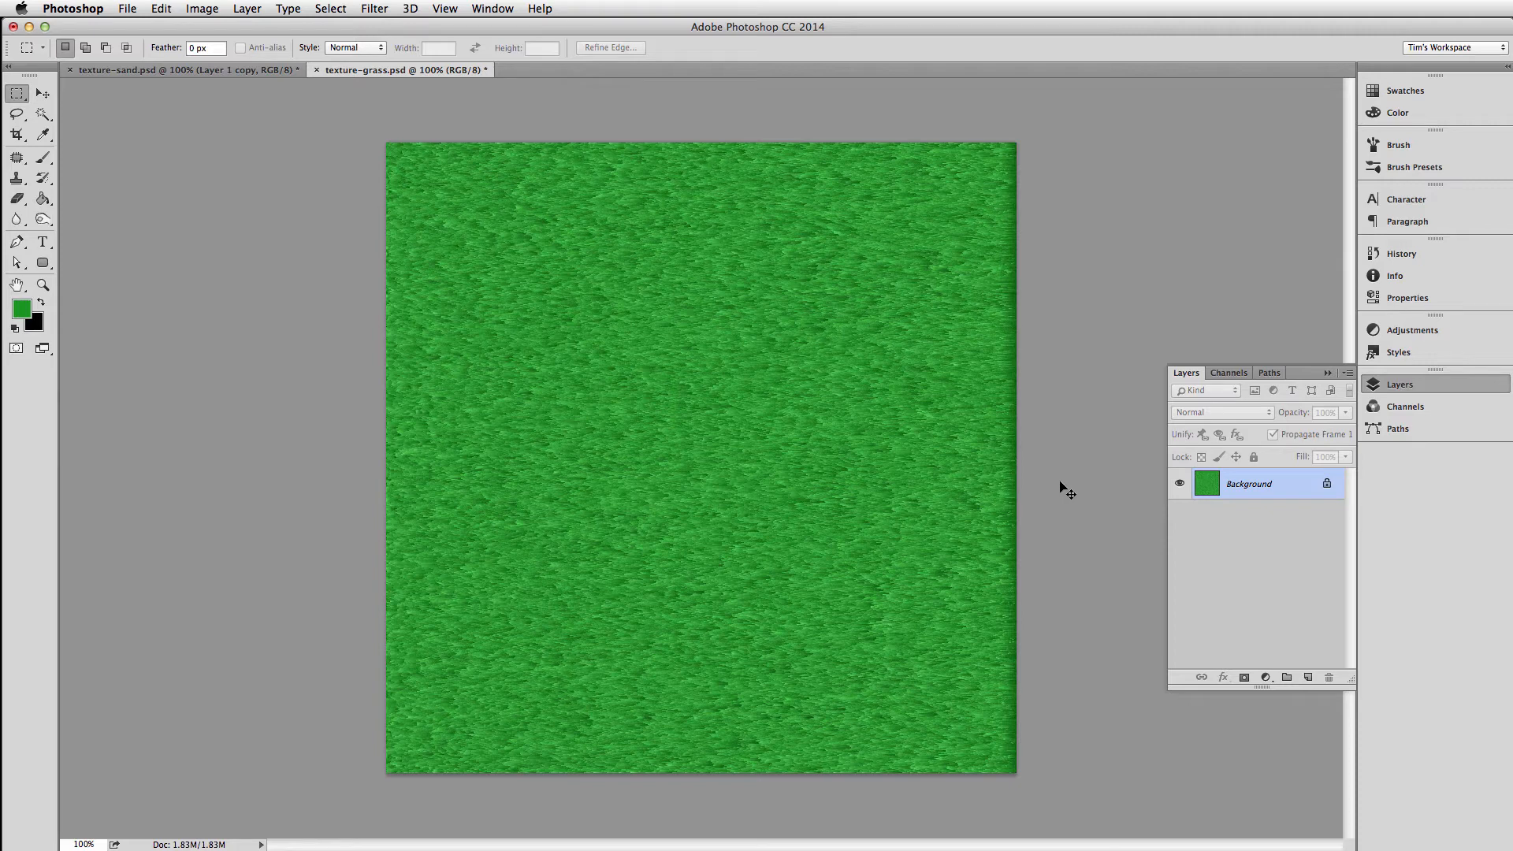
Rotate the image 180° and reapply the same Wind filter twice to streak the texture from the opposite side
left_click(204, 8)
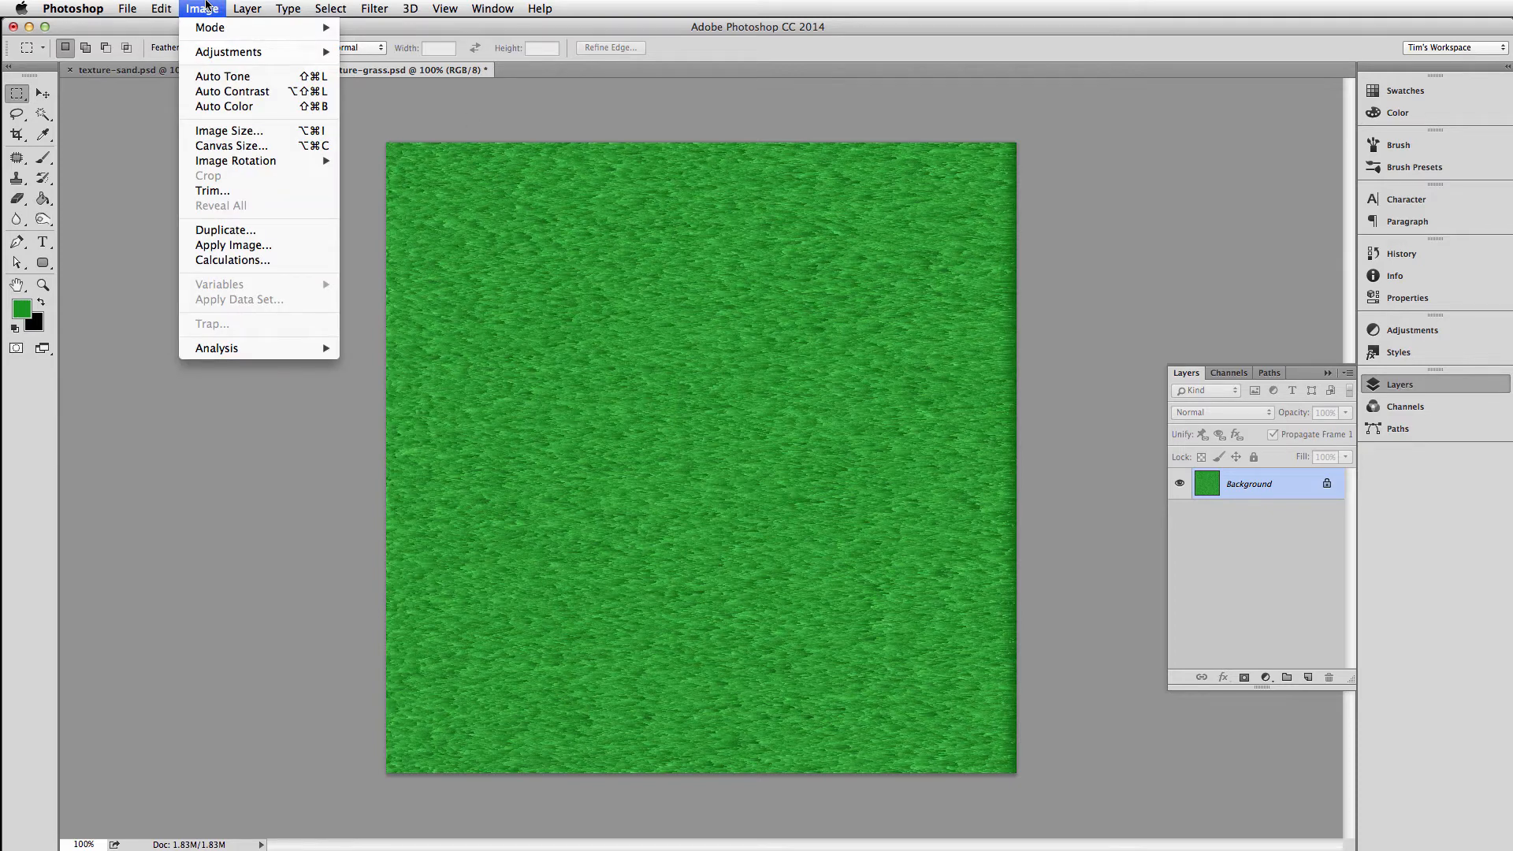
mouse_move(217, 161)
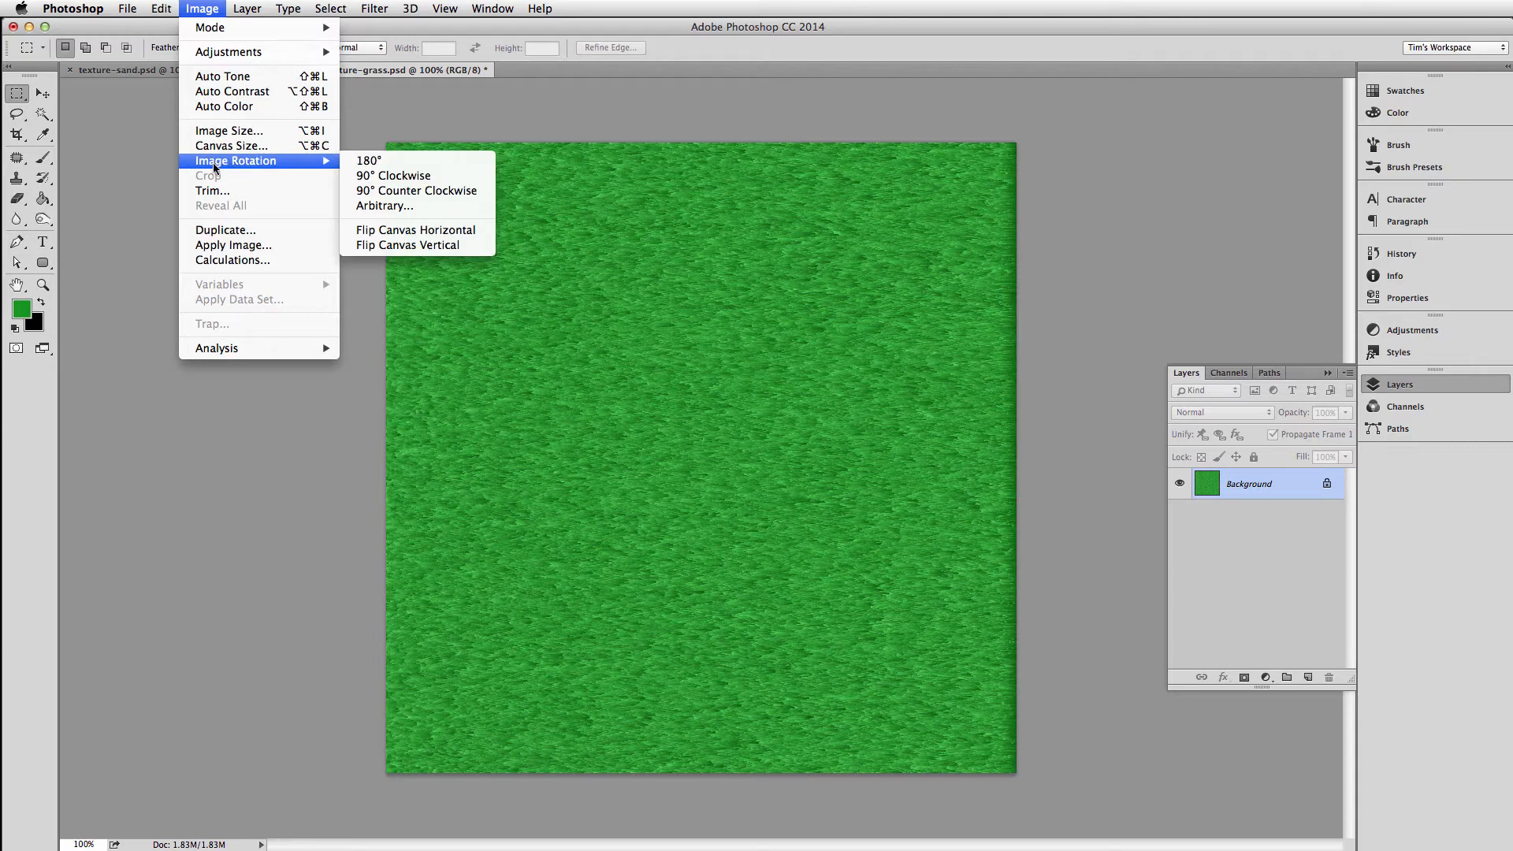
left_click(414, 162)
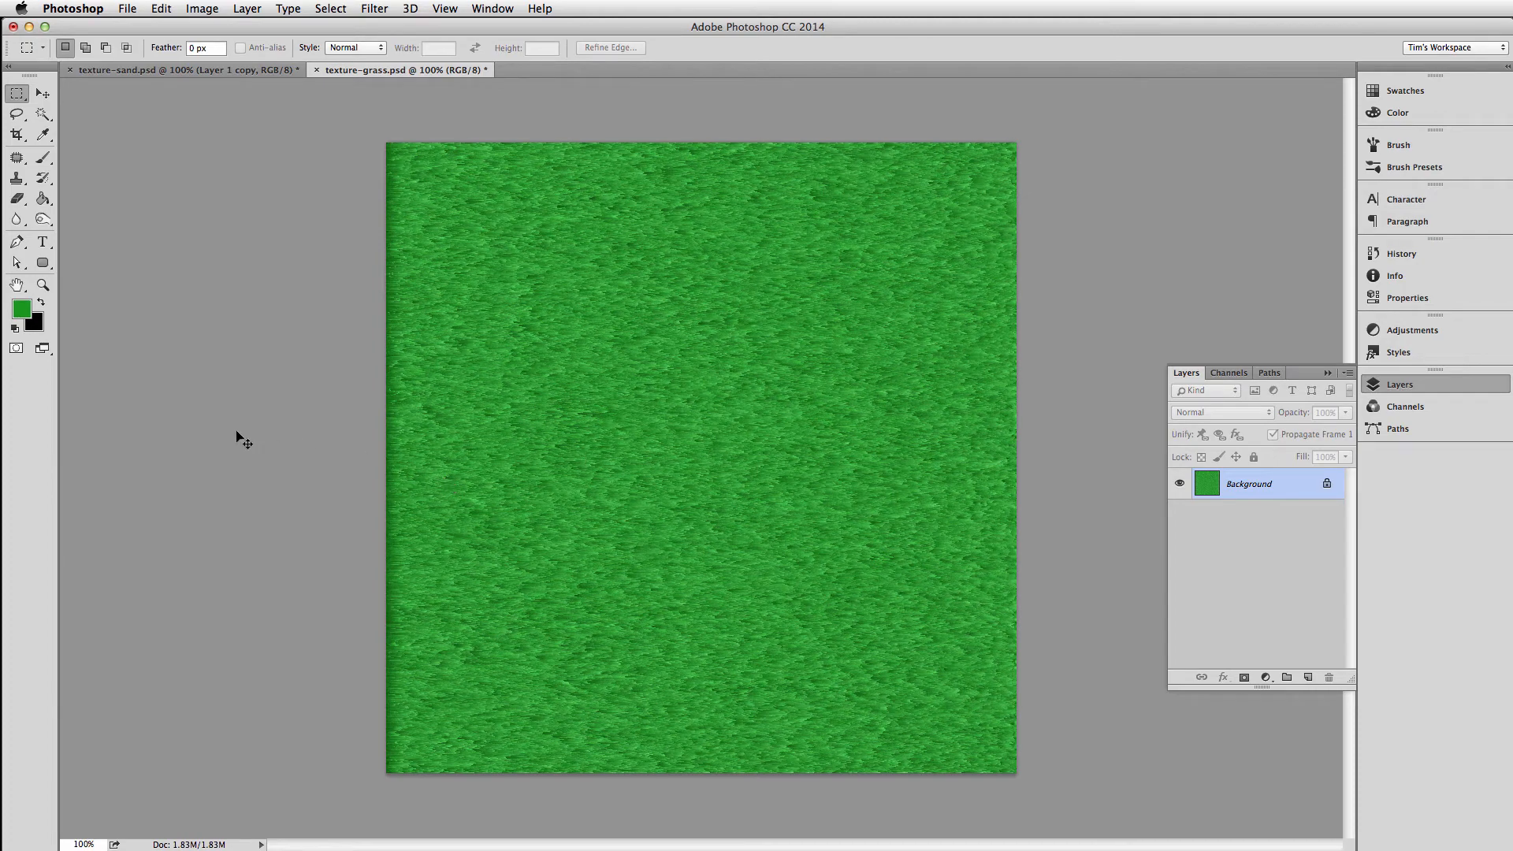
key("super+f")
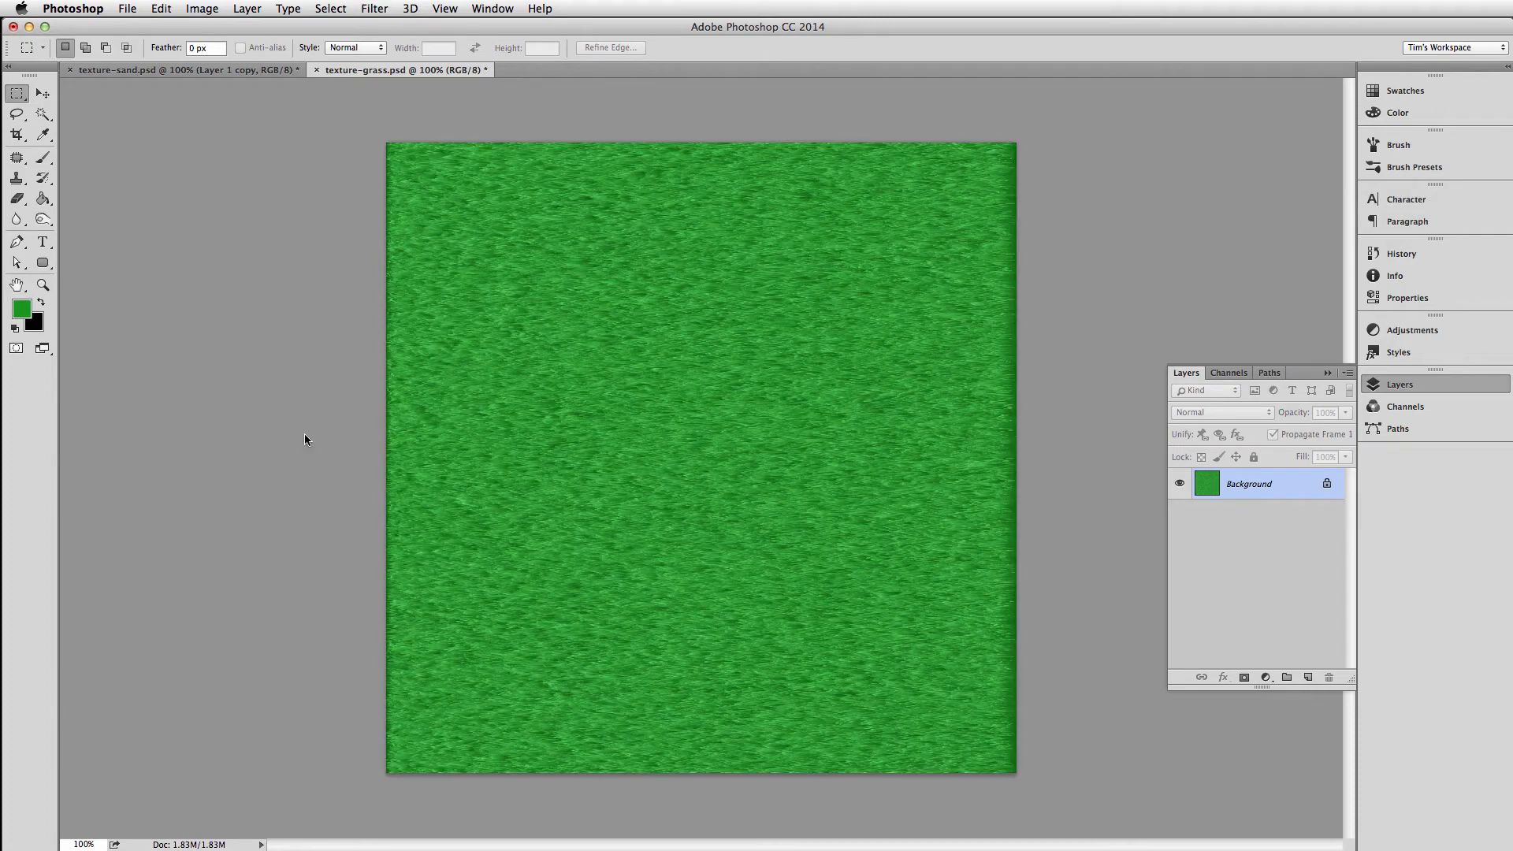
key("super+f")
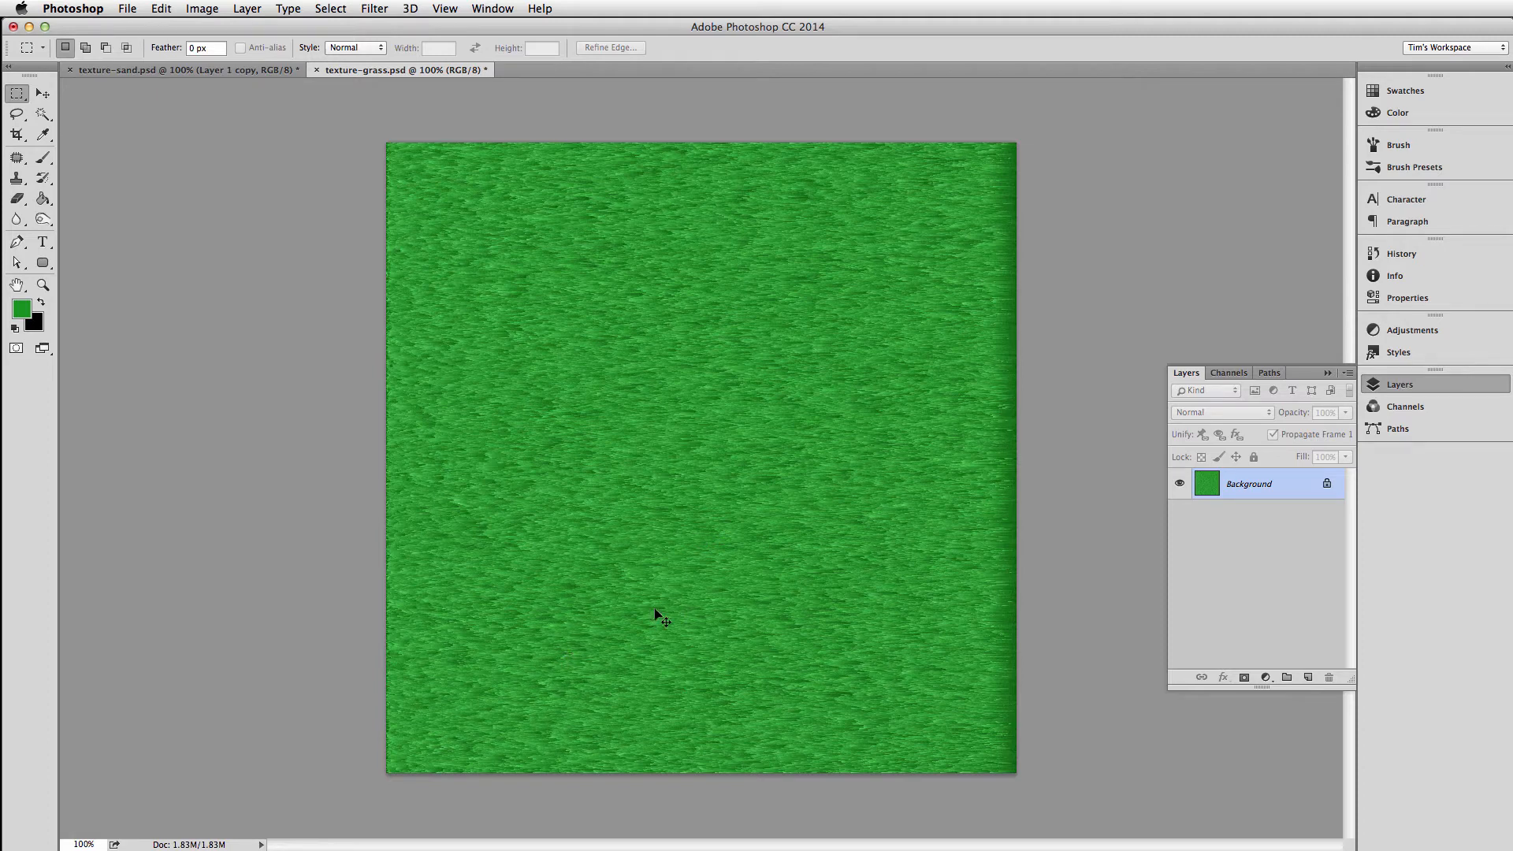
Duplicate the background layer, scale the copy to about 112% and rotate it 90° so the grass blades stand vertically
key("super+minus")
key("super+minus")
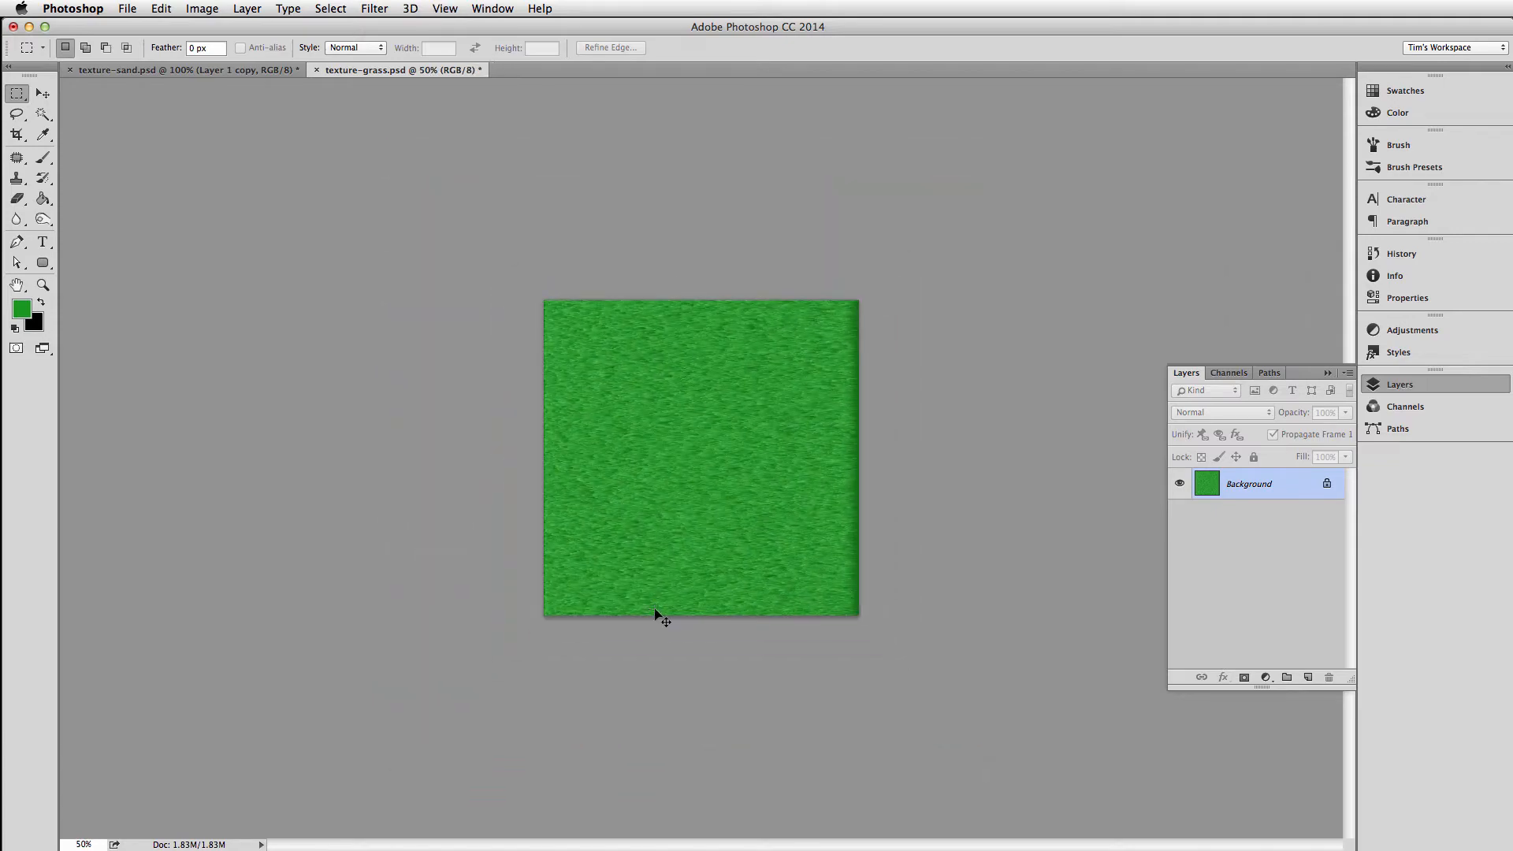
key("super+j")
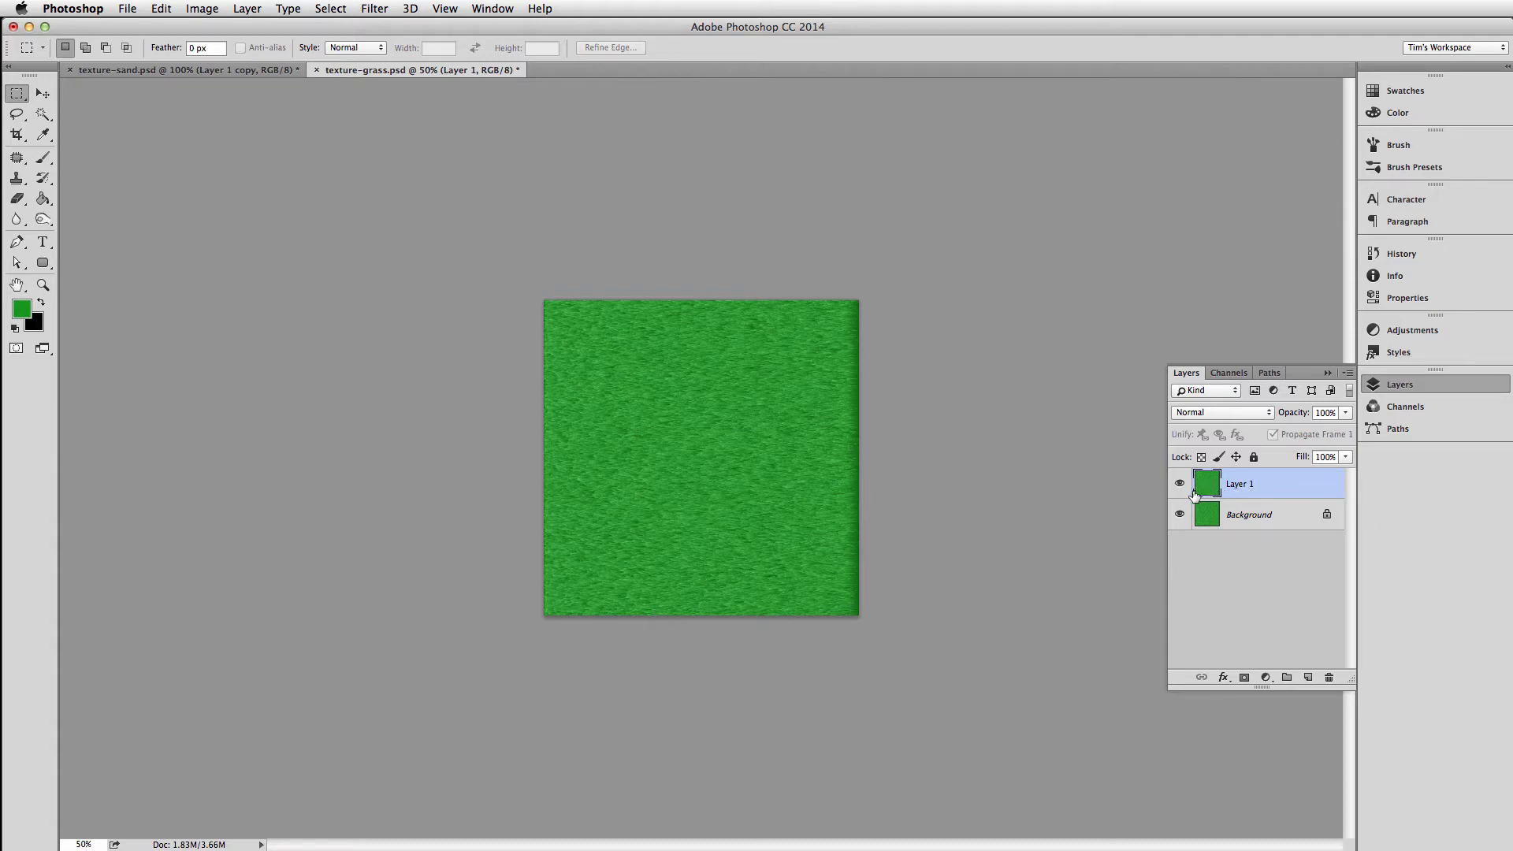
key("super+t")
left_click_drag(859, 615, 881, 634)
left_click_drag(932, 262, 891, 605)
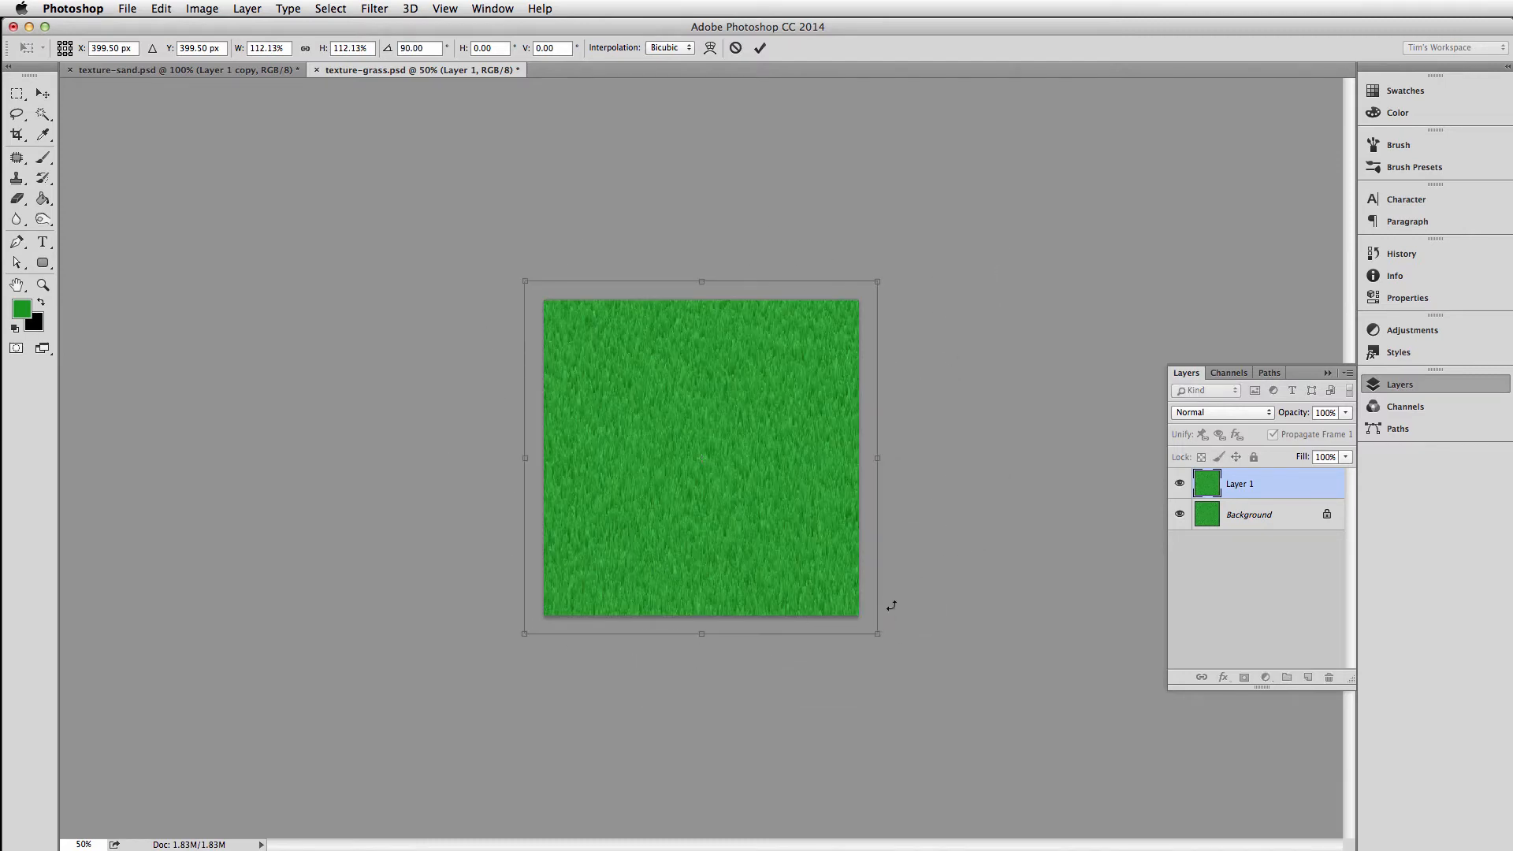
key("m")
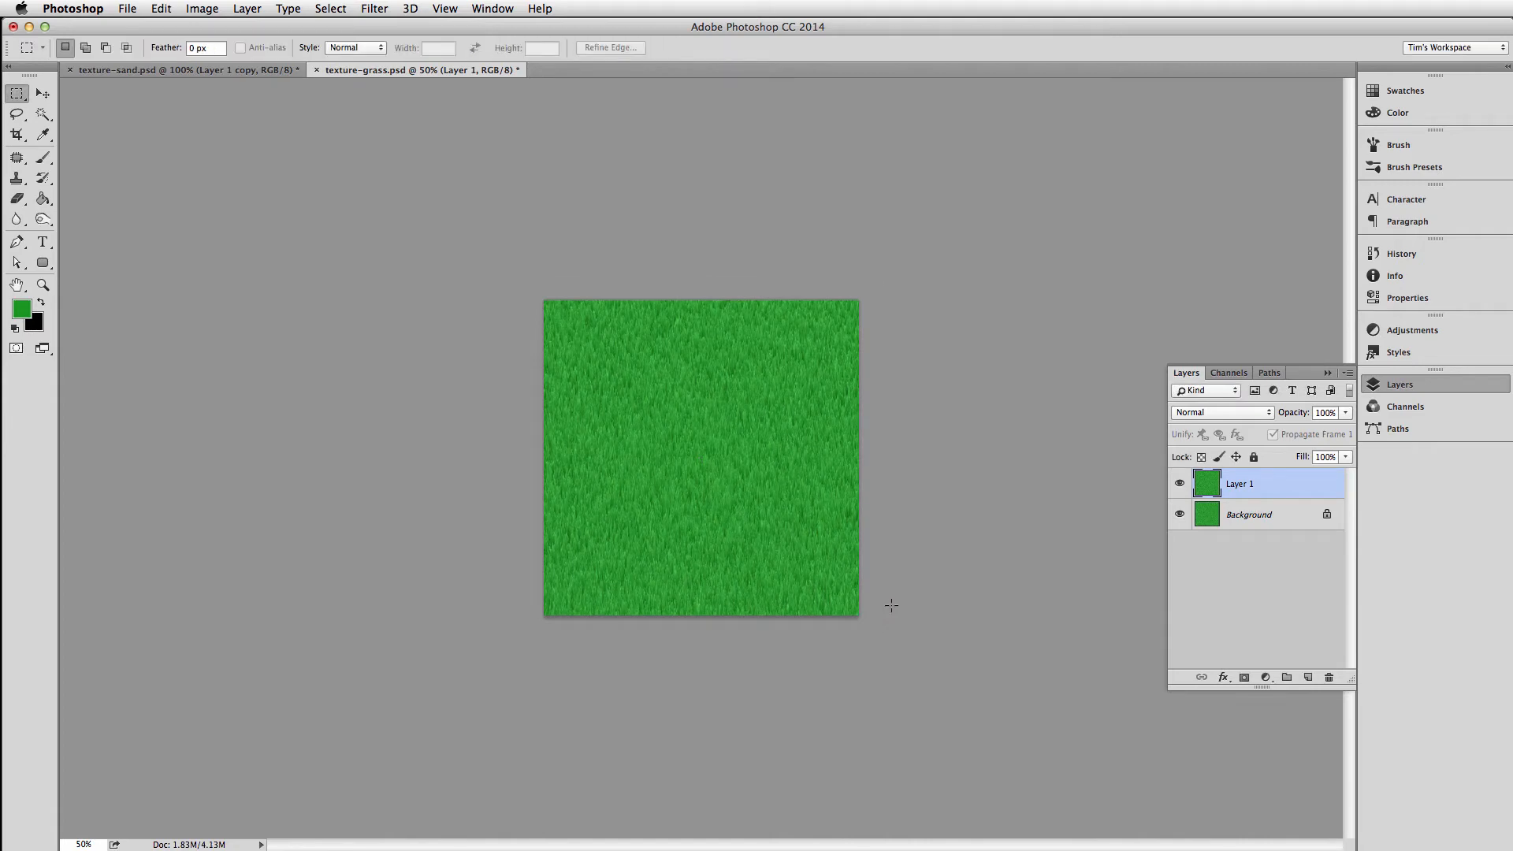
key("super+1")
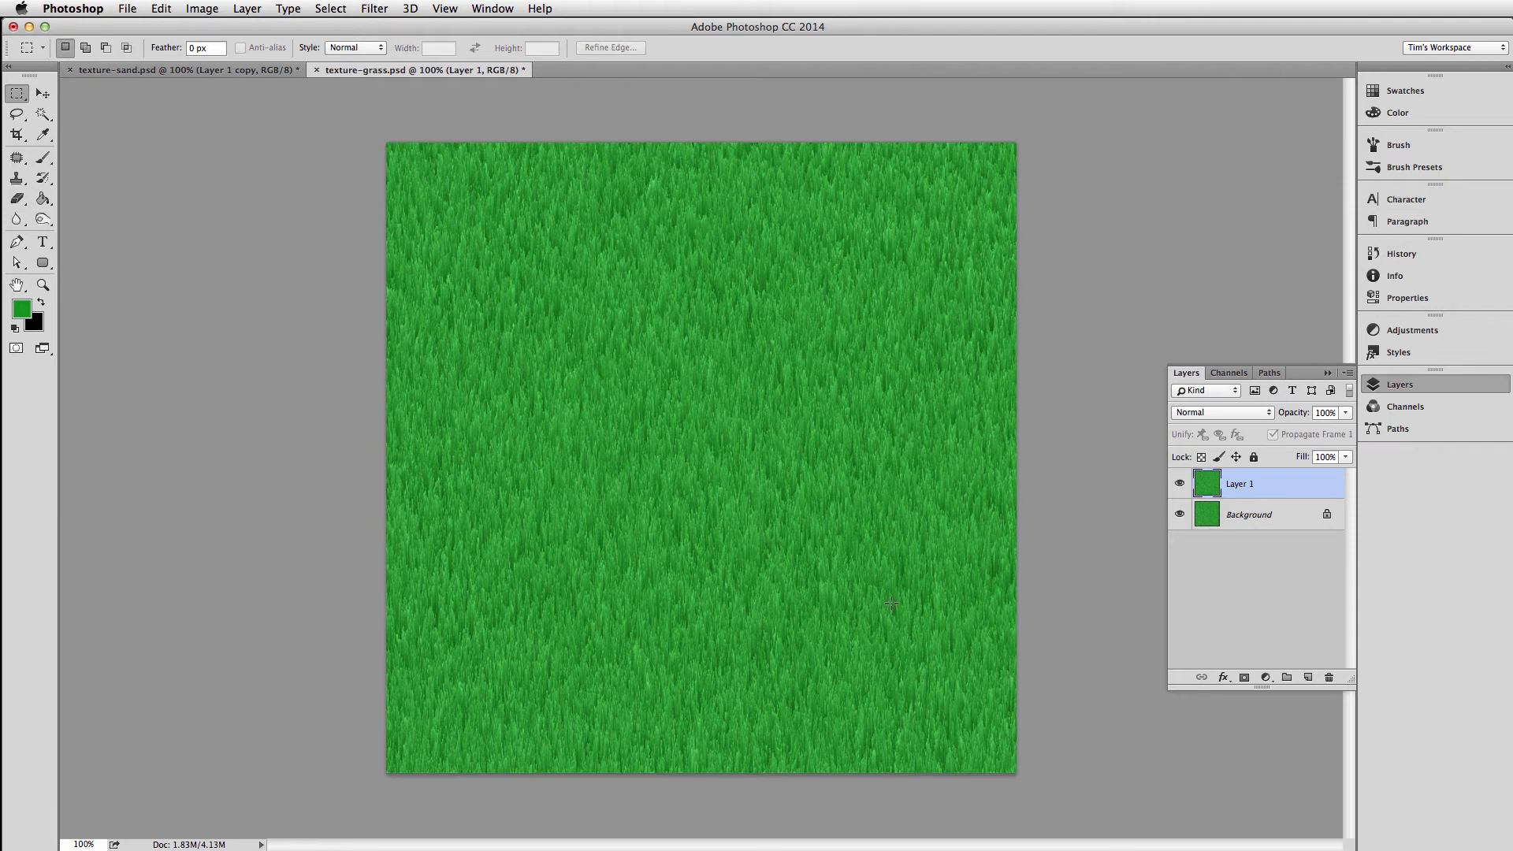
Stretch the duplicated grass layer horizontally with Free Transform to widen the blades
key("super+t")
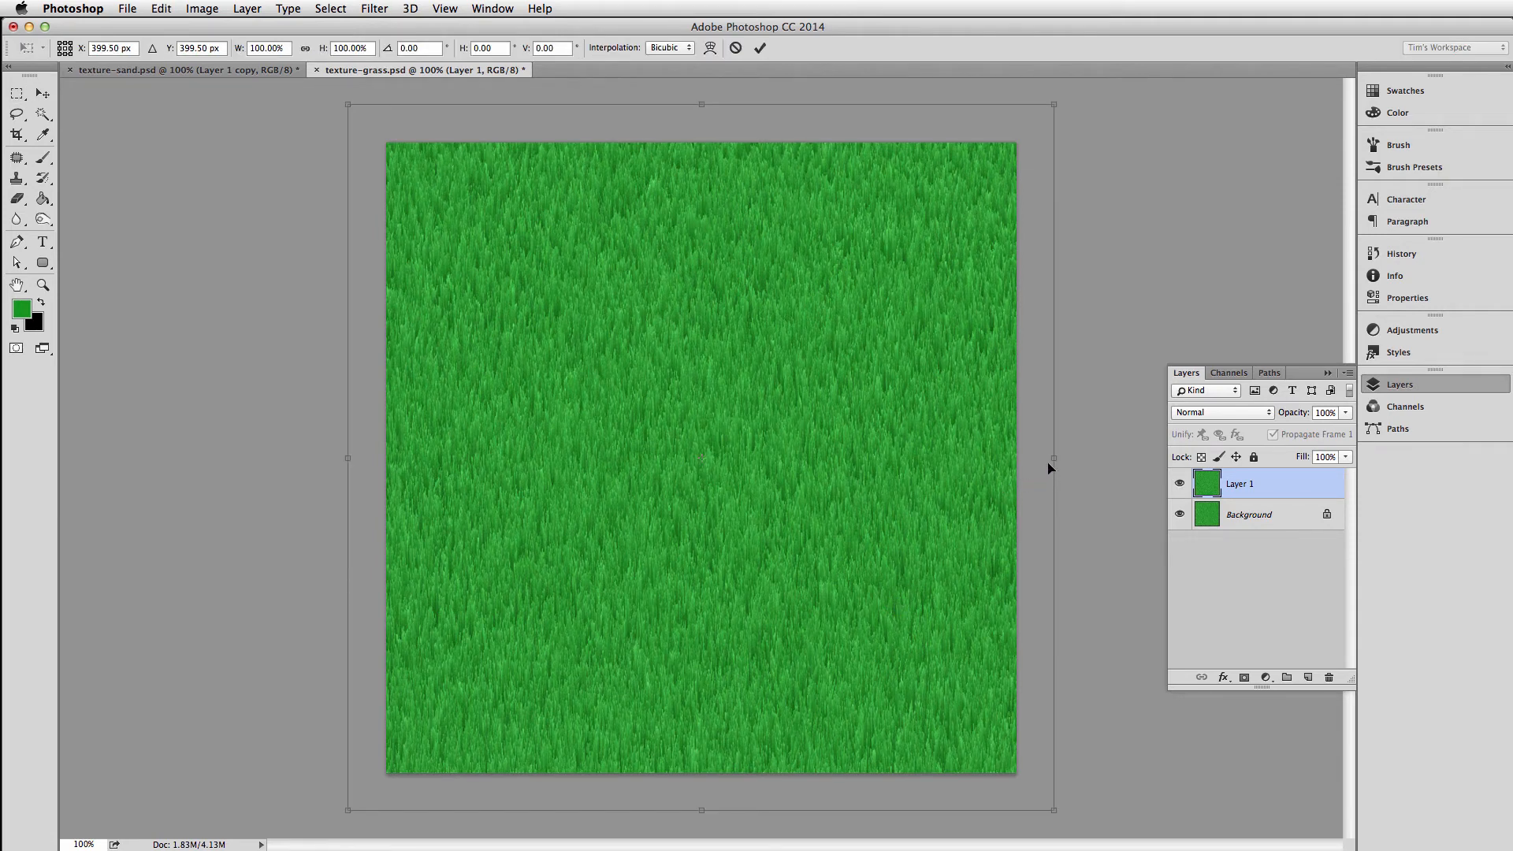
left_click_drag(1049, 461, 1182, 460)
key("Return")
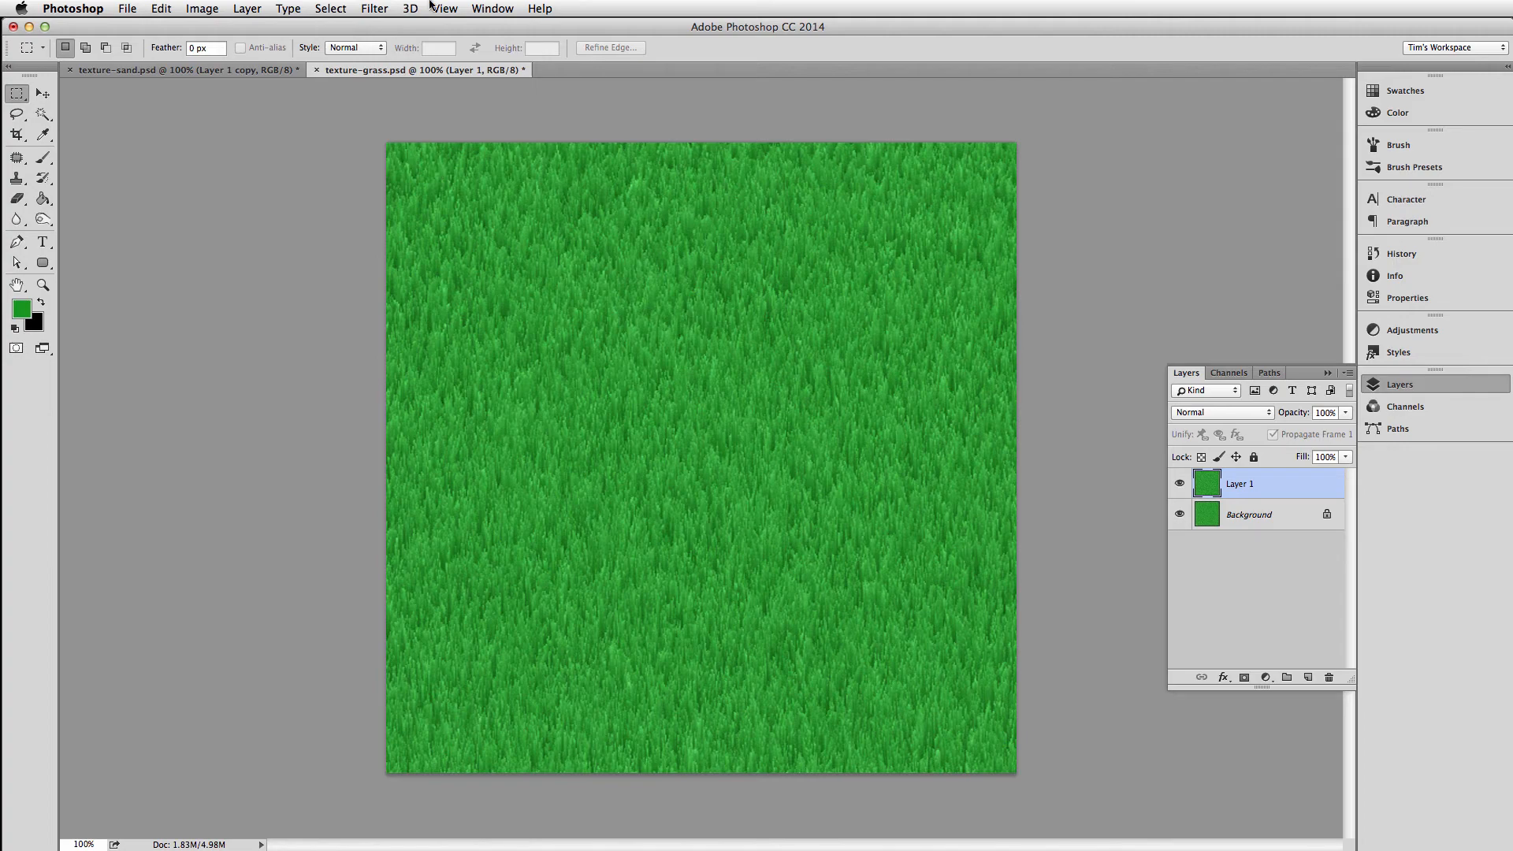
Accept the Background output settings in Save for Web and preview the grass texture in the browser
key("super+alt+shift+s")
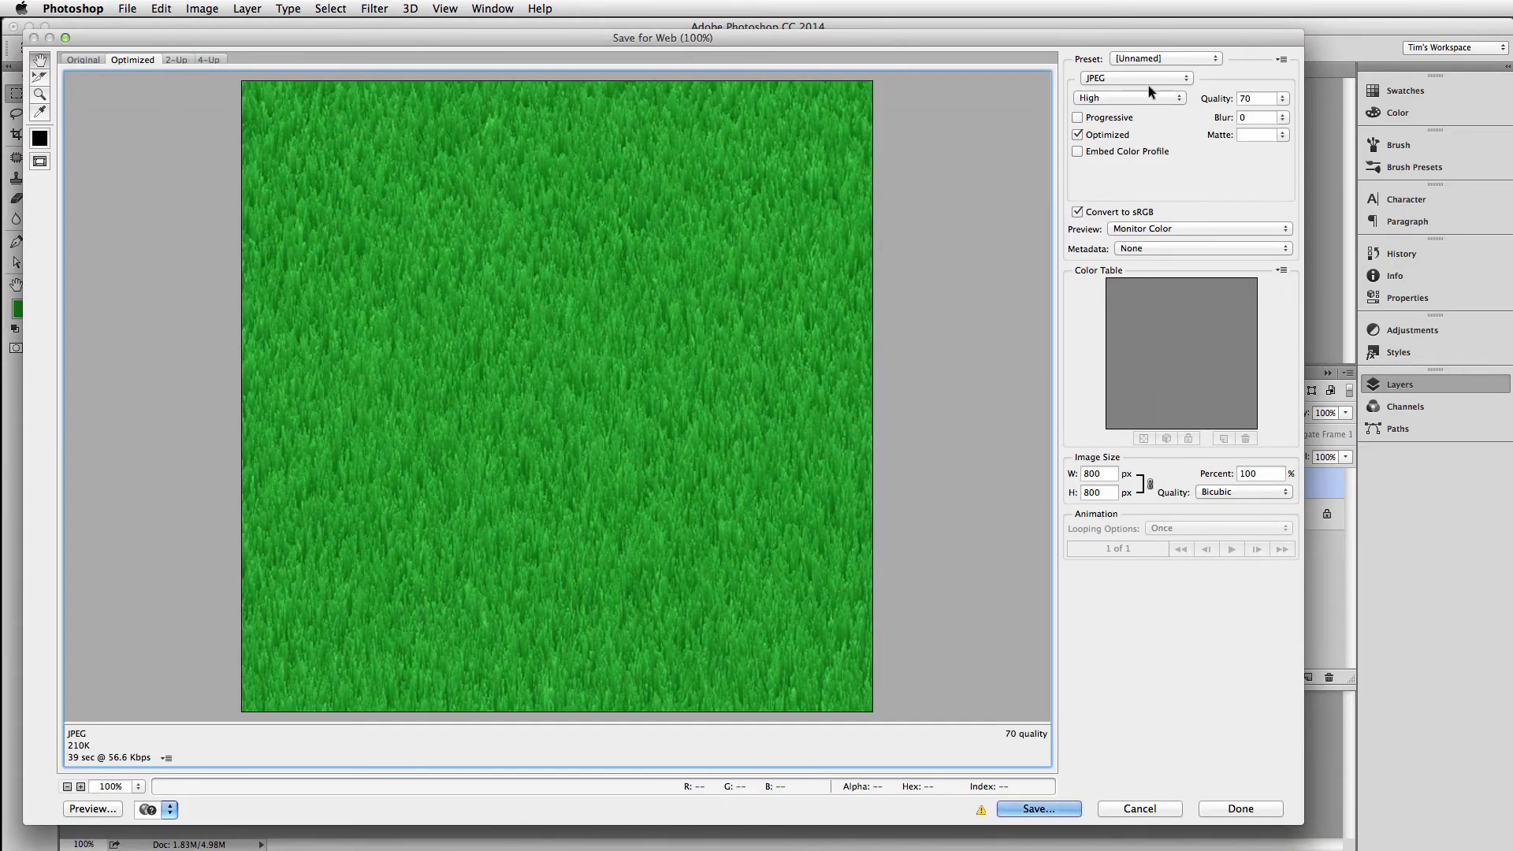
left_click(1280, 59)
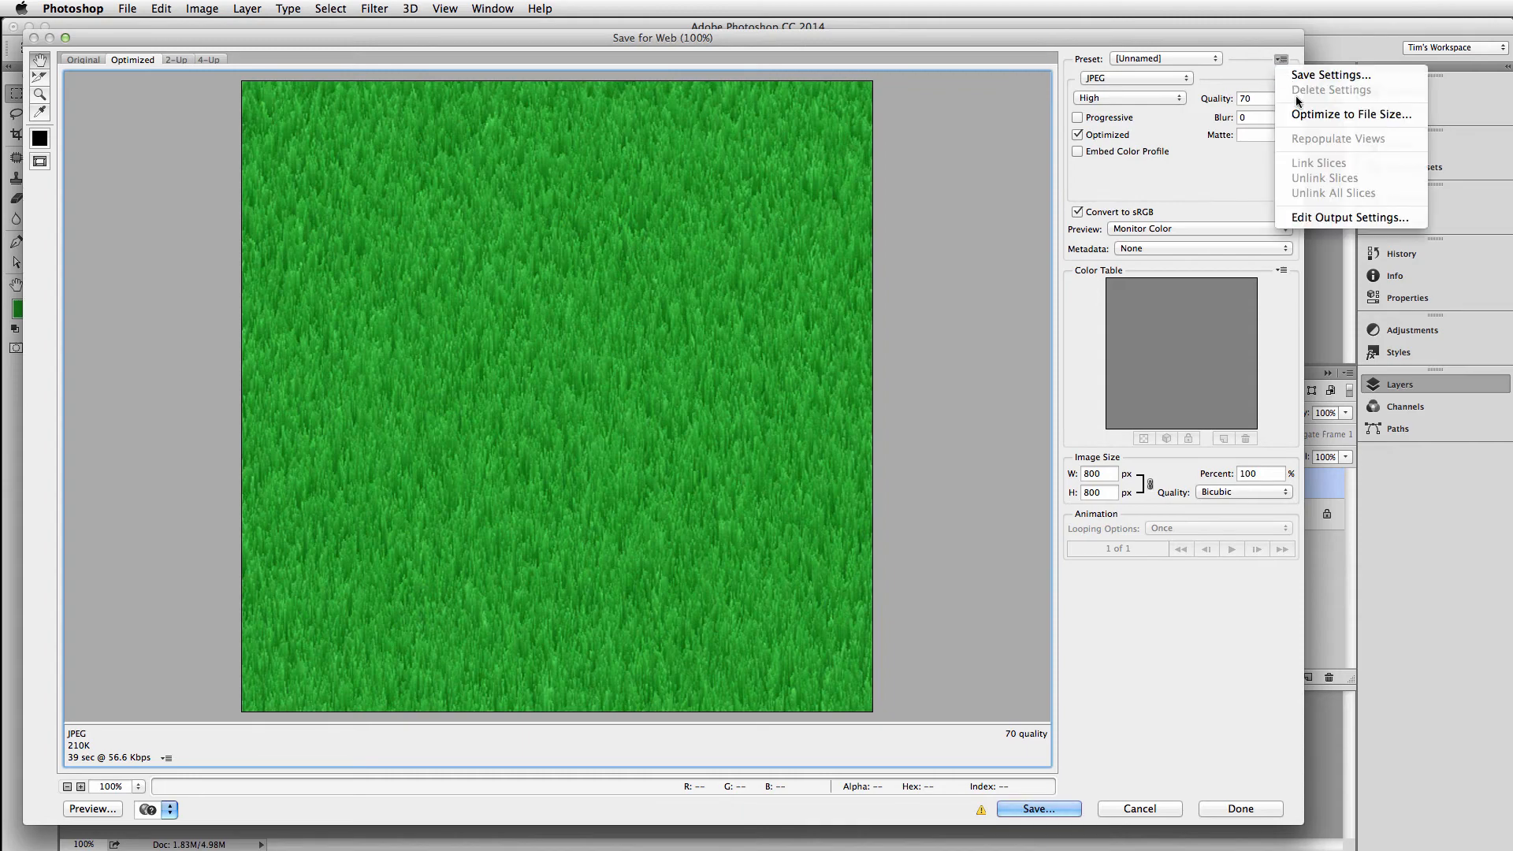
left_click(1343, 218)
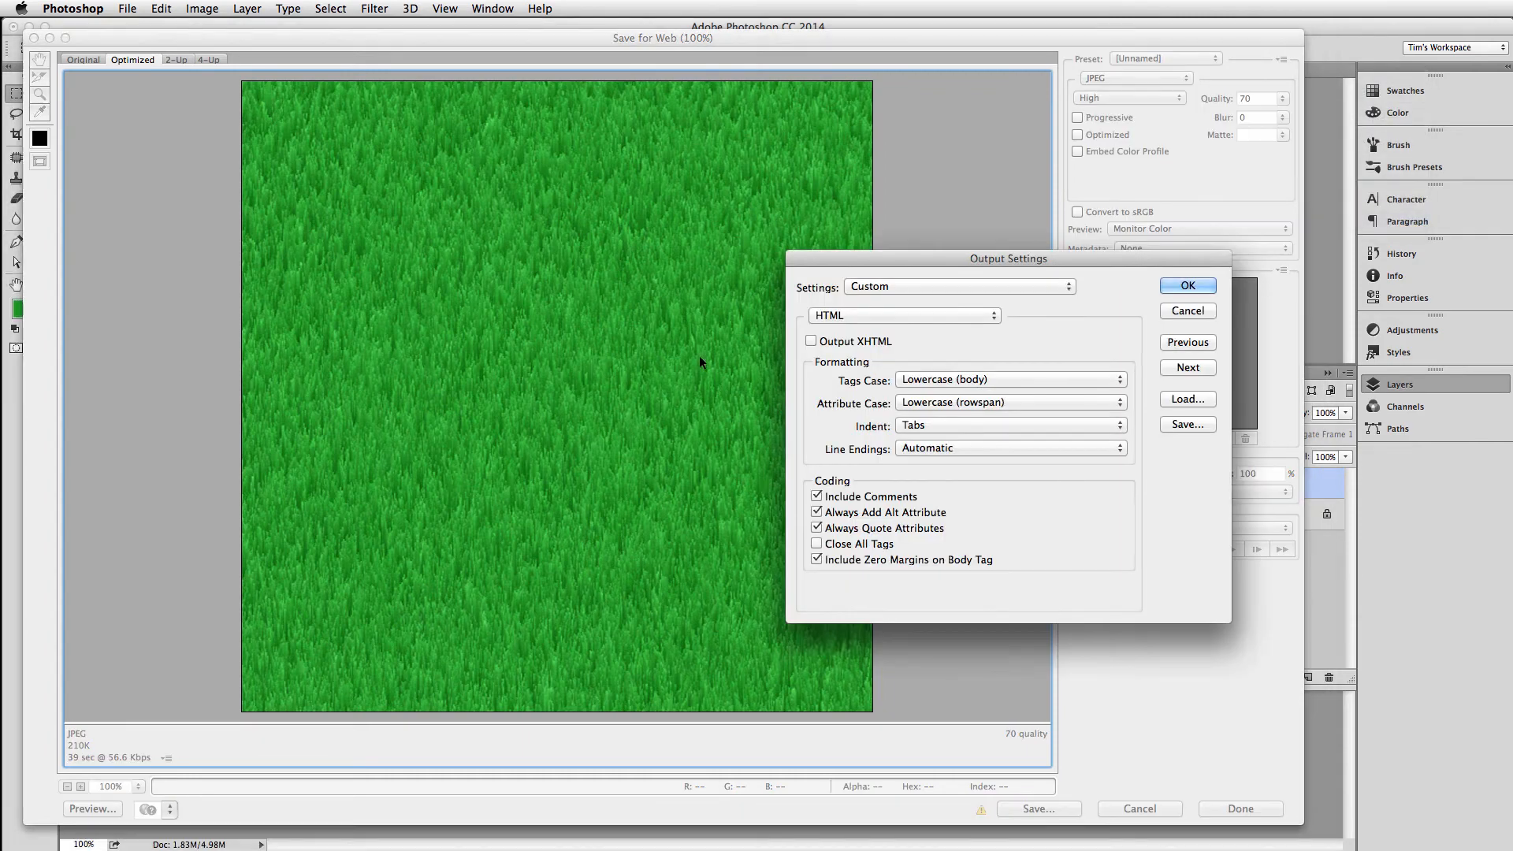
left_click(862, 315)
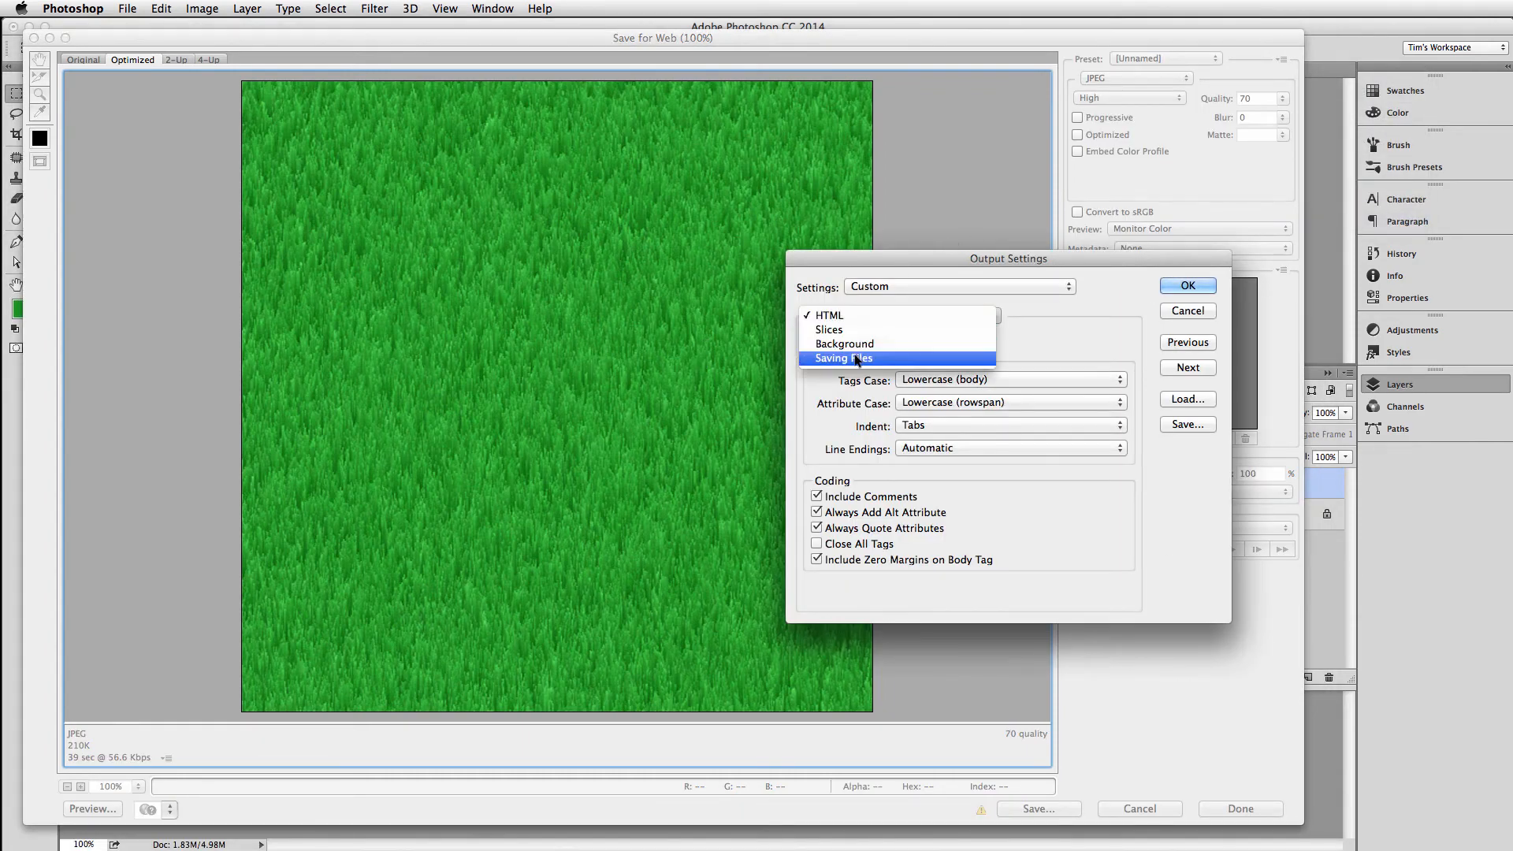
left_click(859, 344)
left_click(1188, 285)
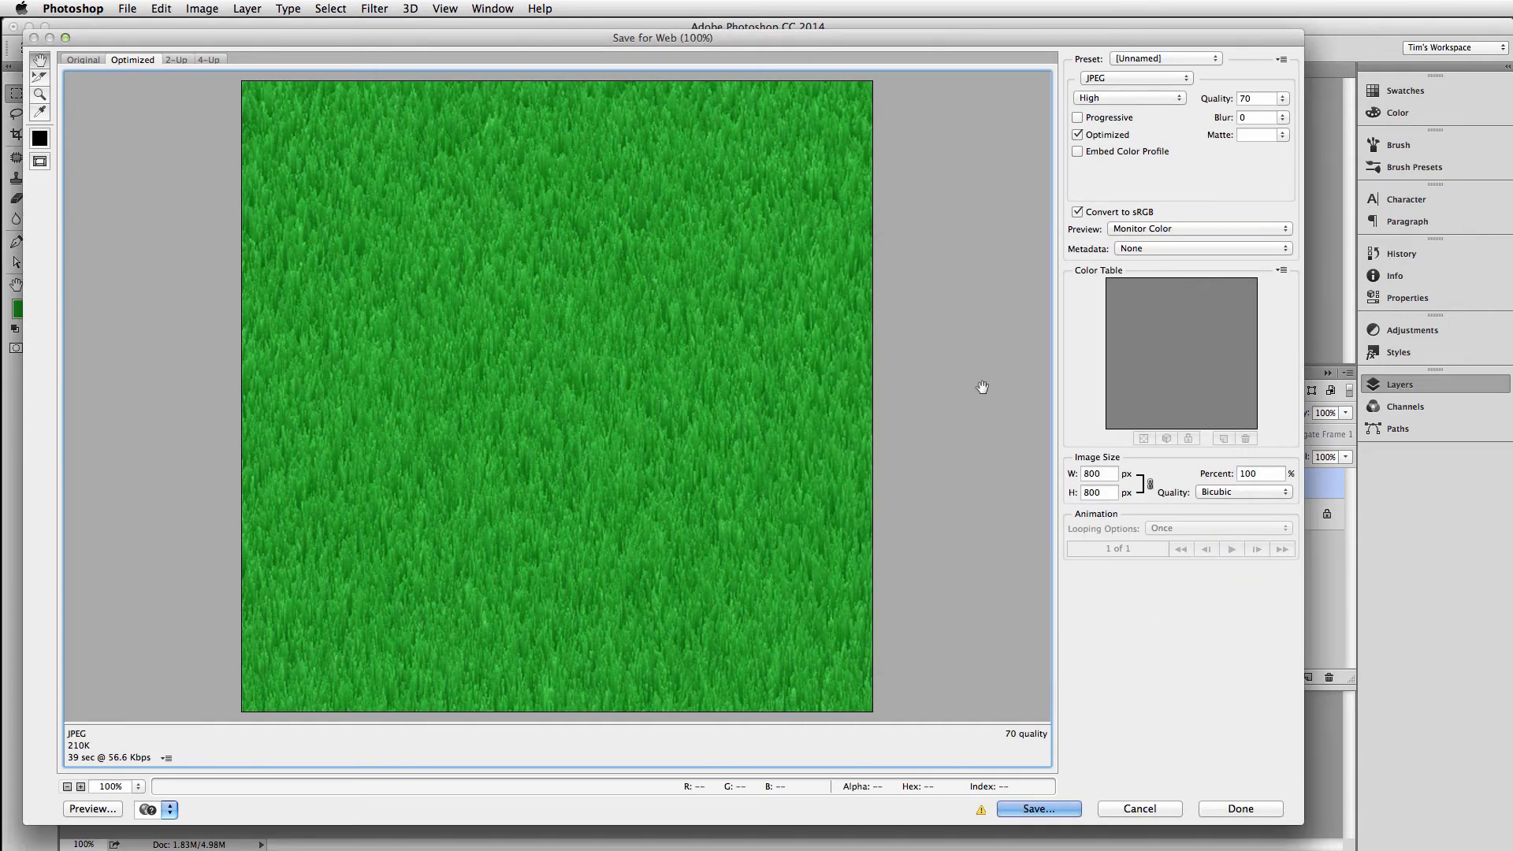
left_click(90, 809)
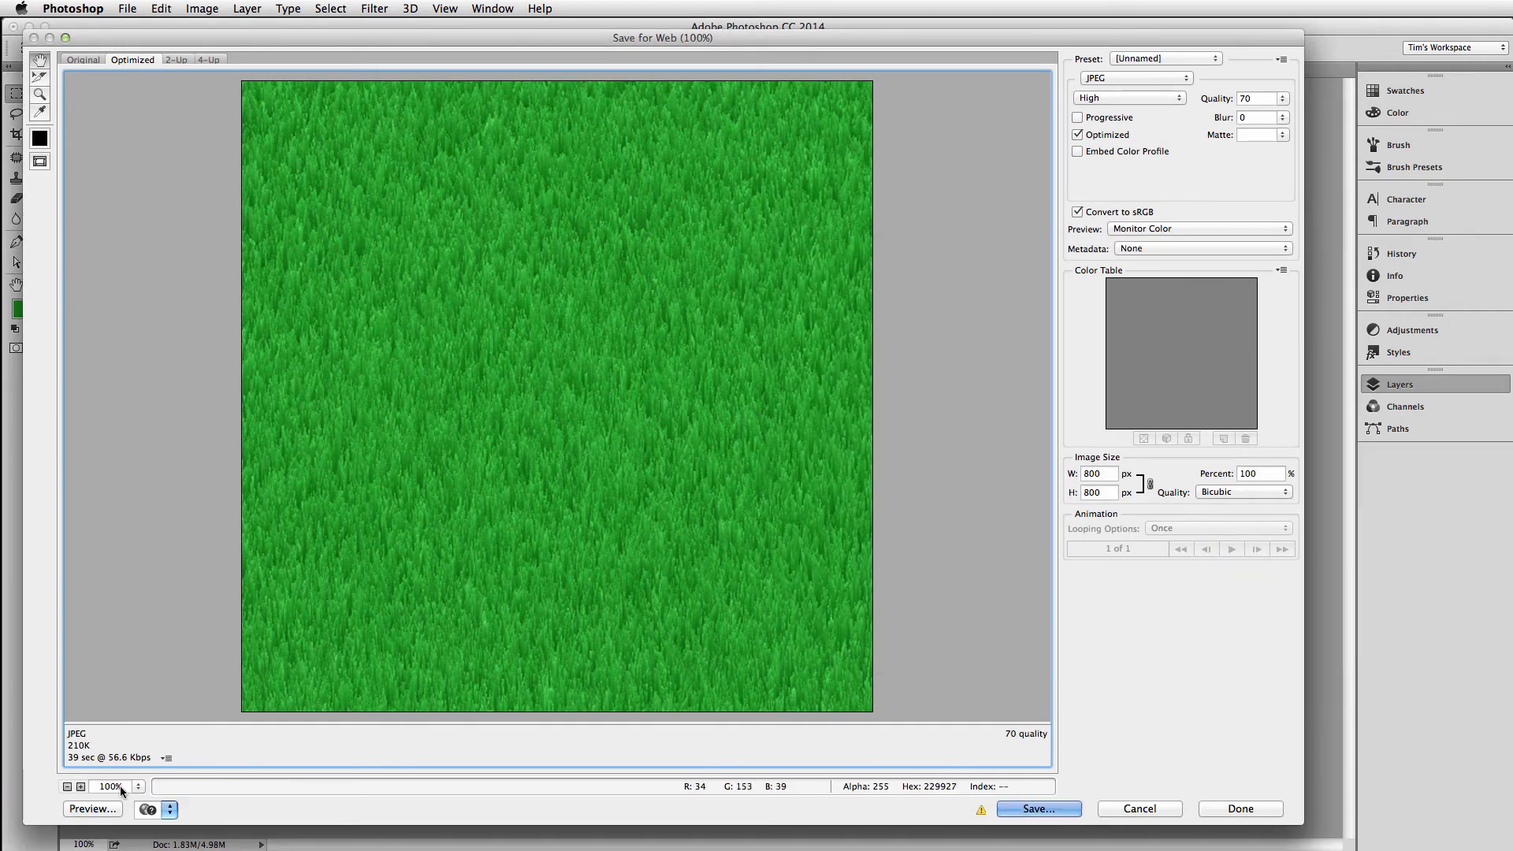